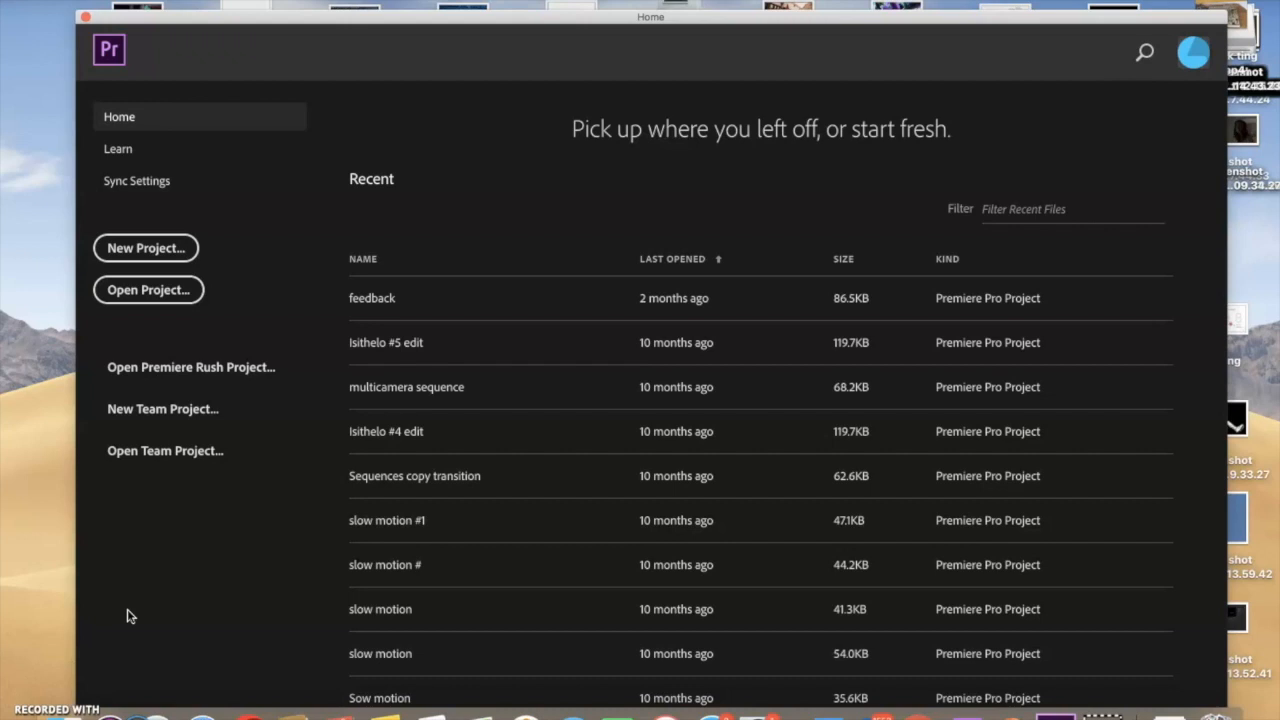
Create a new project named "how to use adobe premiere pro" with the default settings.
{"action": "left_click", "coordinate": [180, 249]}
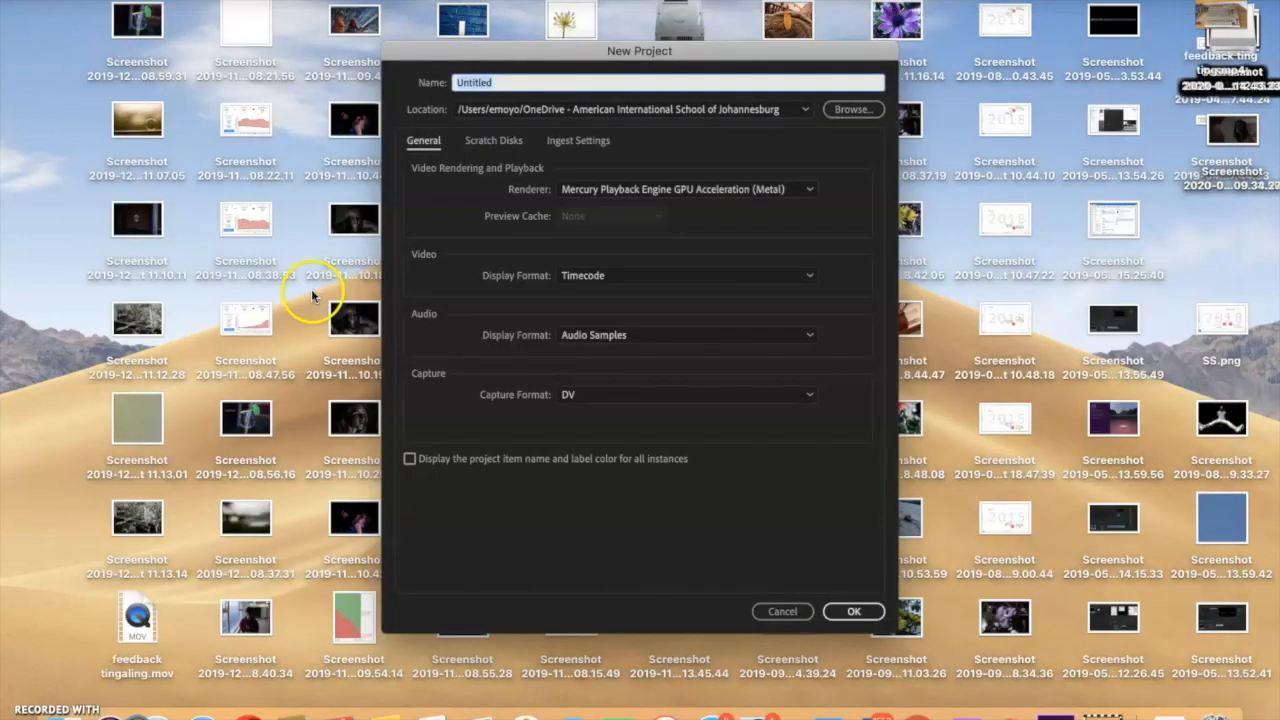
{"action": "left_click", "coordinate": [535, 81]}
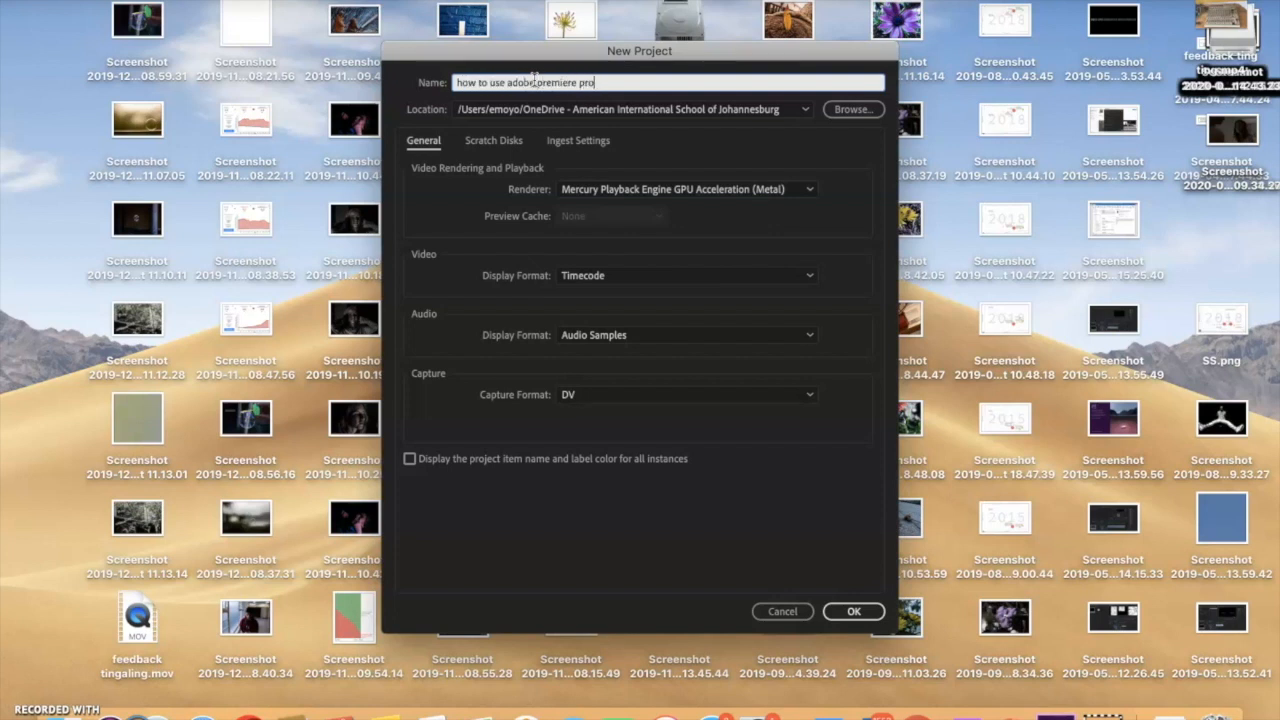
{"action": "left_click", "coordinate": [853, 610]}
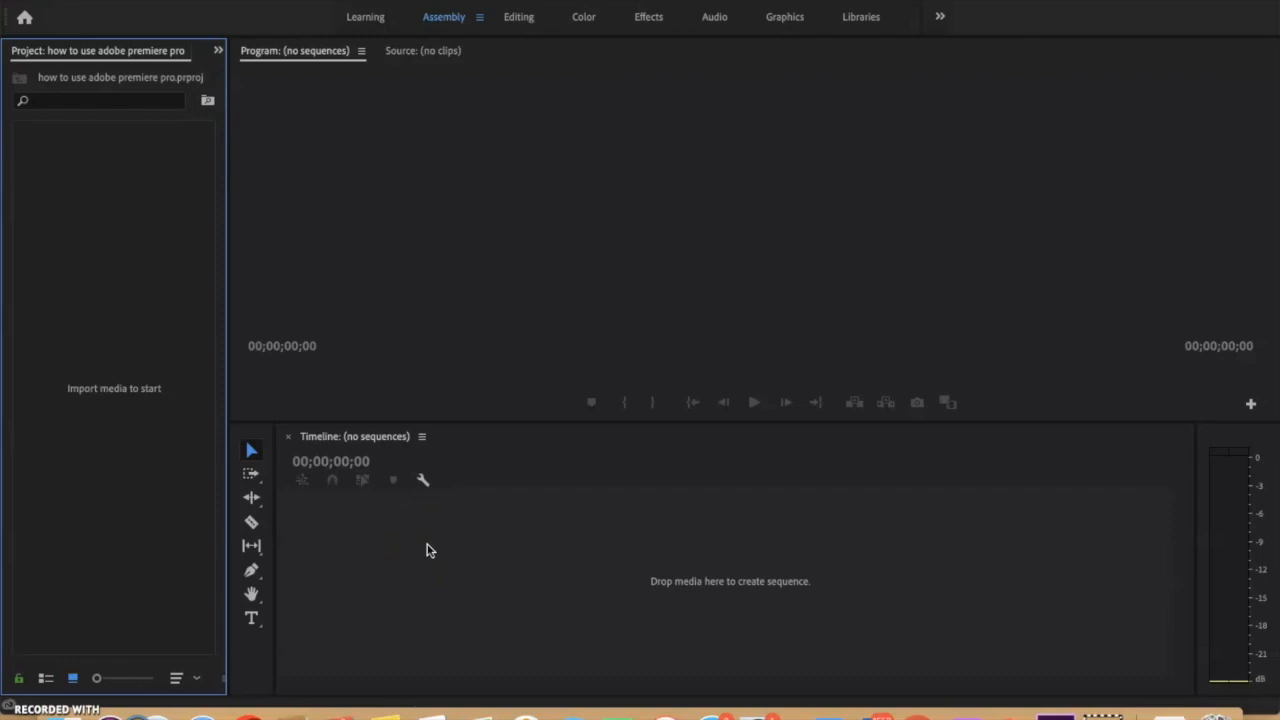
Look over the Editing and Effects workspaces, including the Effect Controls and the Program monitor.
{"action": "left_click", "coordinate": [522, 20]}
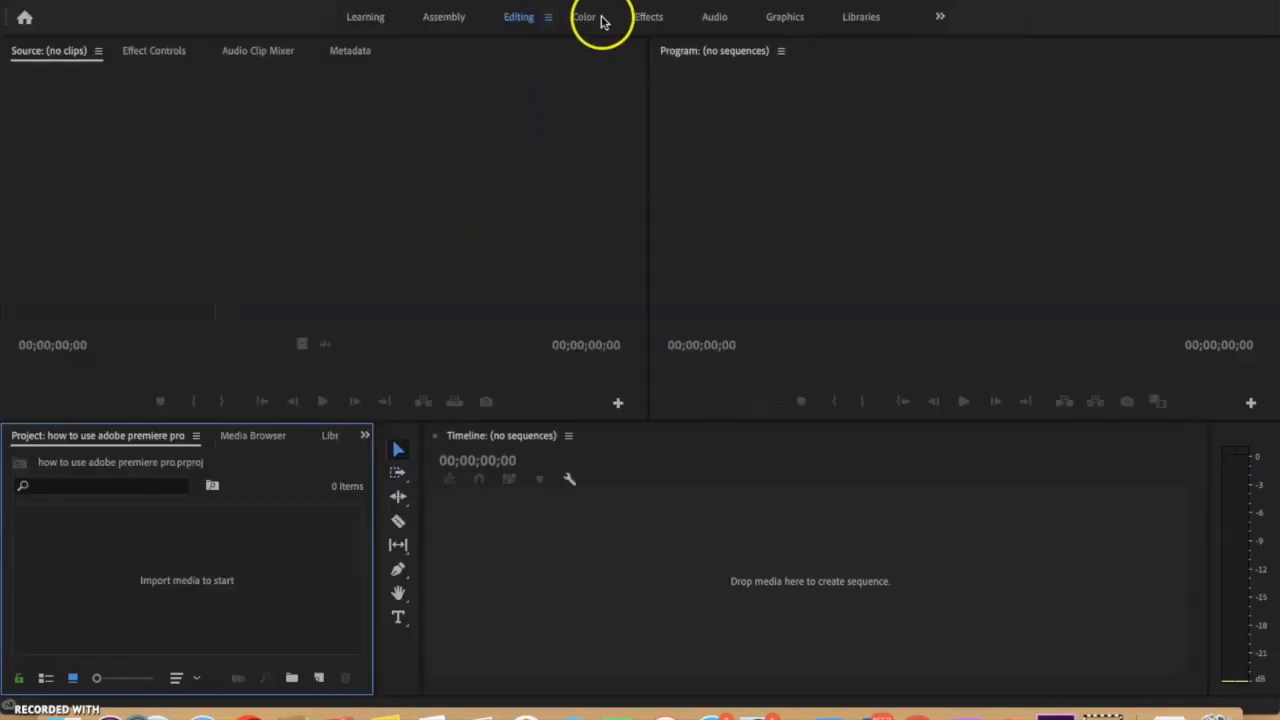
{"action": "left_click", "coordinate": [645, 17]}
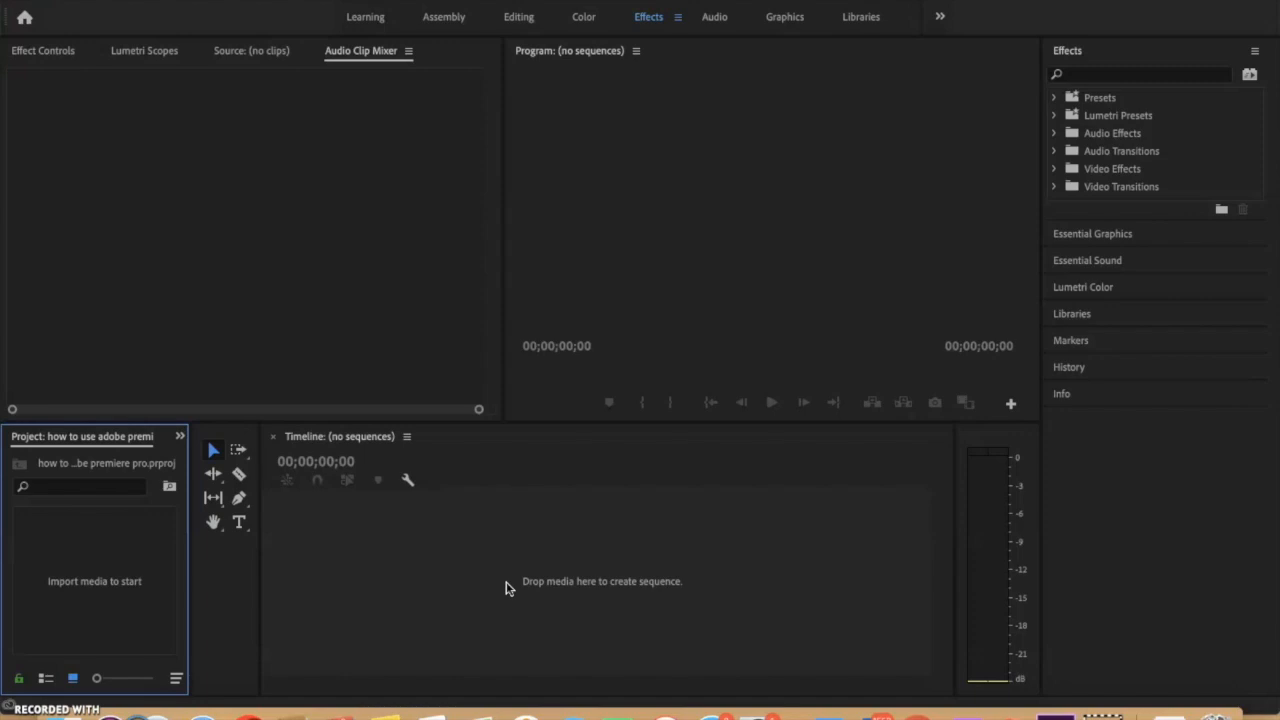
{"action": "left_click", "coordinate": [555, 585]}
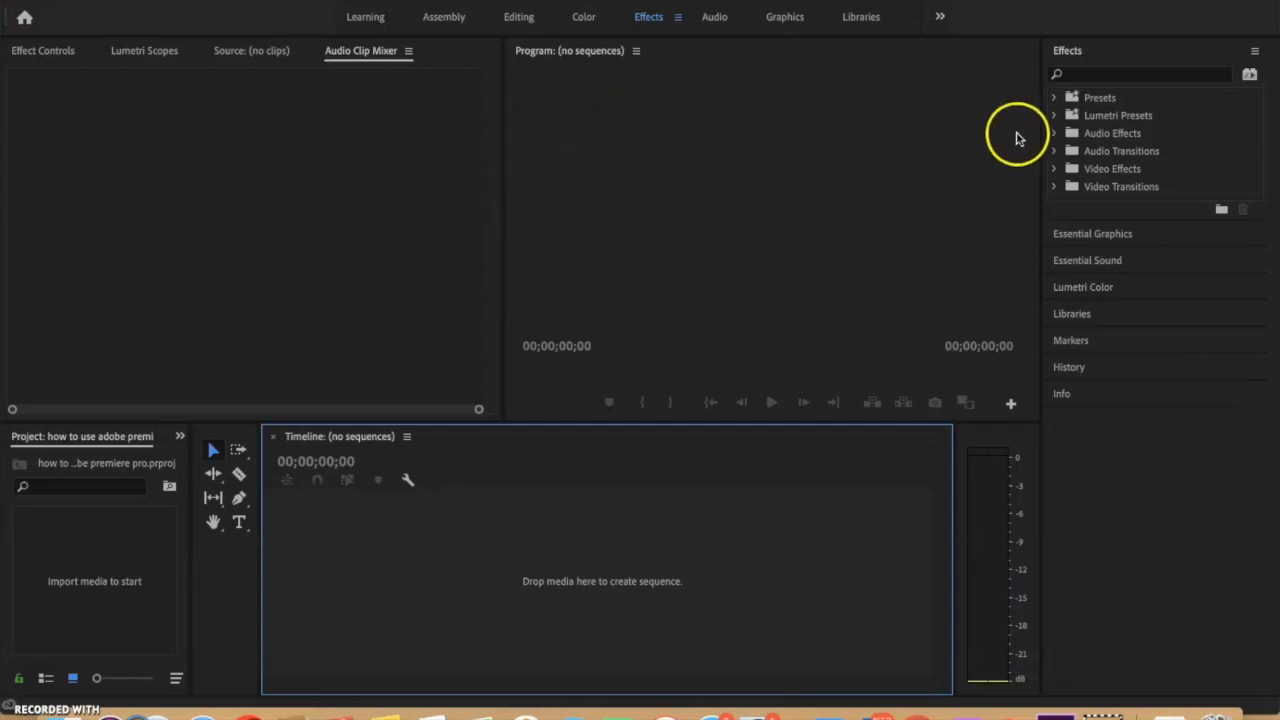
{"action": "left_click", "coordinate": [518, 17]}
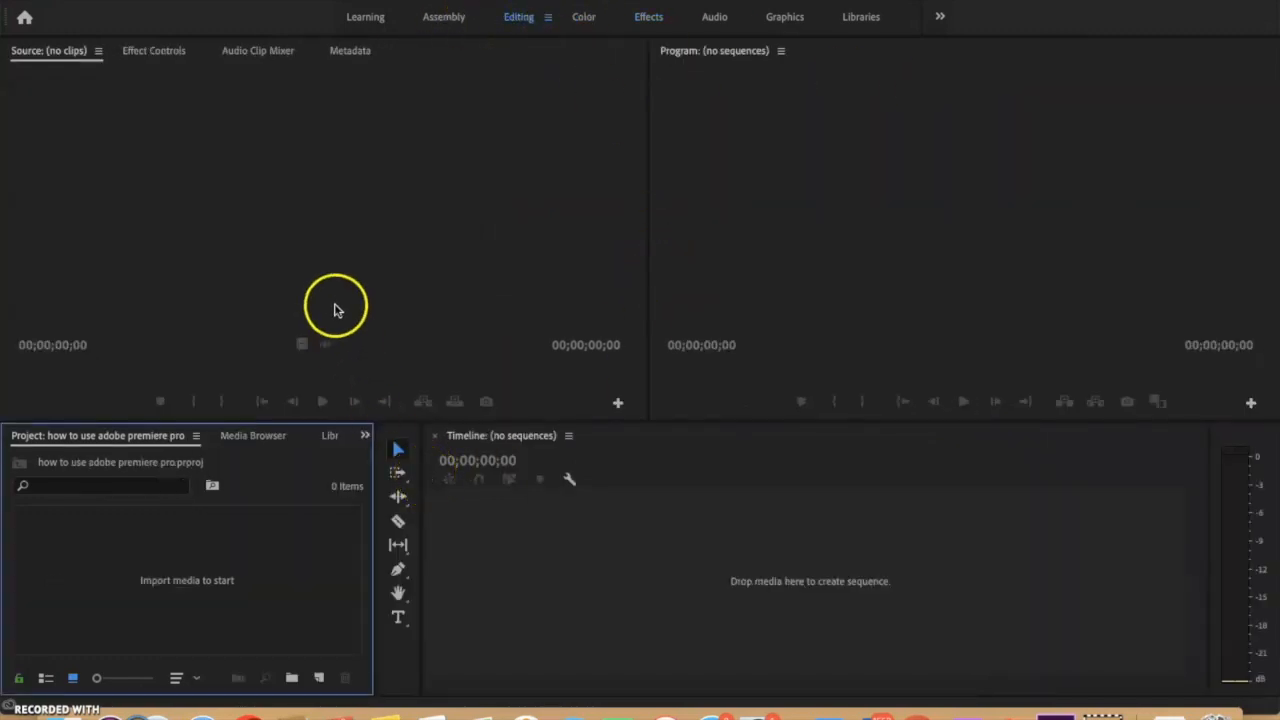
{"action": "left_click", "coordinate": [176, 52]}
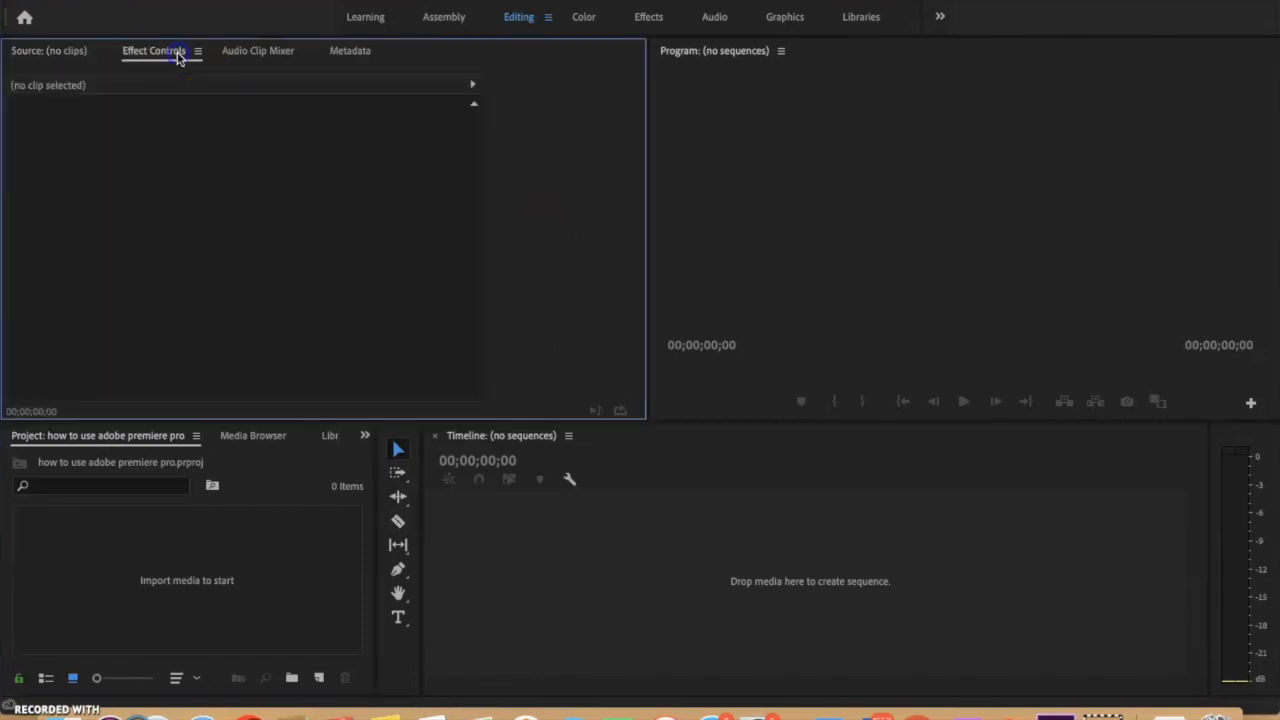
{"action": "left_click", "coordinate": [737, 134]}
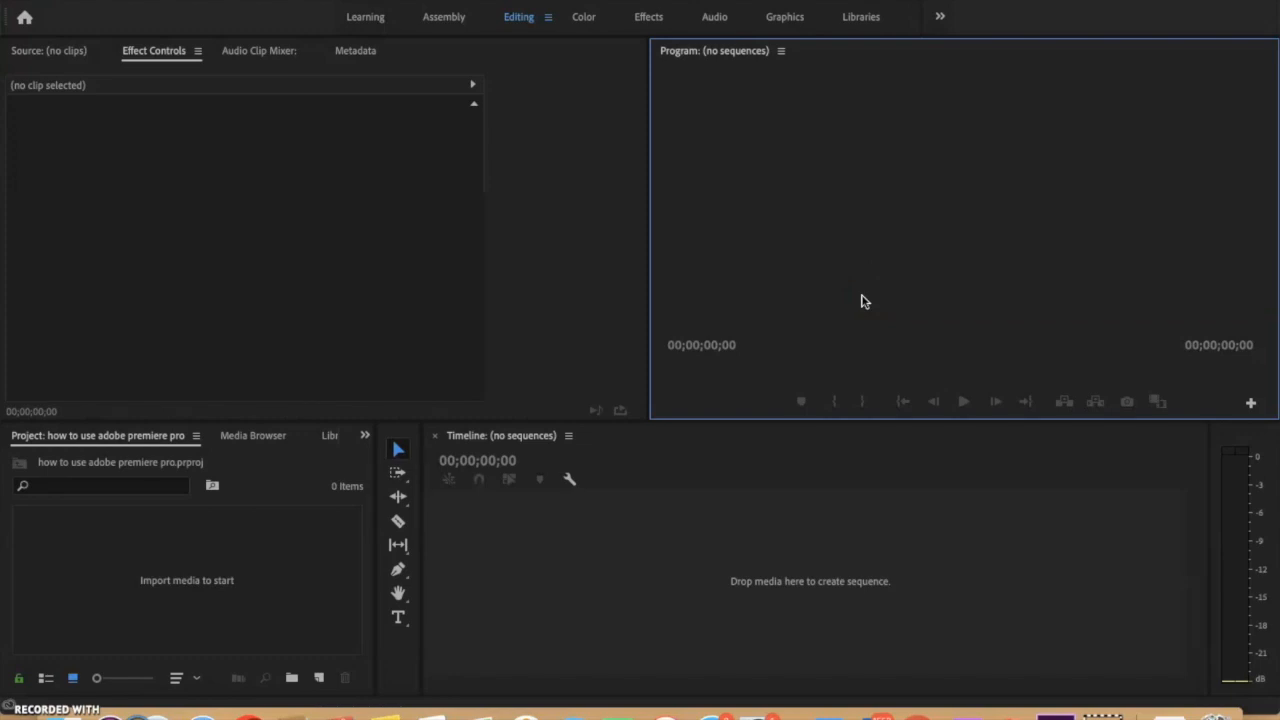
Examine the Lumetri presets, audio effects, audio transitions, video effects and video transitions available in the Effects workspace.
{"action": "left_click", "coordinate": [645, 20]}
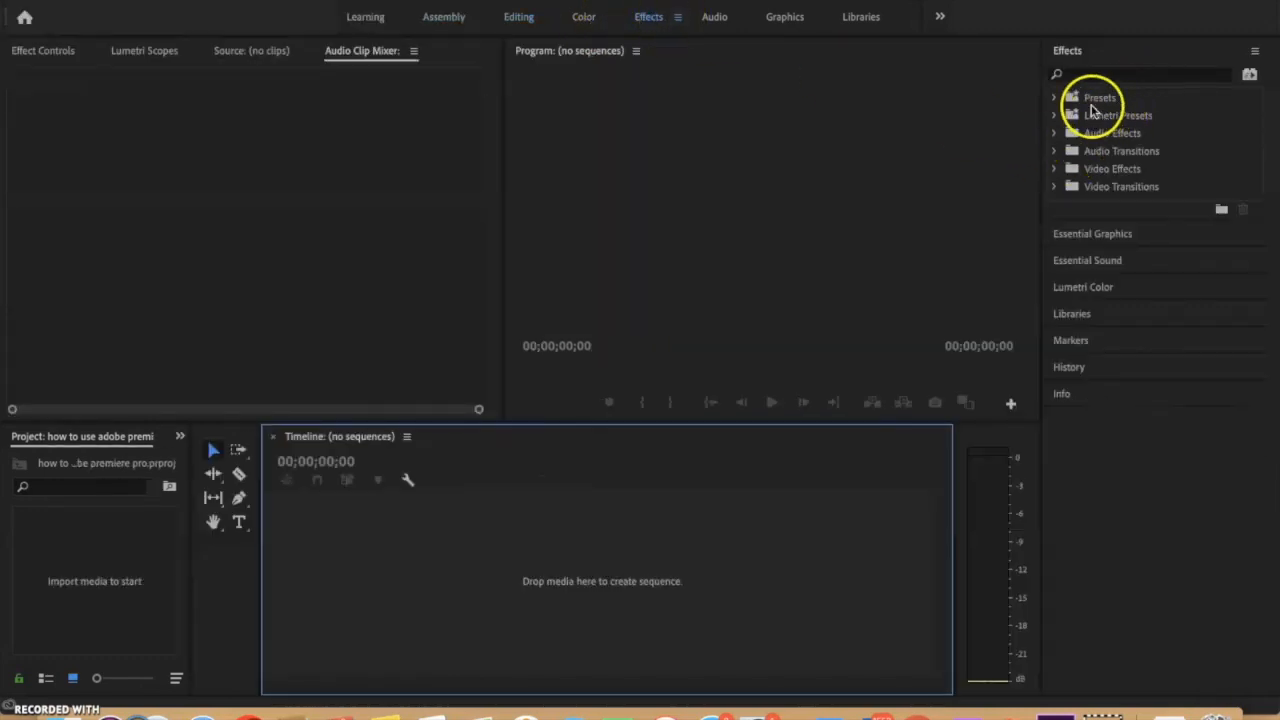
{"action": "left_click", "coordinate": [1054, 116]}
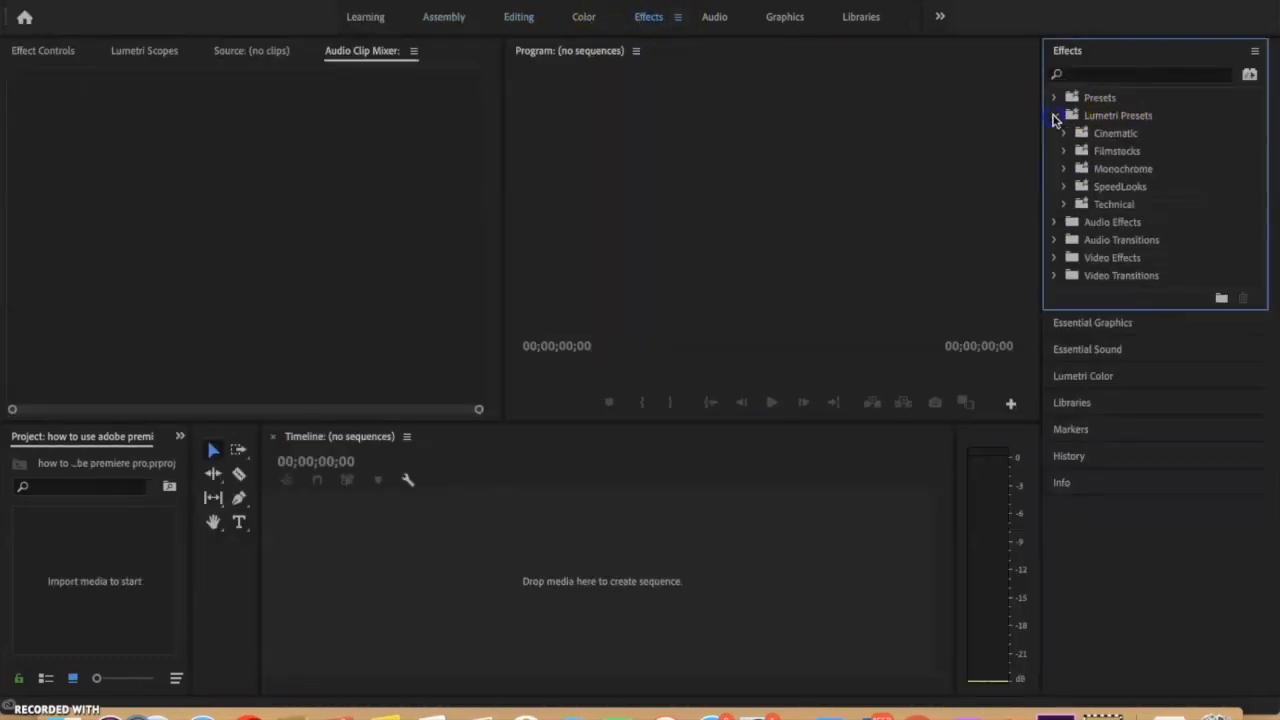
{"action": "left_click", "coordinate": [1054, 222]}
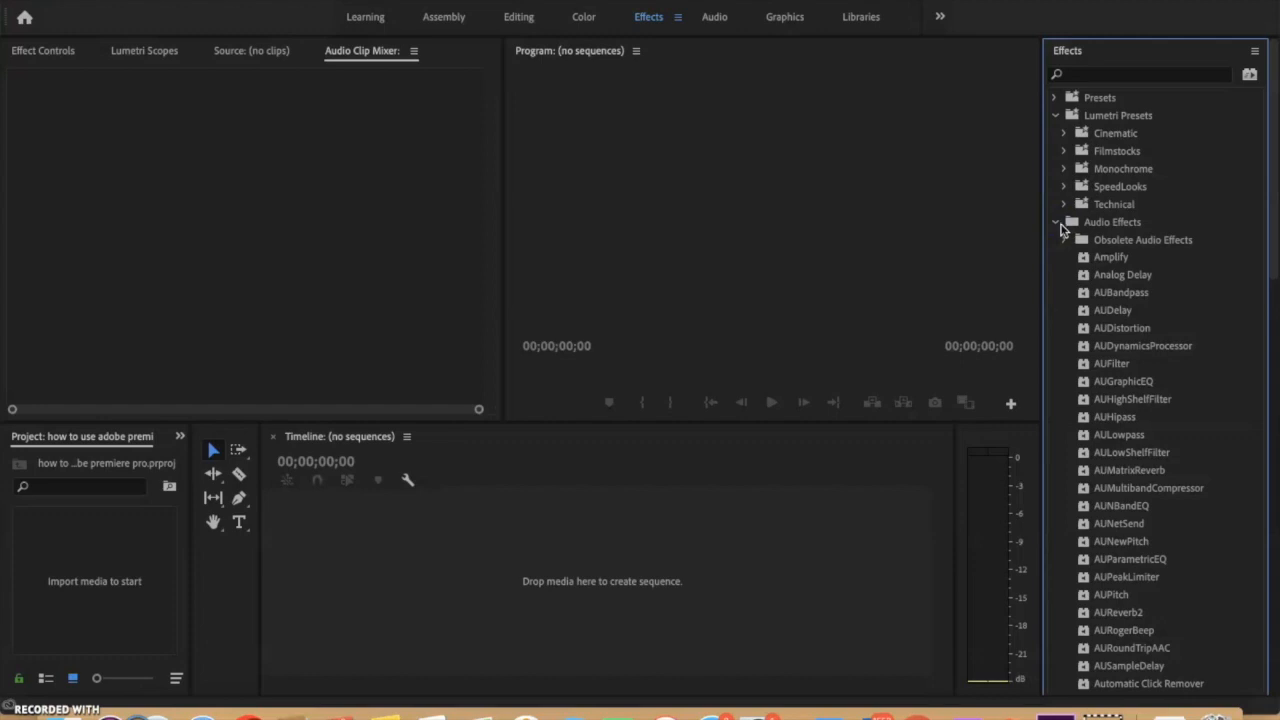
{"action": "left_click", "coordinate": [1056, 223]}
{"action": "left_click", "coordinate": [1054, 240]}
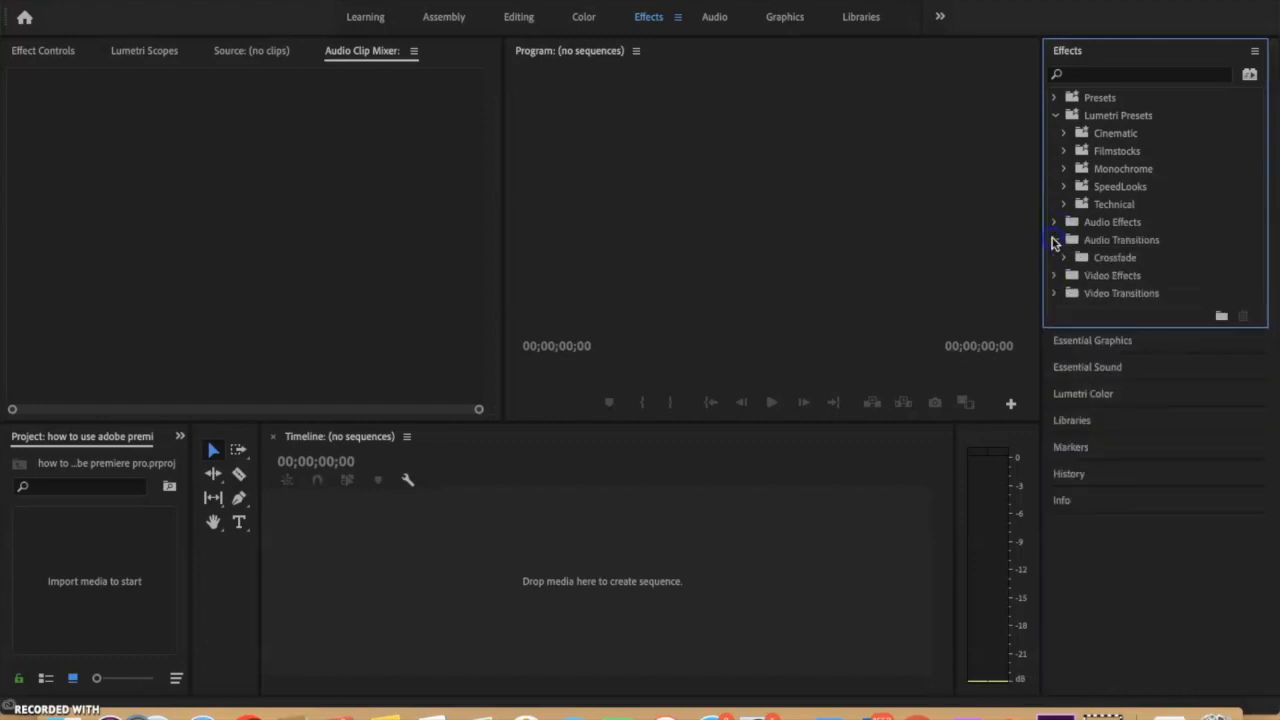
{"action": "left_click", "coordinate": [1054, 275]}
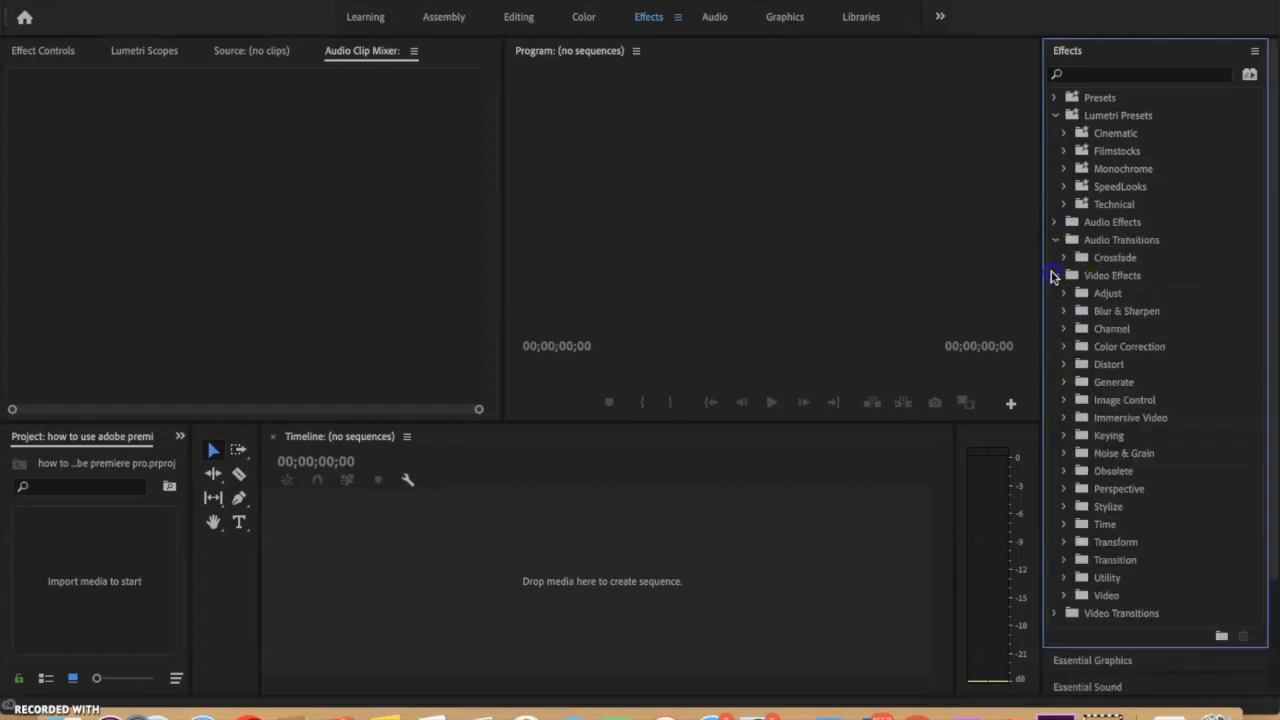
{"action": "left_click", "coordinate": [1054, 276]}
{"action": "left_click", "coordinate": [1056, 295]}
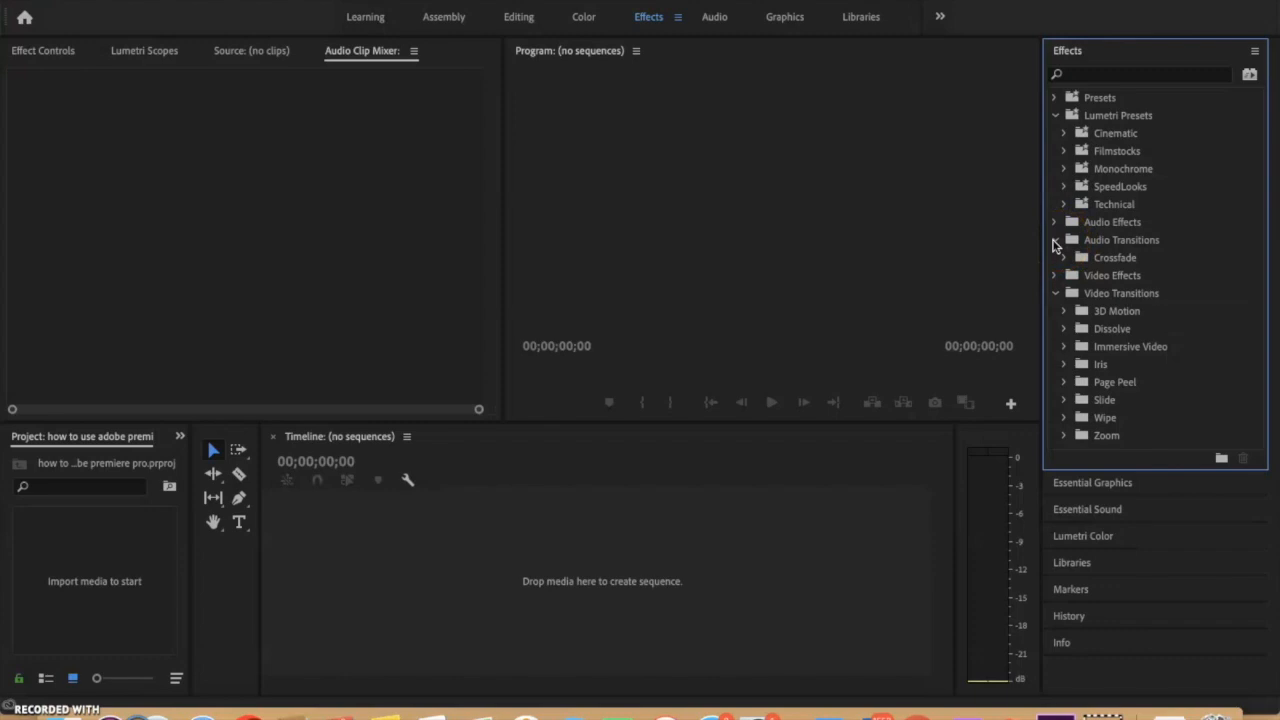
{"action": "left_click", "coordinate": [1054, 242]}
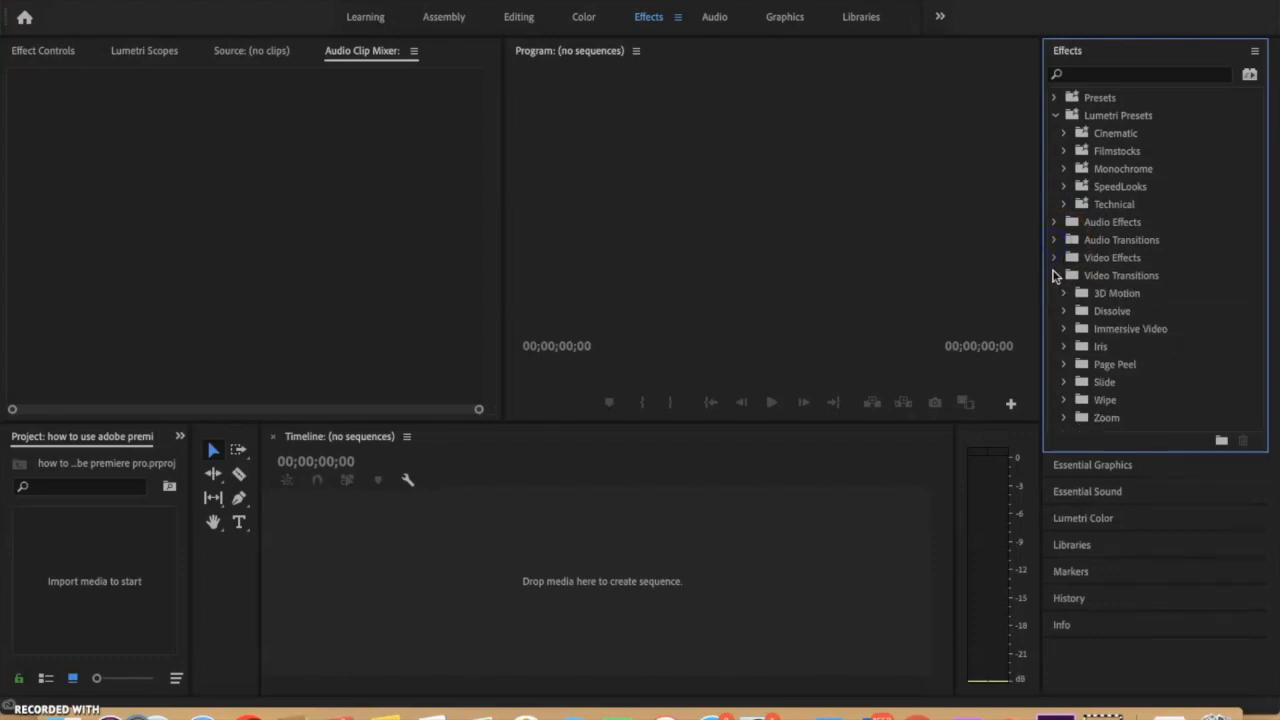
{"action": "left_click", "coordinate": [1054, 275]}
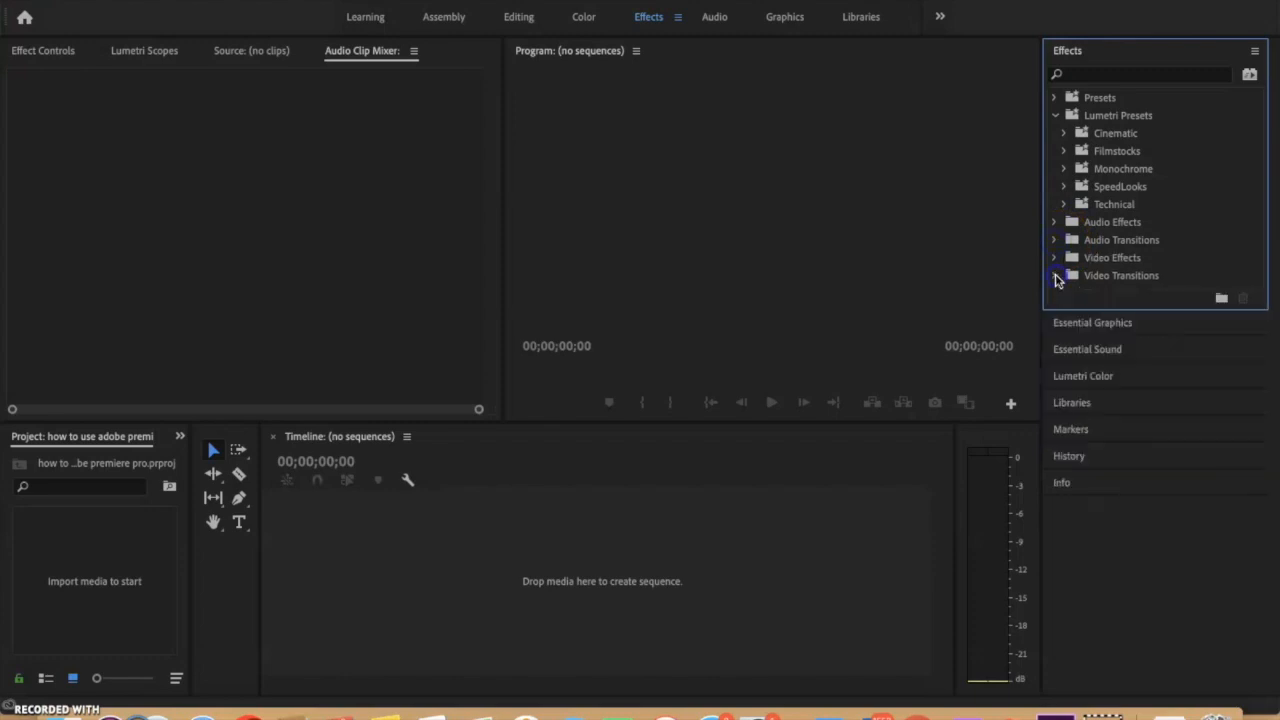
View the Audio Track Mixer in the Audio workspace, and return to the Assembly workspace.
{"action": "left_click", "coordinate": [716, 20]}
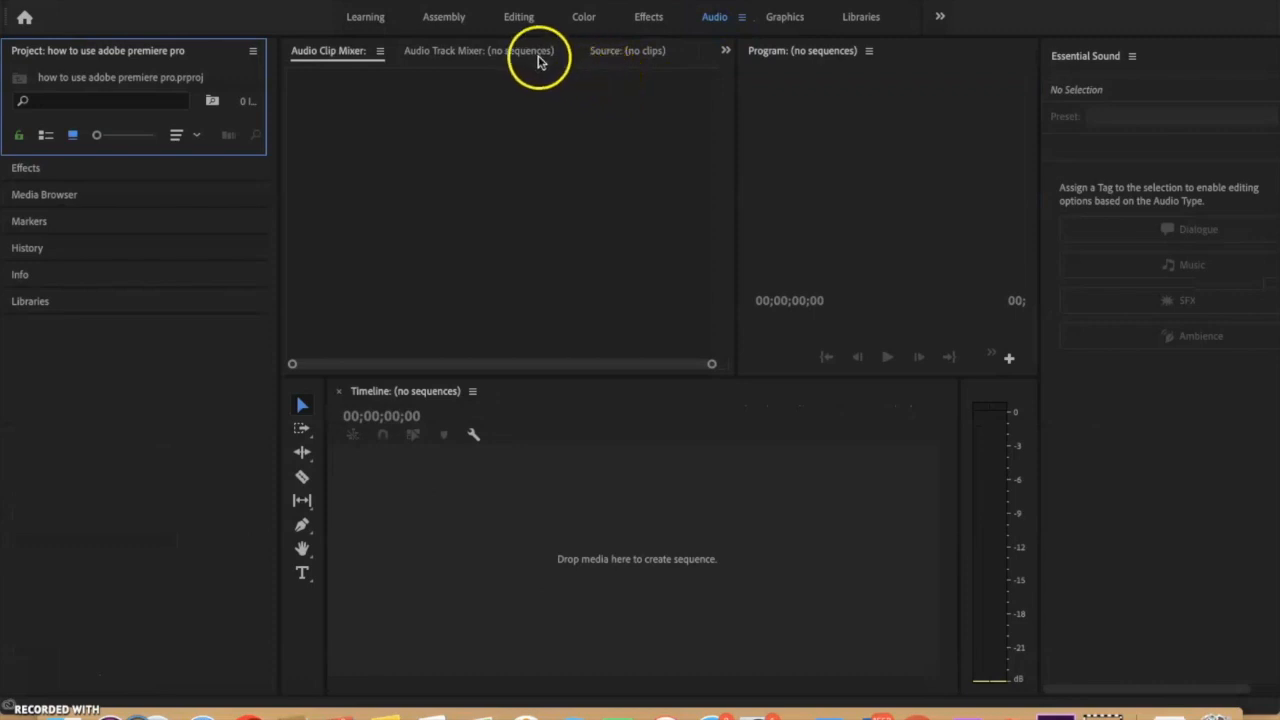
{"action": "left_click", "coordinate": [452, 50]}
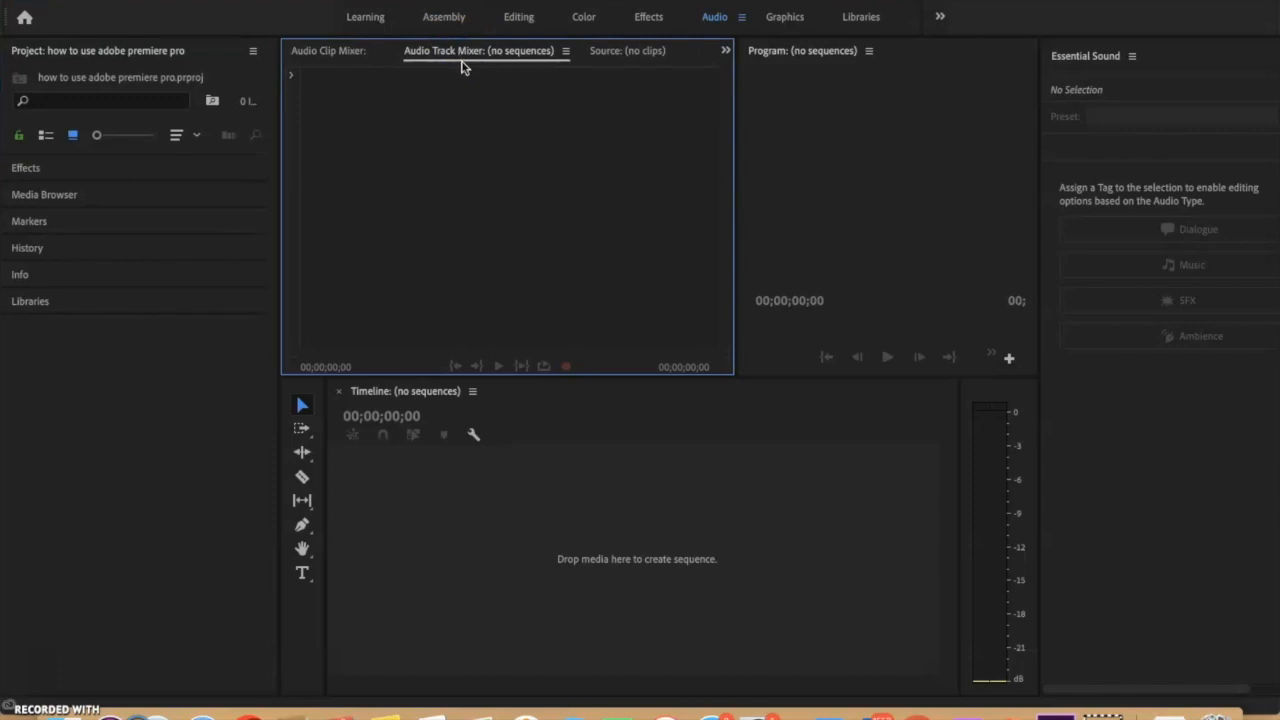
{"action": "left_click", "coordinate": [435, 478]}
{"action": "left_click", "coordinate": [489, 261]}
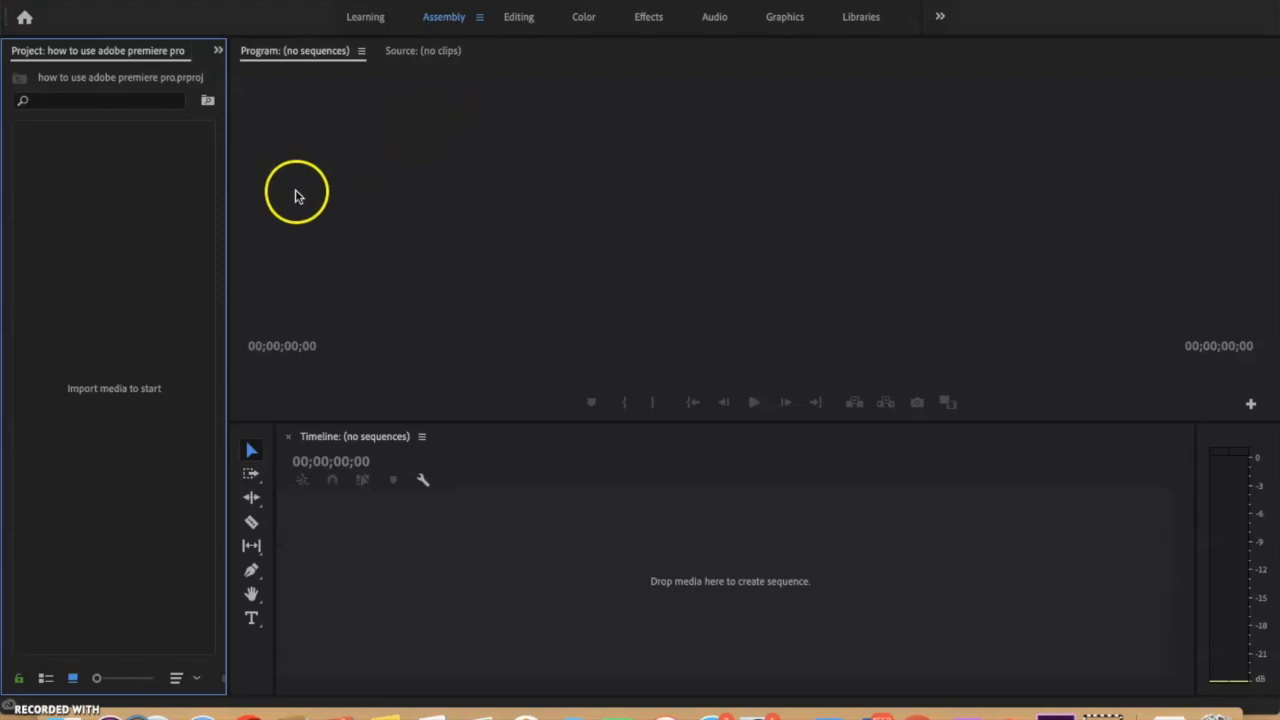
Bring the feedback vid clip from Finder's recent files into the empty timeline to create a sequence, and close Finder.
{"action": "left_click", "coordinate": [69, 718]}
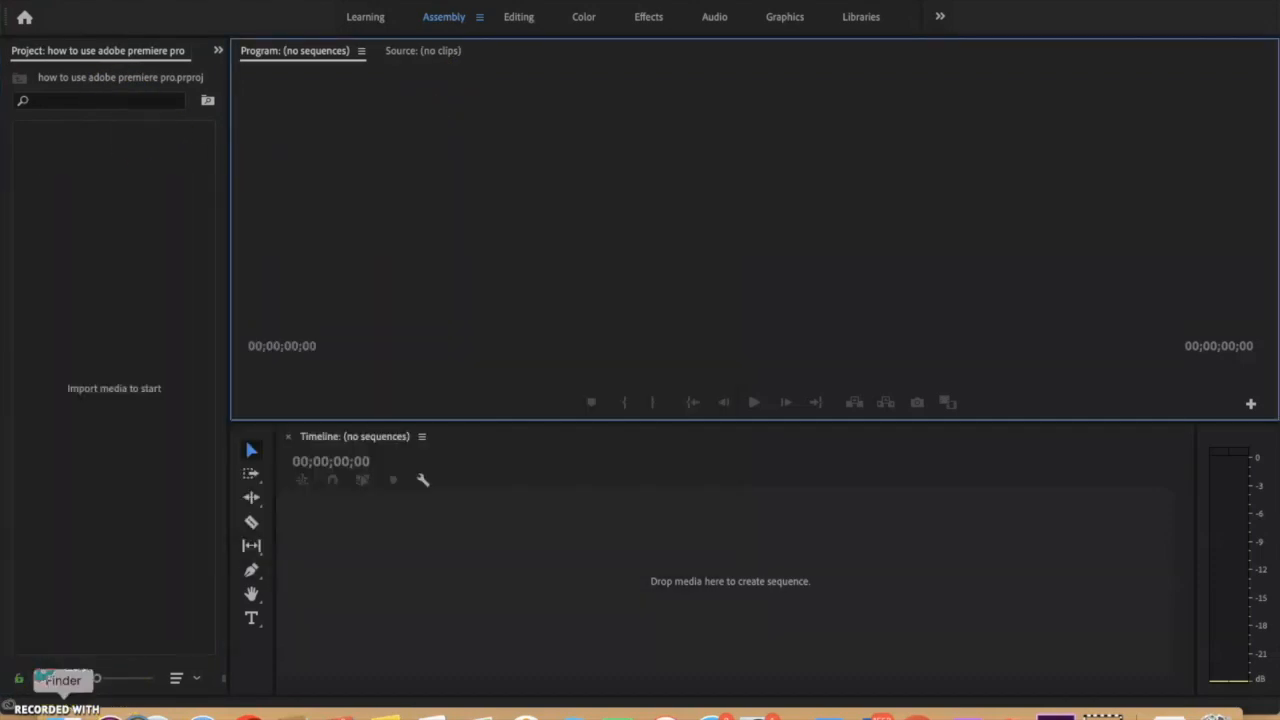
{"action": "left_click", "coordinate": [62, 716]}
{"action": "scroll", "coordinate": [241, 360], "scroll_direction": "down", "scroll_amount": 10}
{"action": "scroll", "coordinate": [241, 360], "scroll_direction": "down", "scroll_amount": 10}
{"action": "scroll", "coordinate": [241, 360], "scroll_direction": "down", "scroll_amount": 10}
{"action": "left_click", "coordinate": [225, 378]}
{"action": "left_click_drag", "start_coordinate": [225, 378], "coordinate": [762, 584]}
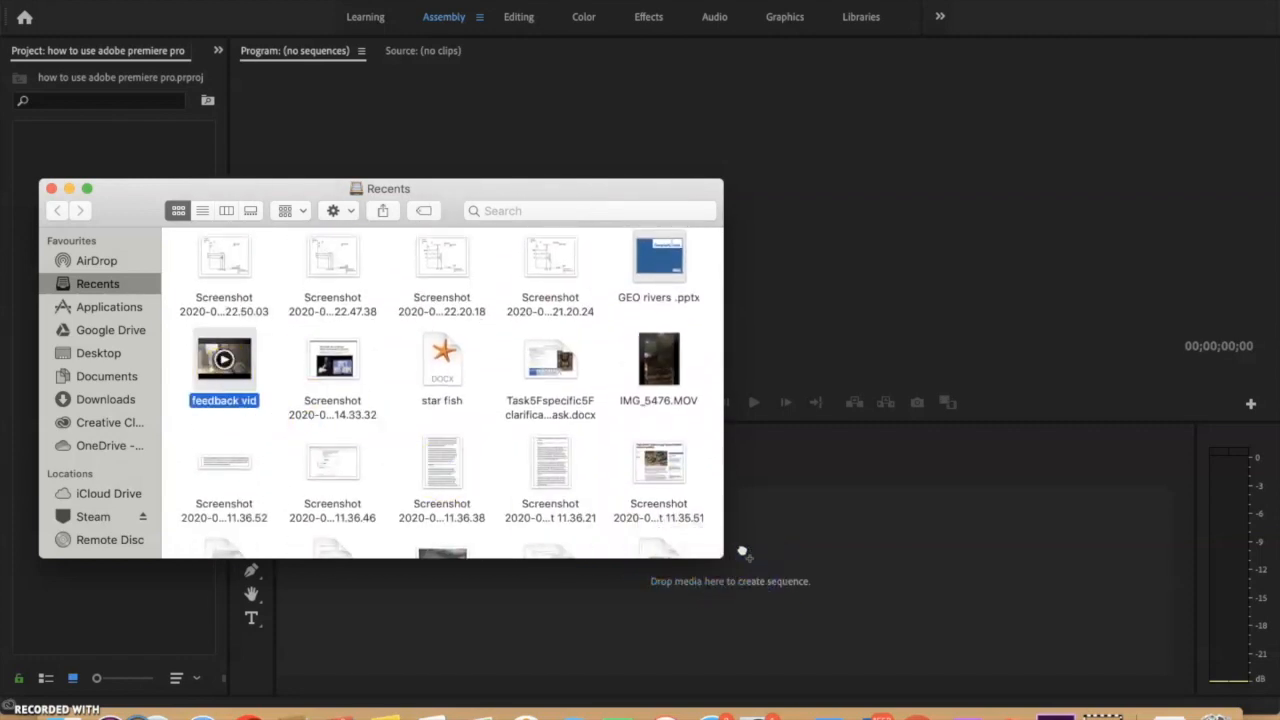
{"action": "left_click", "coordinate": [51, 189]}
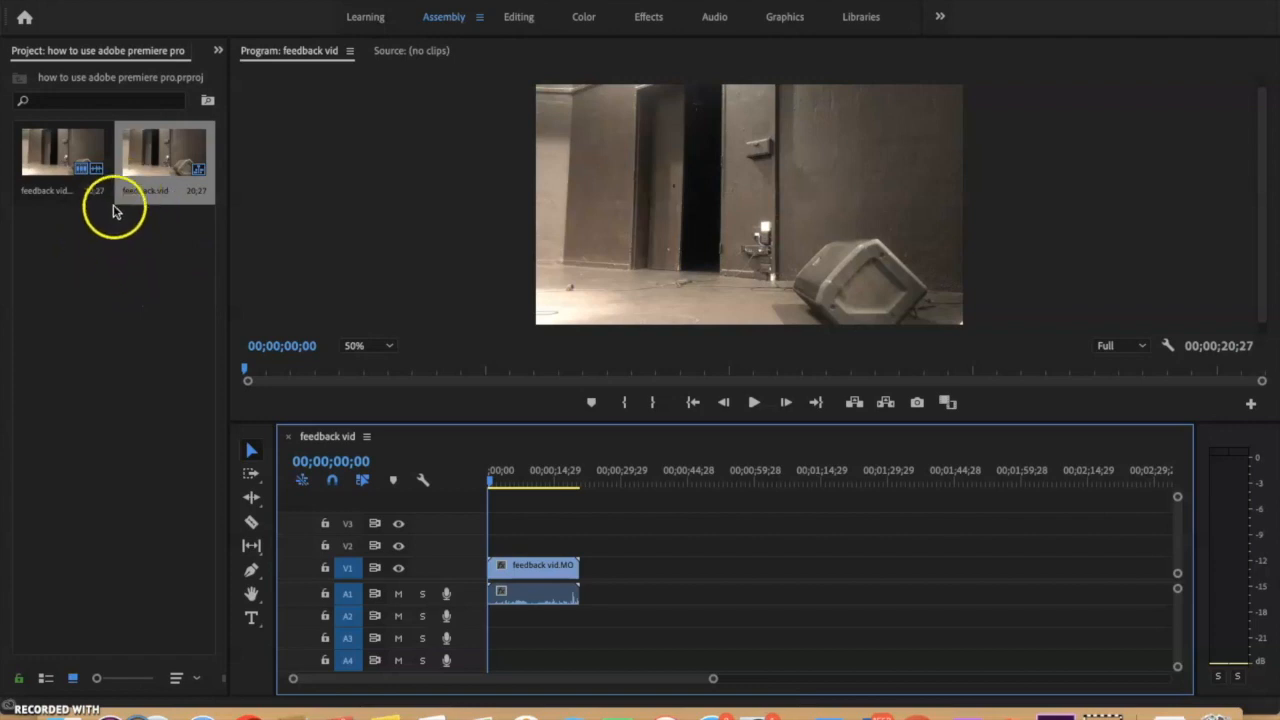
Select the feedback vid sequence among the project items and switch to the Editing workspace.
{"action": "left_click", "coordinate": [124, 99]}
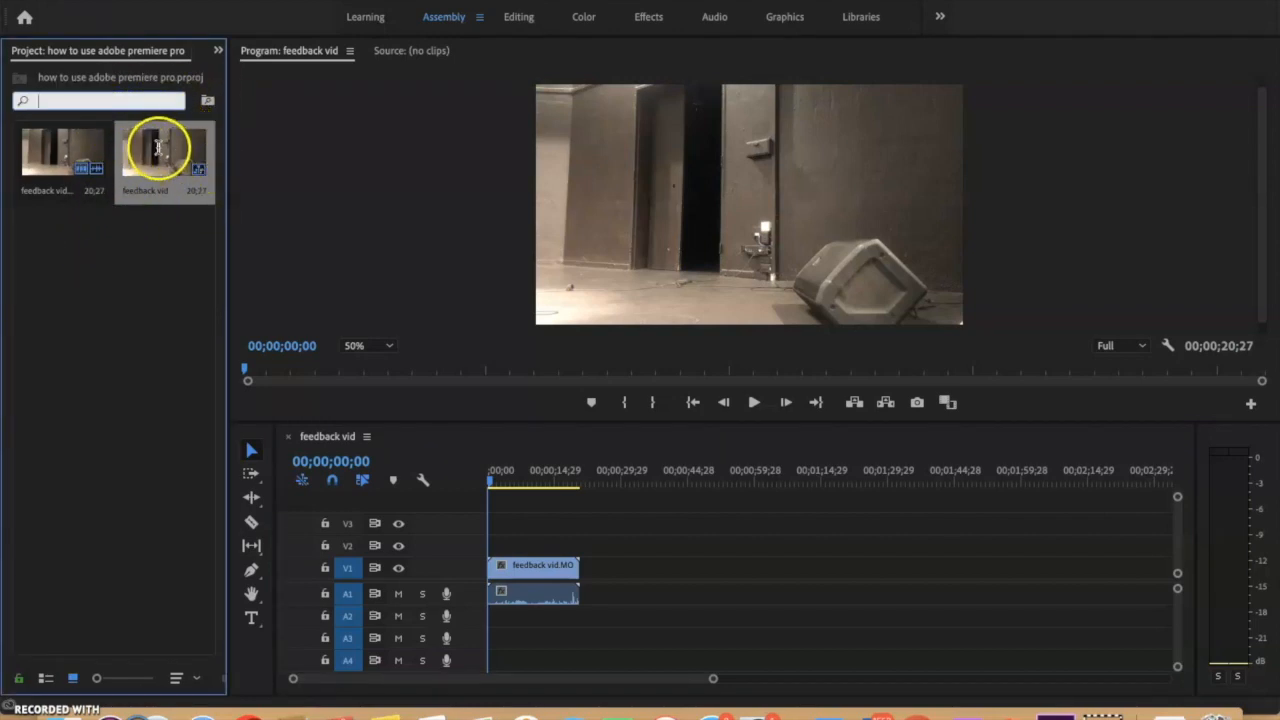
{"action": "left_click", "coordinate": [158, 148]}
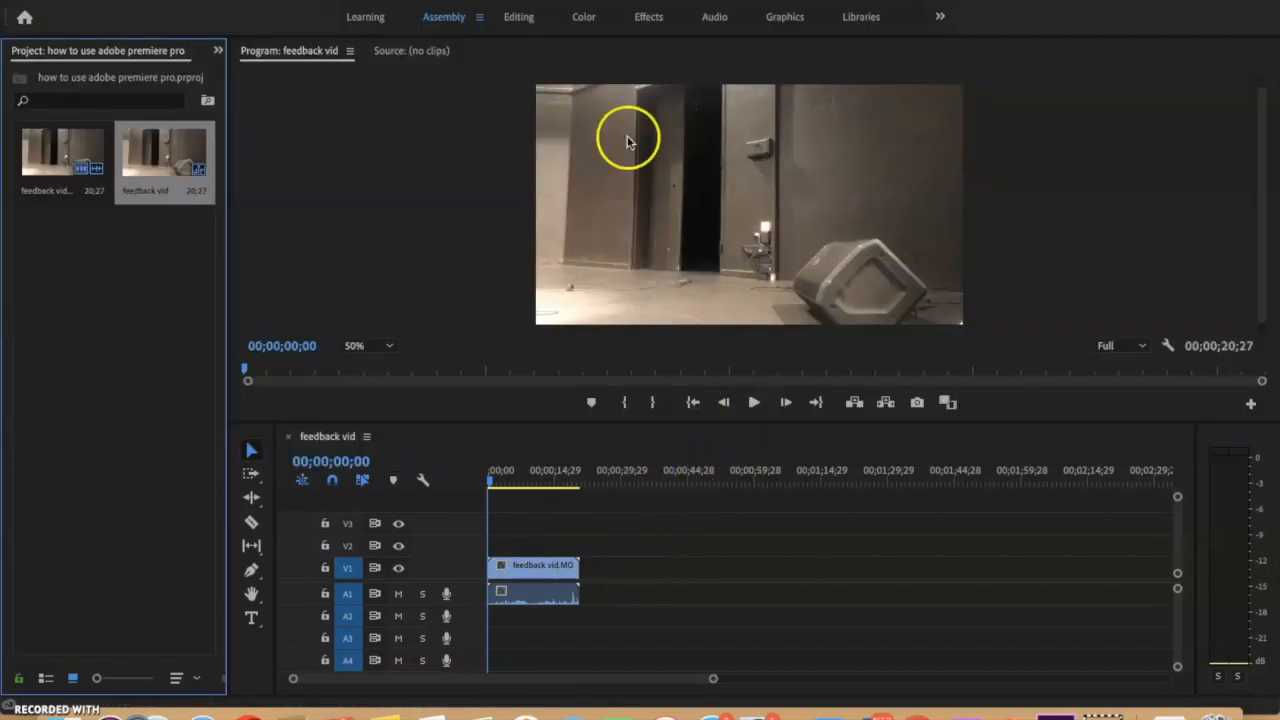
{"action": "left_click", "coordinate": [521, 17]}
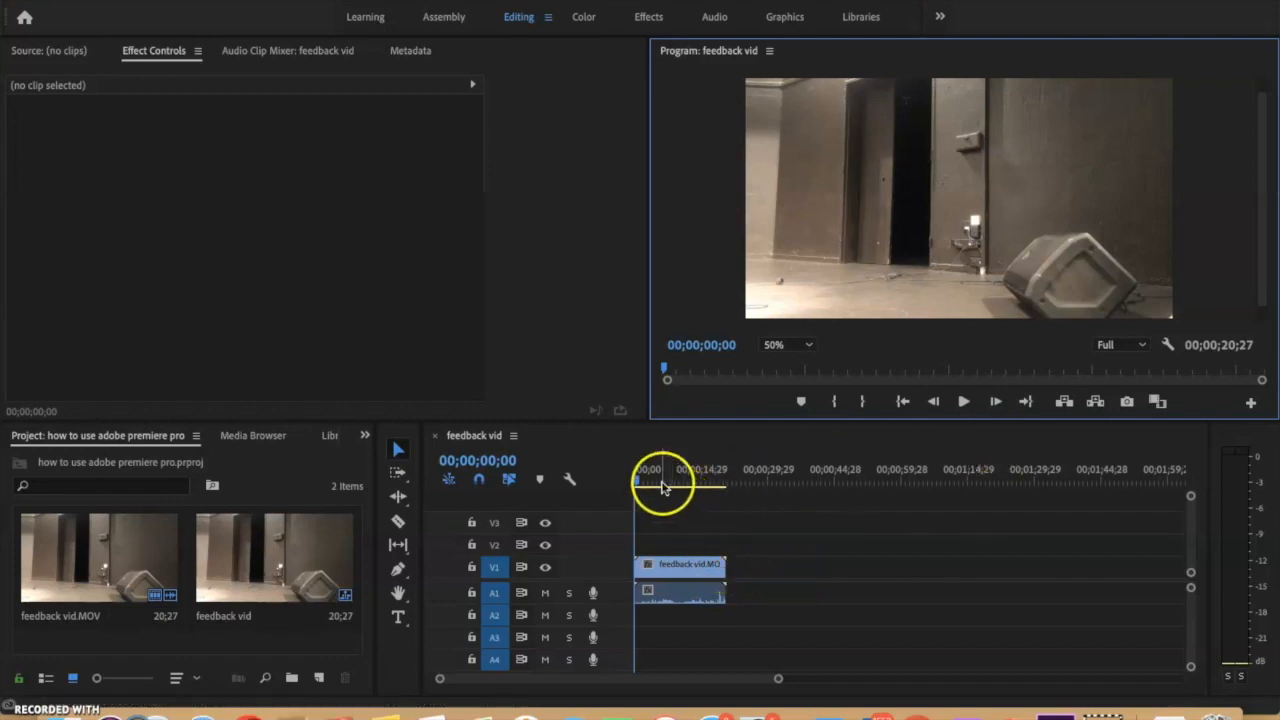
Play the feedback vid sequence from its start with the sound lowered, stopping at about 10 seconds.
{"action": "left_click", "coordinate": [964, 402]}
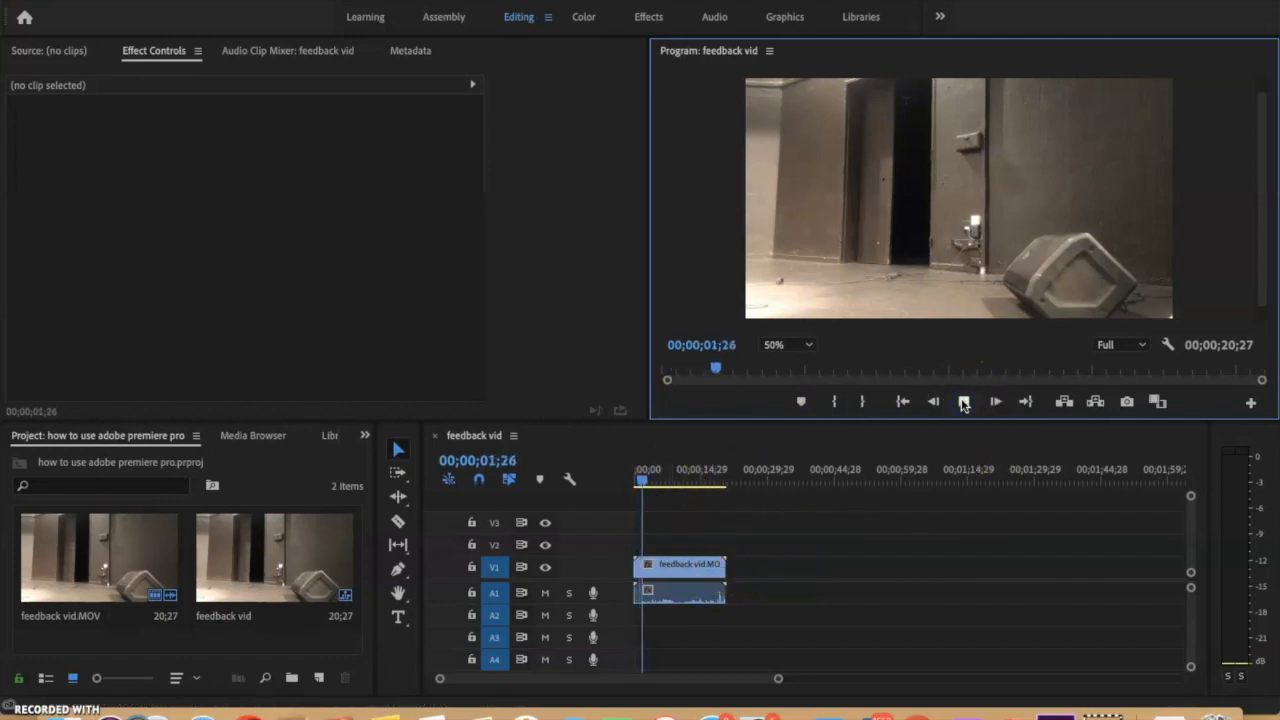
{"action": "key", "text": "XF86AudioLowerVolume"}
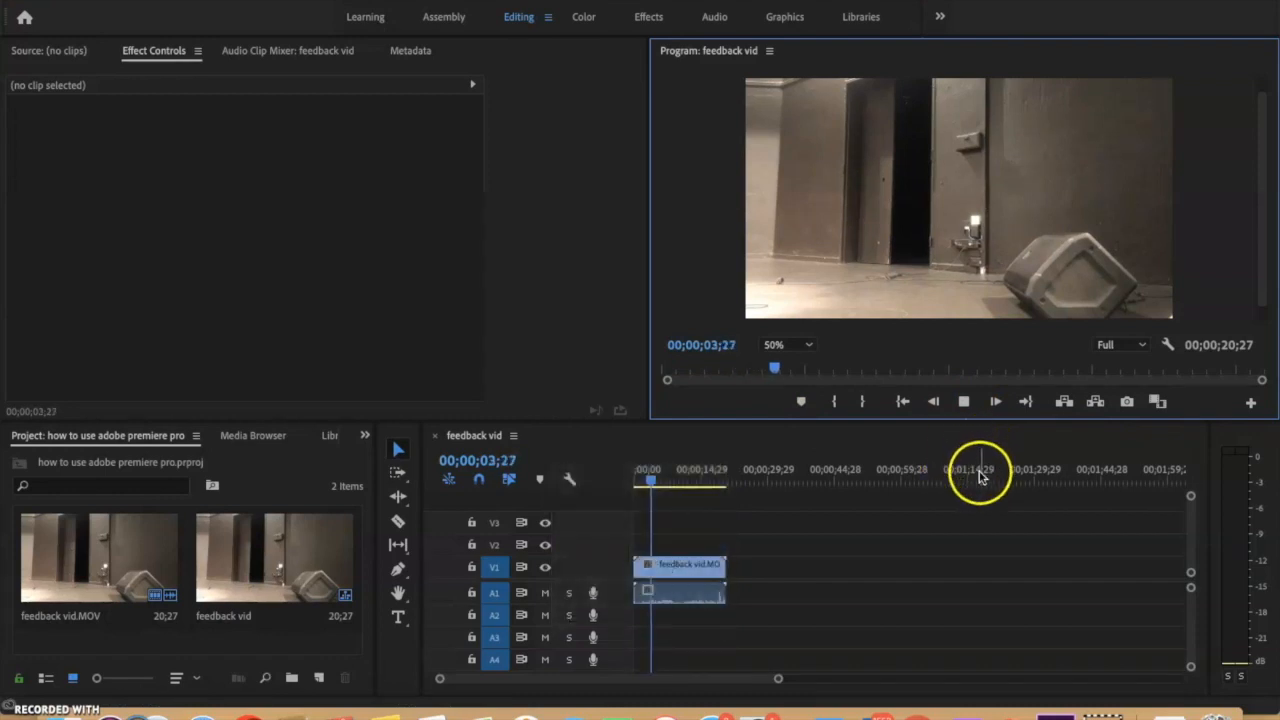
{"action": "left_click", "coordinate": [707, 595]}
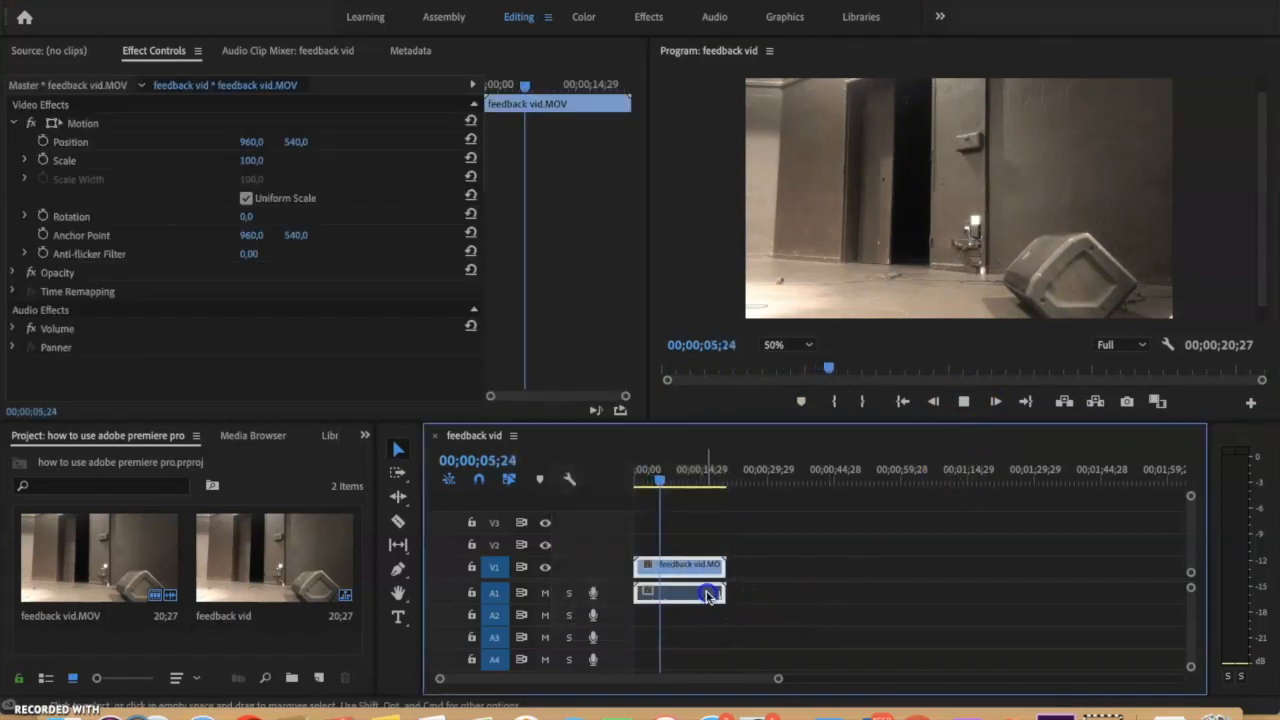
{"action": "left_click", "coordinate": [748, 597]}
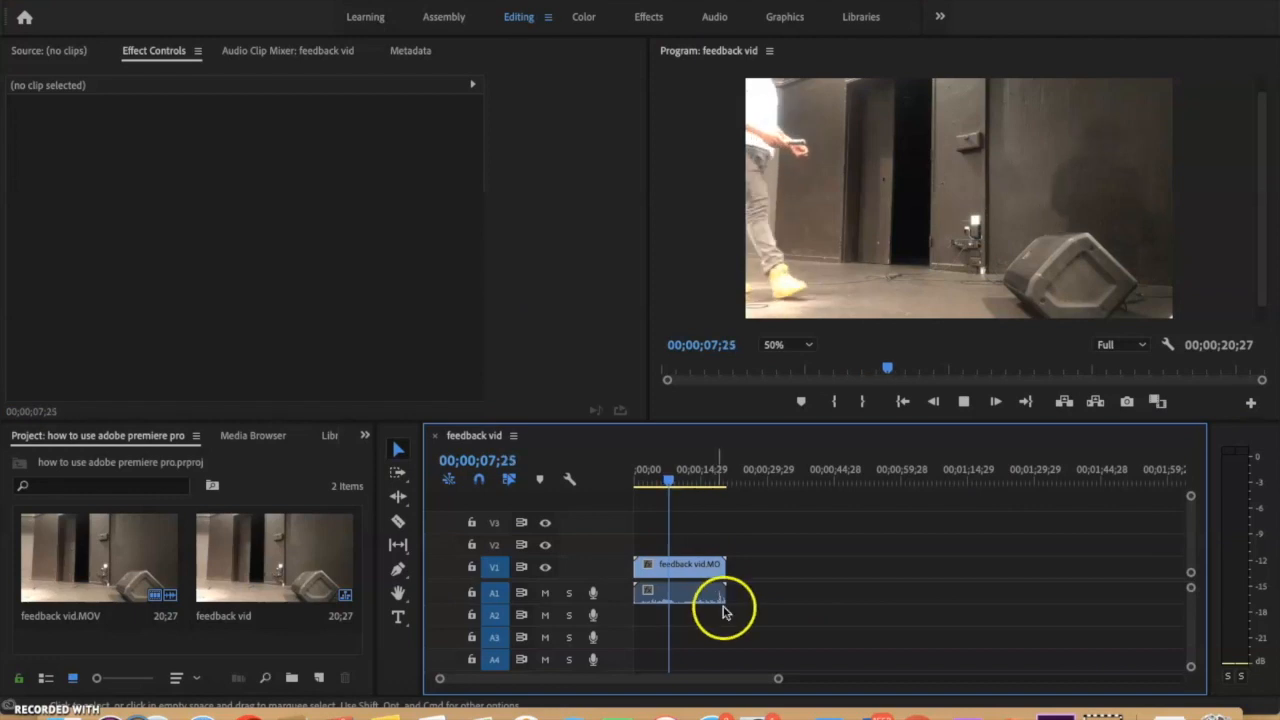
{"action": "left_click", "coordinate": [965, 401]}
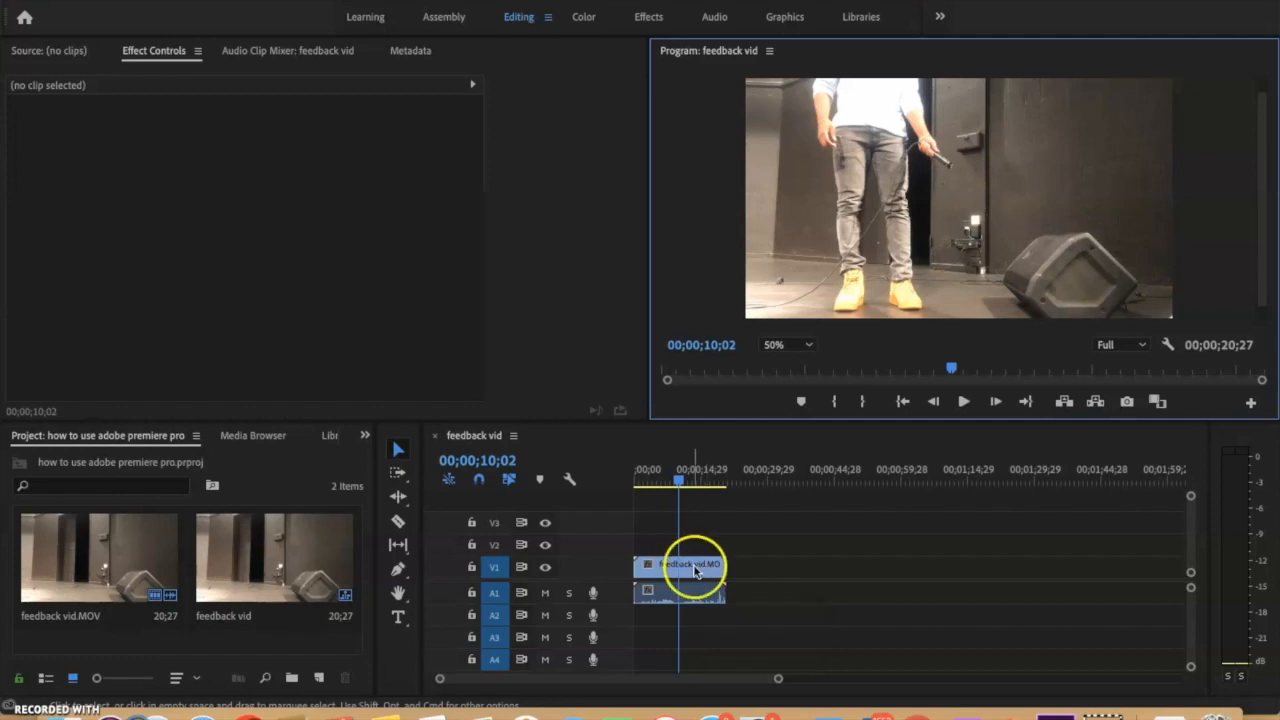
Turn off the output of video track V1 and play a few seconds of the sequence with audio only.
{"action": "left_click", "coordinate": [552, 570]}
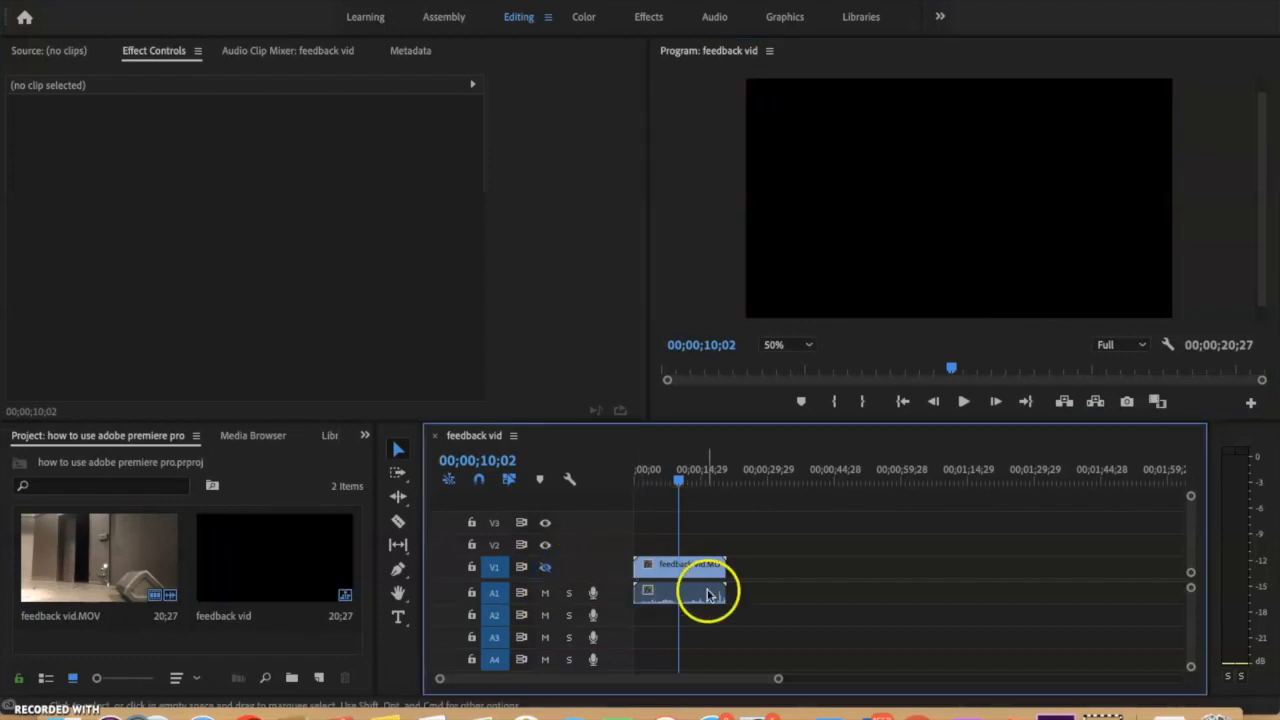
{"action": "left_click", "coordinate": [960, 404]}
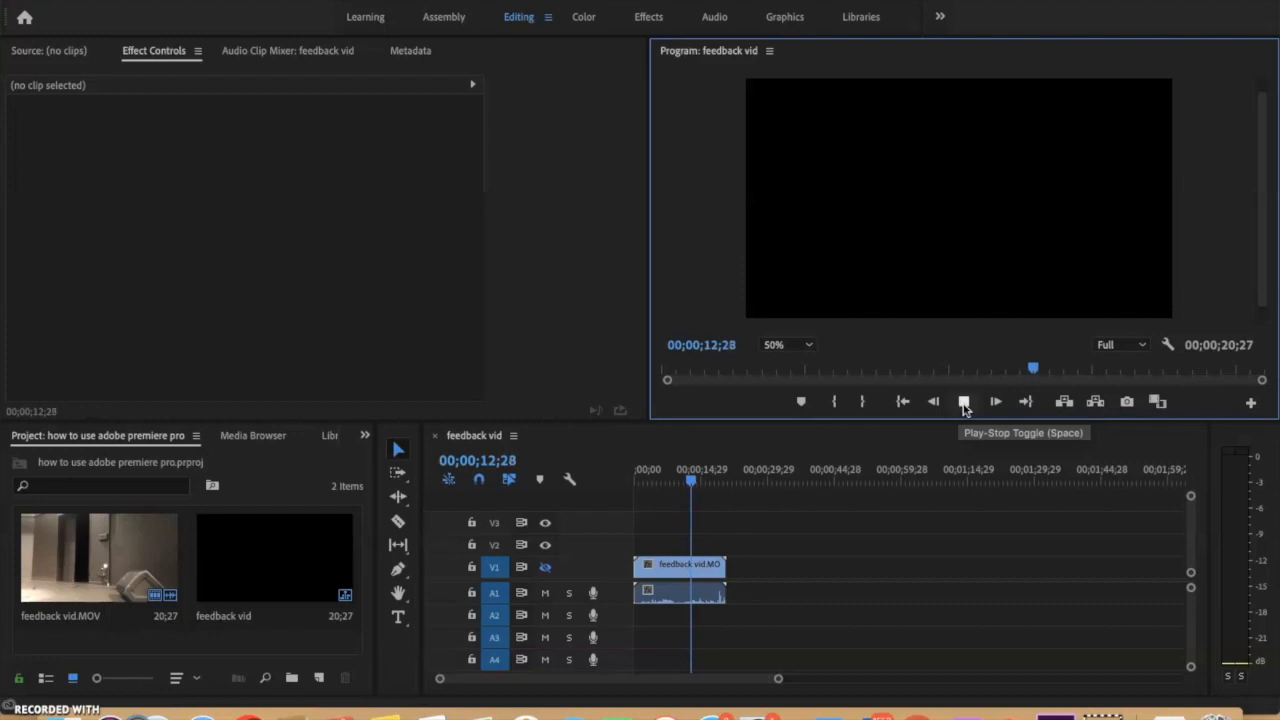
{"action": "left_click", "coordinate": [963, 403]}
{"action": "left_click_drag", "start_coordinate": [710, 553], "coordinate": [652, 545]}
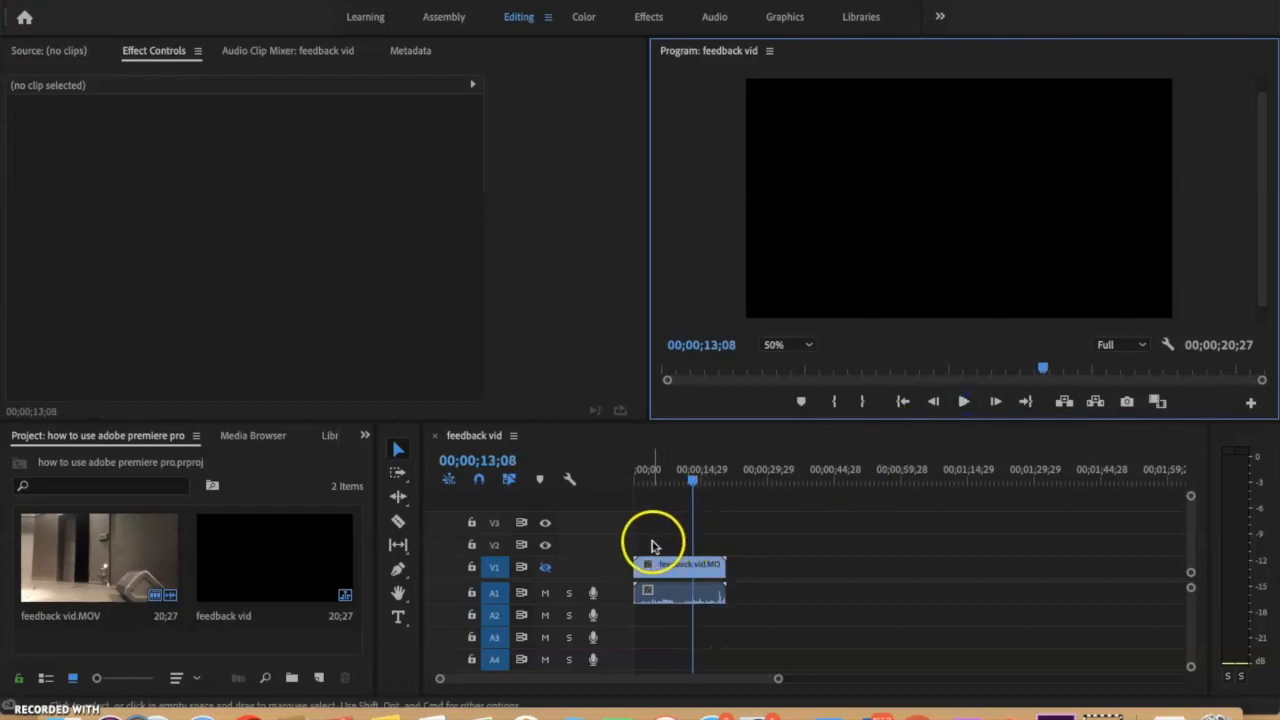
{"action": "left_click", "coordinate": [652, 545]}
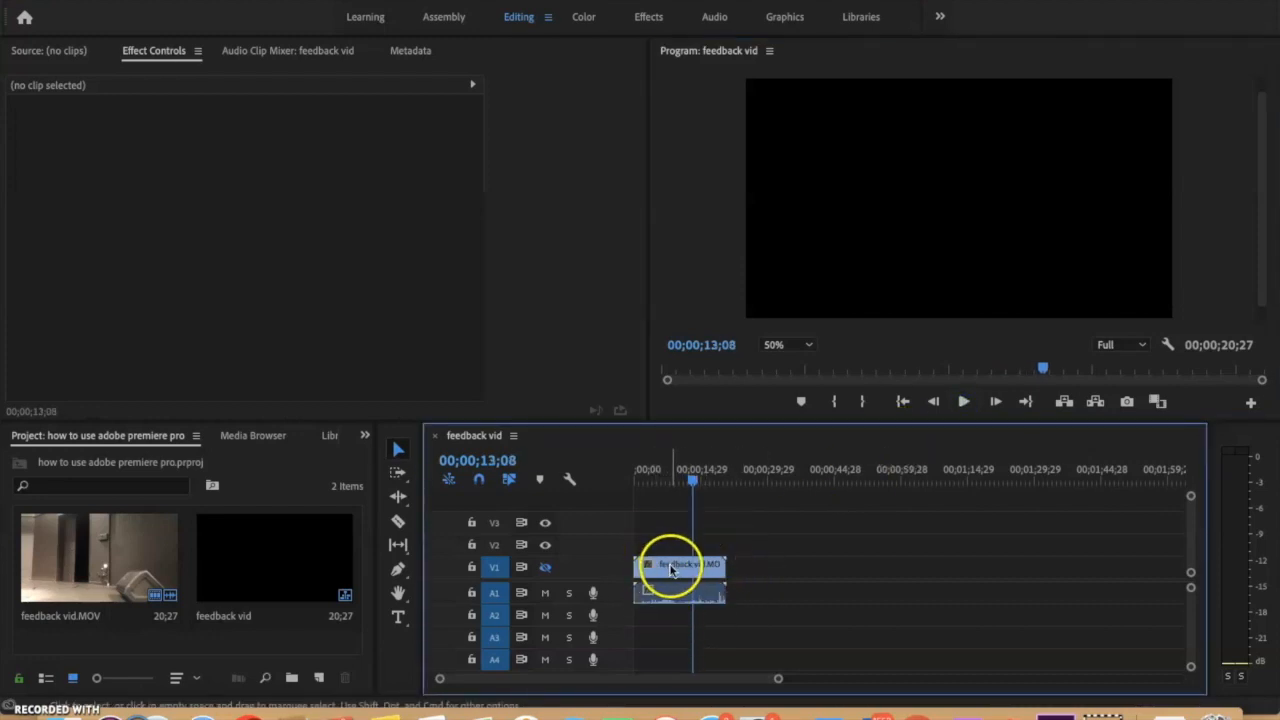
Turn the output of video track V1 back on.
{"action": "right_click", "coordinate": [671, 570]}
{"action": "left_click", "coordinate": [740, 570]}
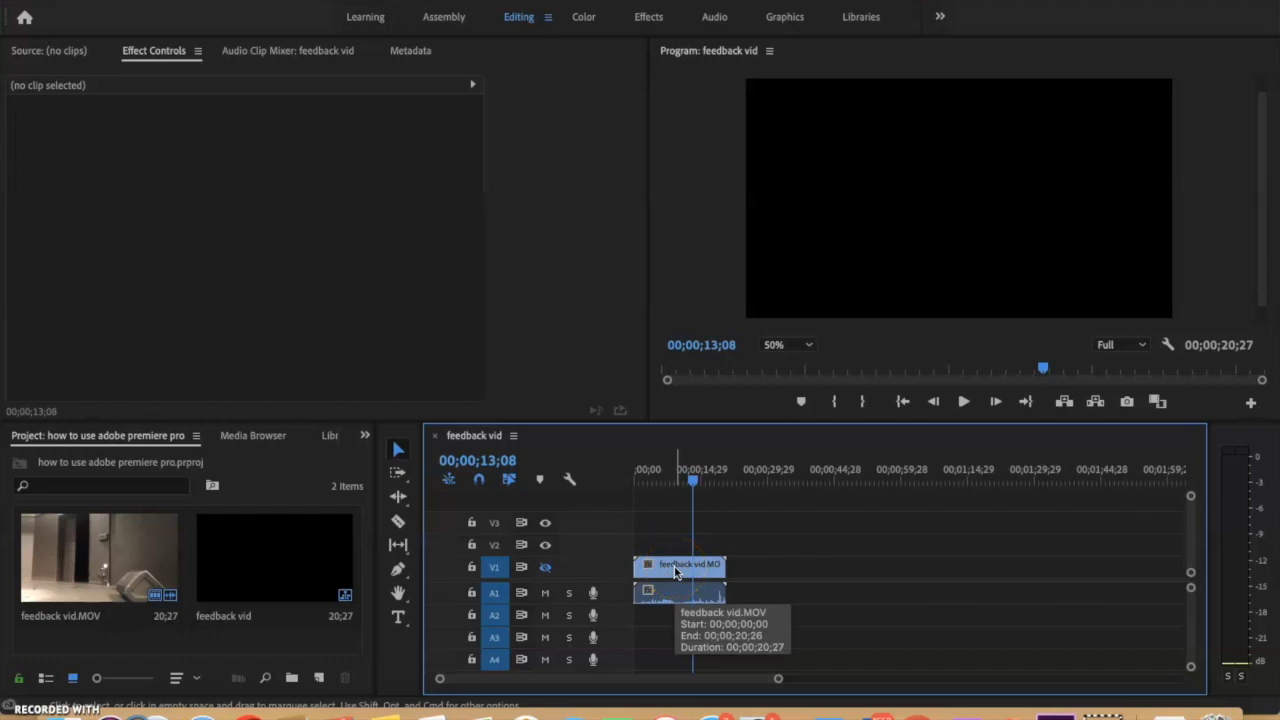
{"action": "left_click", "coordinate": [545, 567]}
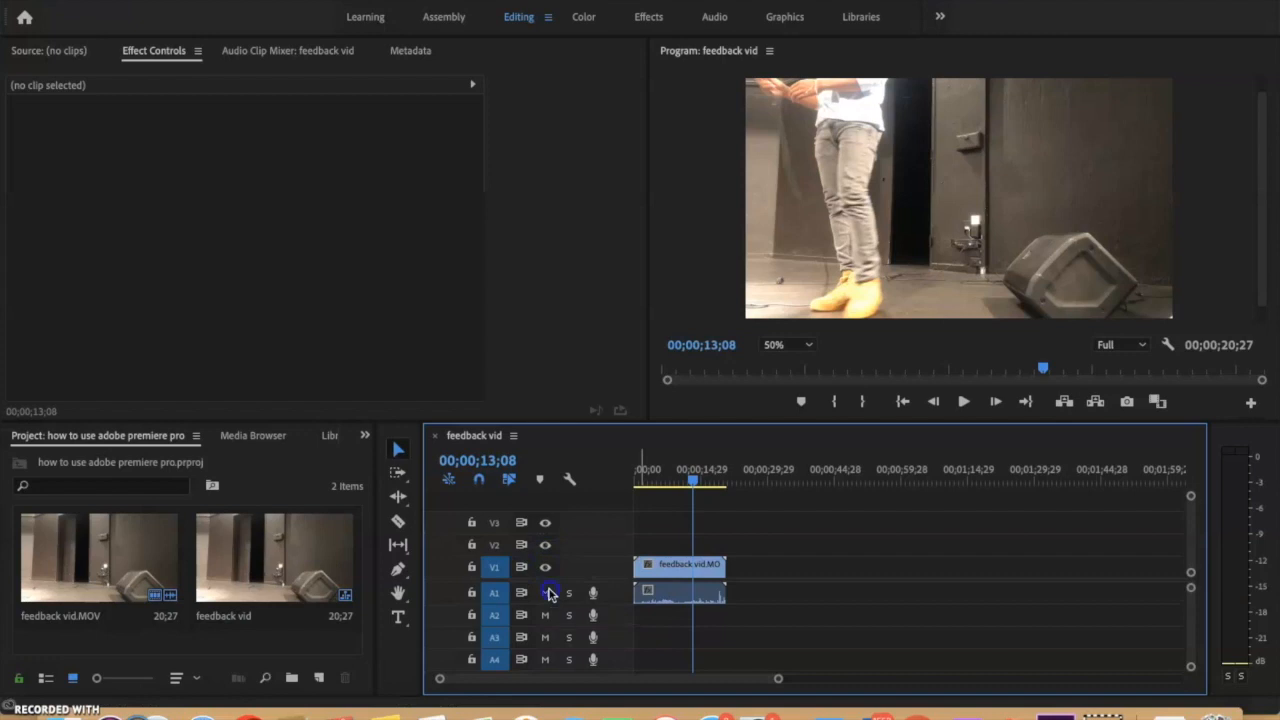
Mute audio track A1, play a few seconds of the sequence with picture only, and unmute the track.
{"action": "left_click_drag", "start_coordinate": [726, 486], "coordinate": [665, 483]}
{"action": "left_click", "coordinate": [963, 401]}
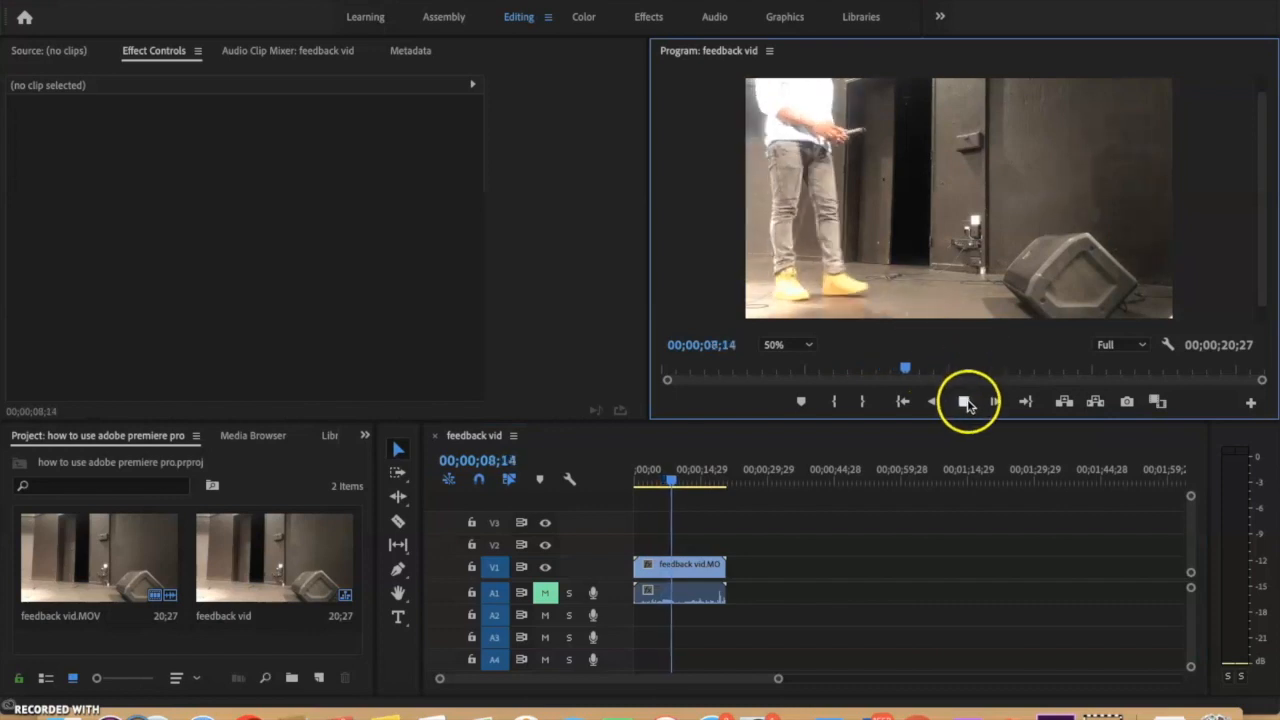
{"action": "left_click", "coordinate": [965, 401]}
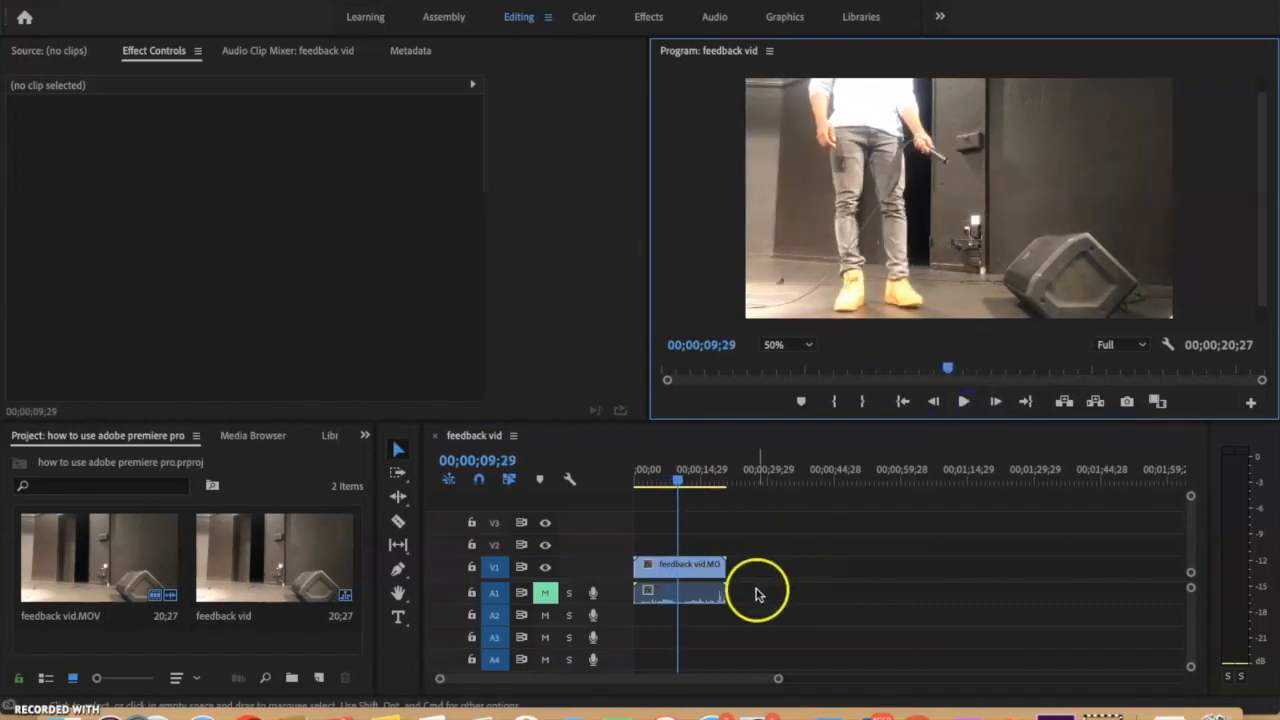
{"action": "left_click", "coordinate": [545, 593]}
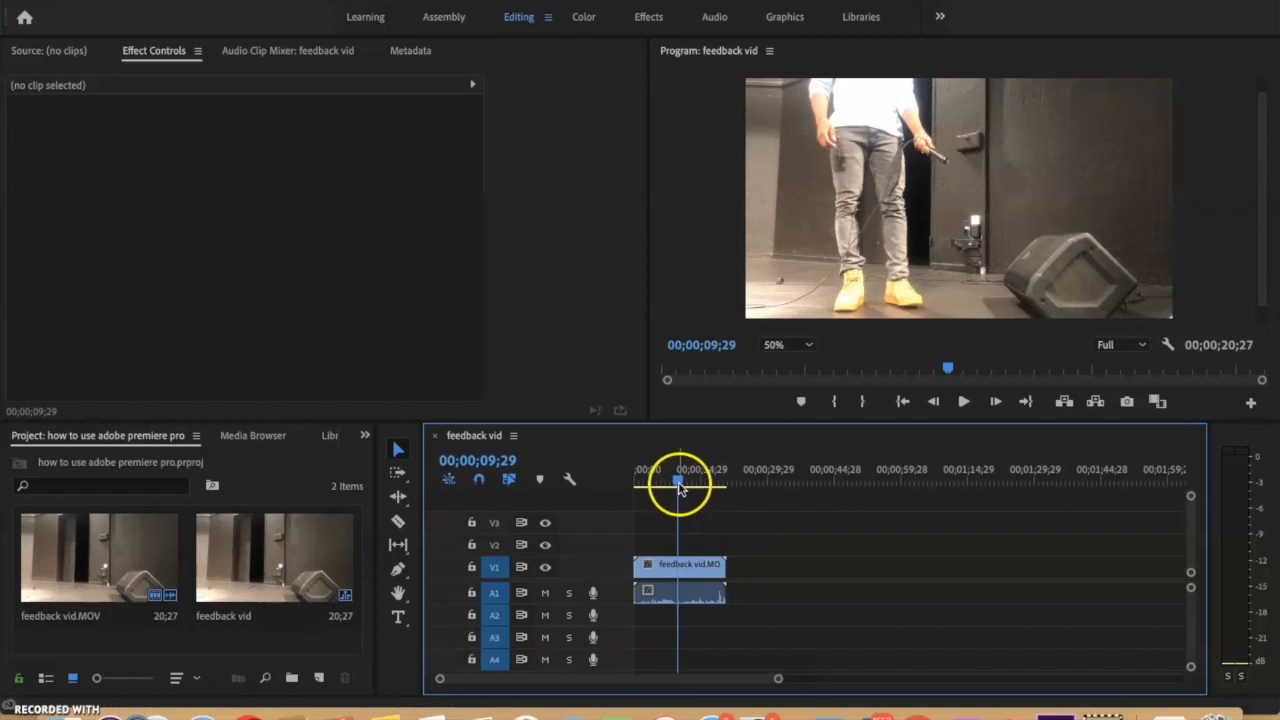
Return the playhead to the start of the sequence and switch to the Effects workspace.
{"action": "left_click_drag", "start_coordinate": [678, 485], "coordinate": [627, 496]}
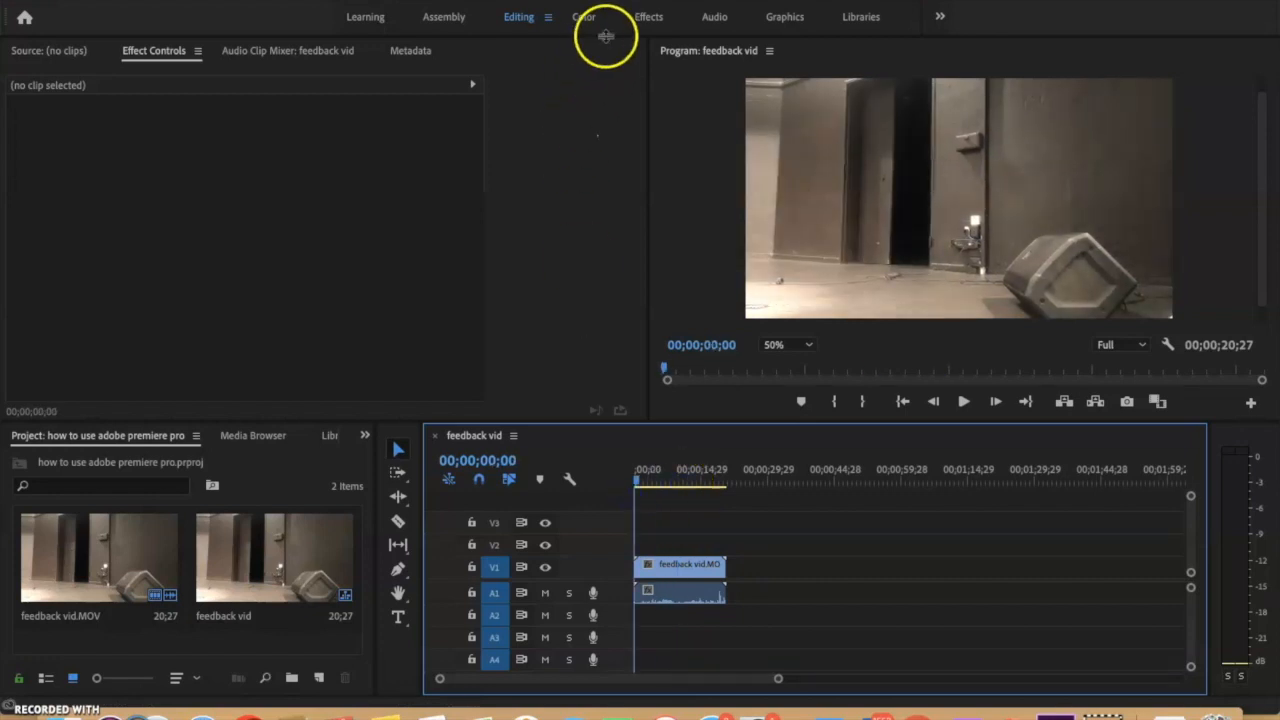
{"action": "left_click", "coordinate": [645, 20]}
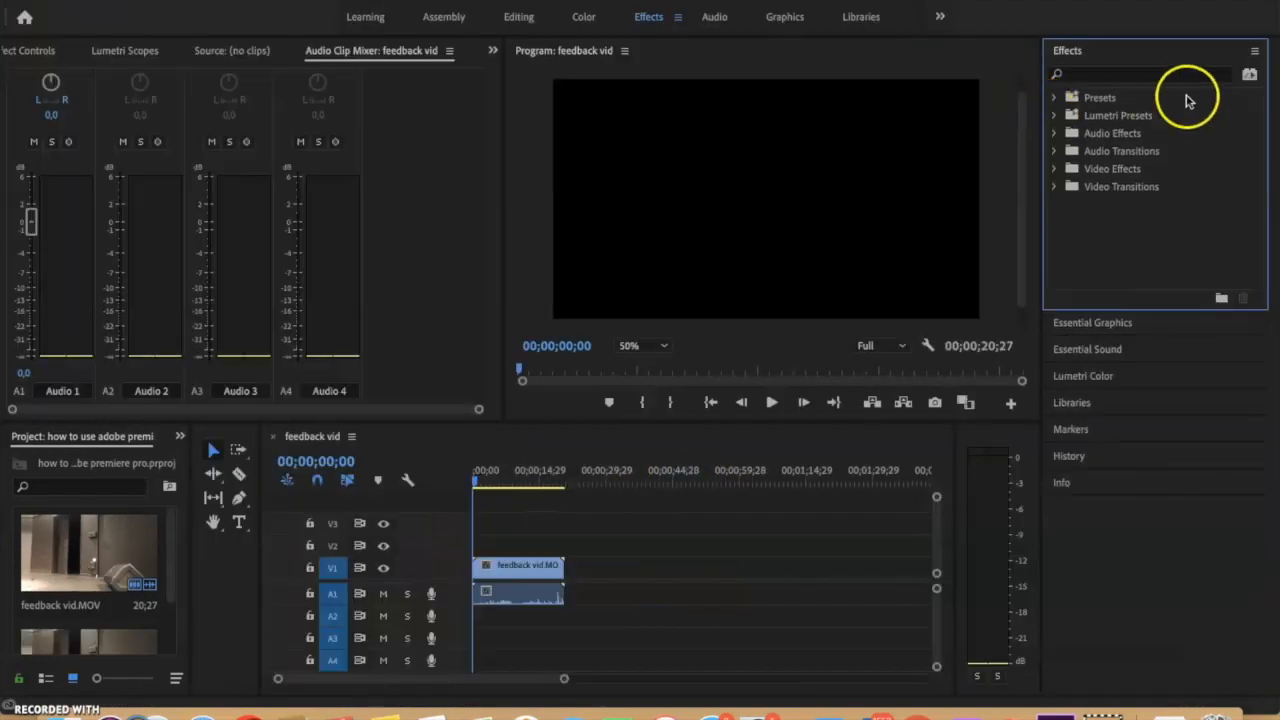
Look through the Video Transitions and Audio Transitions categories among the effects, collapsing each one again.
{"action": "left_click", "coordinate": [1053, 187]}
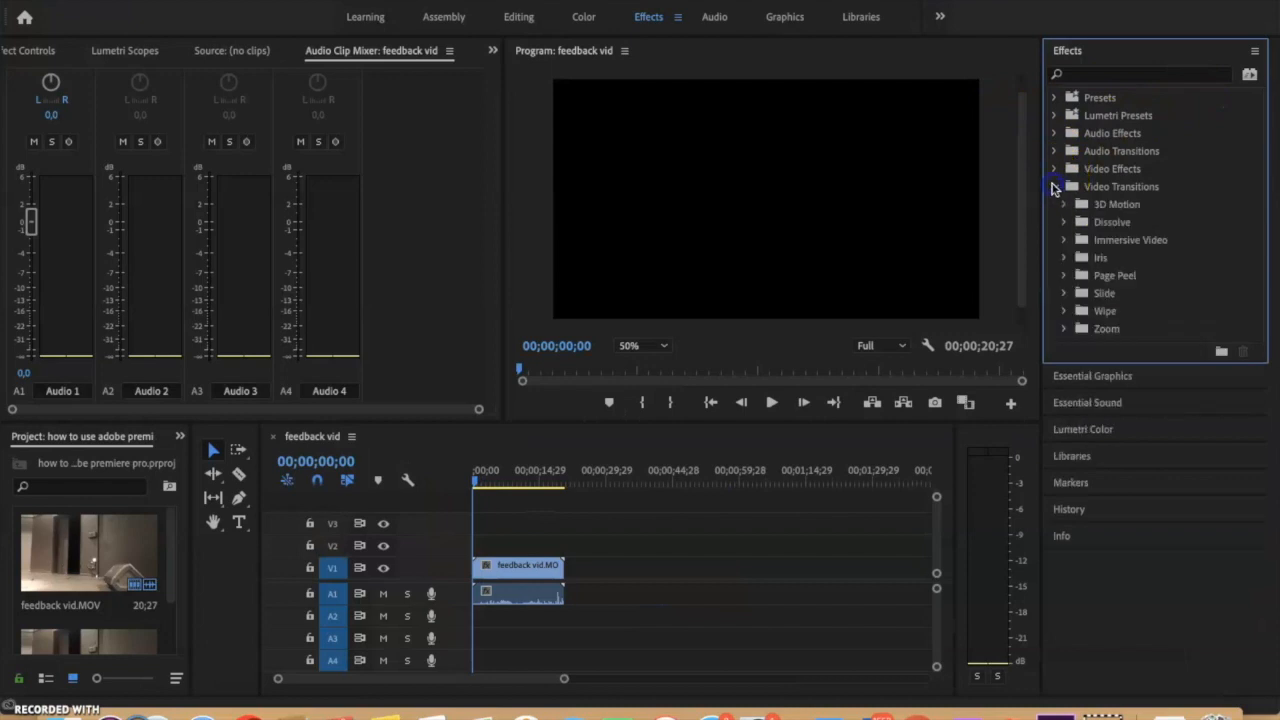
{"action": "left_click", "coordinate": [1053, 187]}
{"action": "left_click", "coordinate": [1054, 151]}
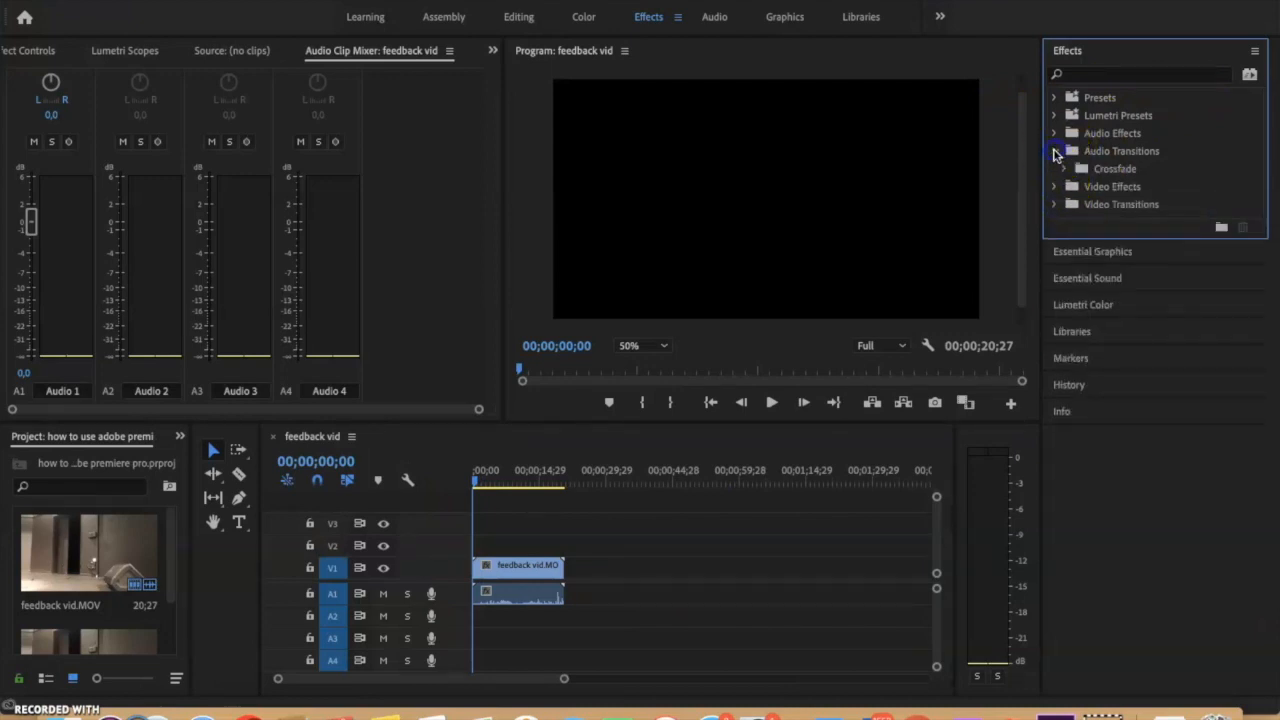
{"action": "left_click", "coordinate": [1054, 151]}
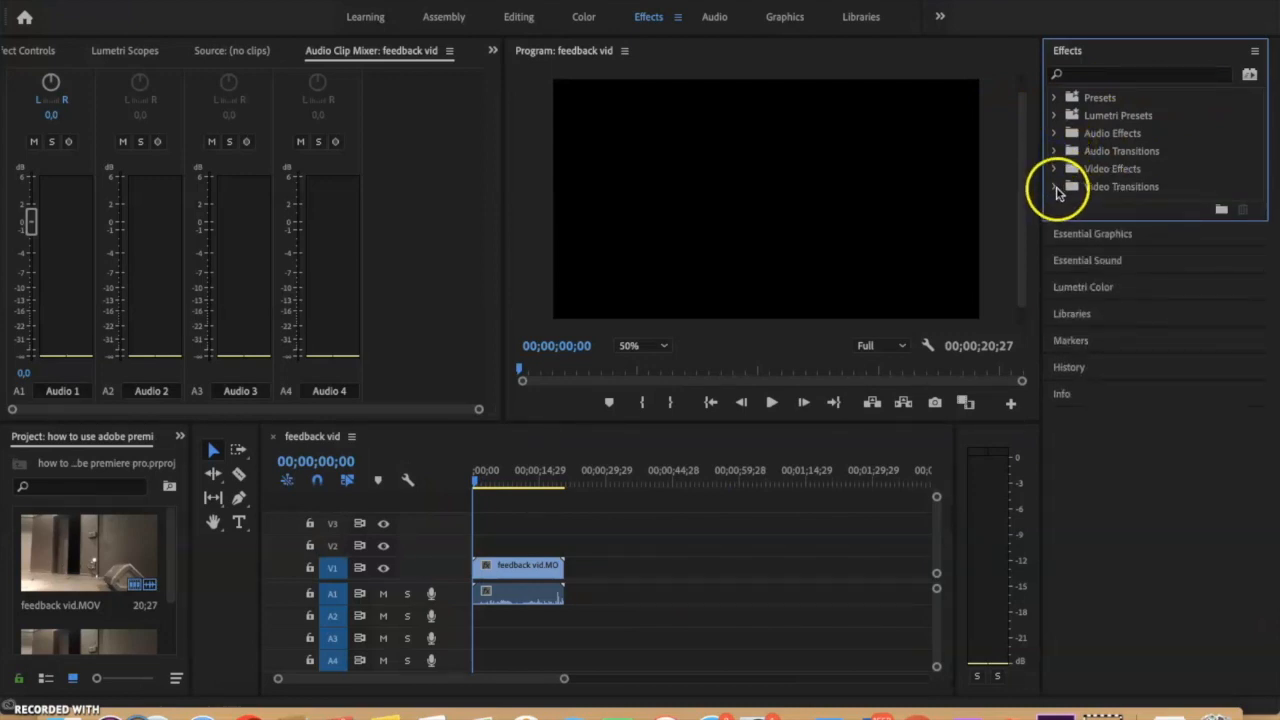
{"action": "left_click", "coordinate": [1055, 187]}
{"action": "left_click", "coordinate": [1055, 187]}
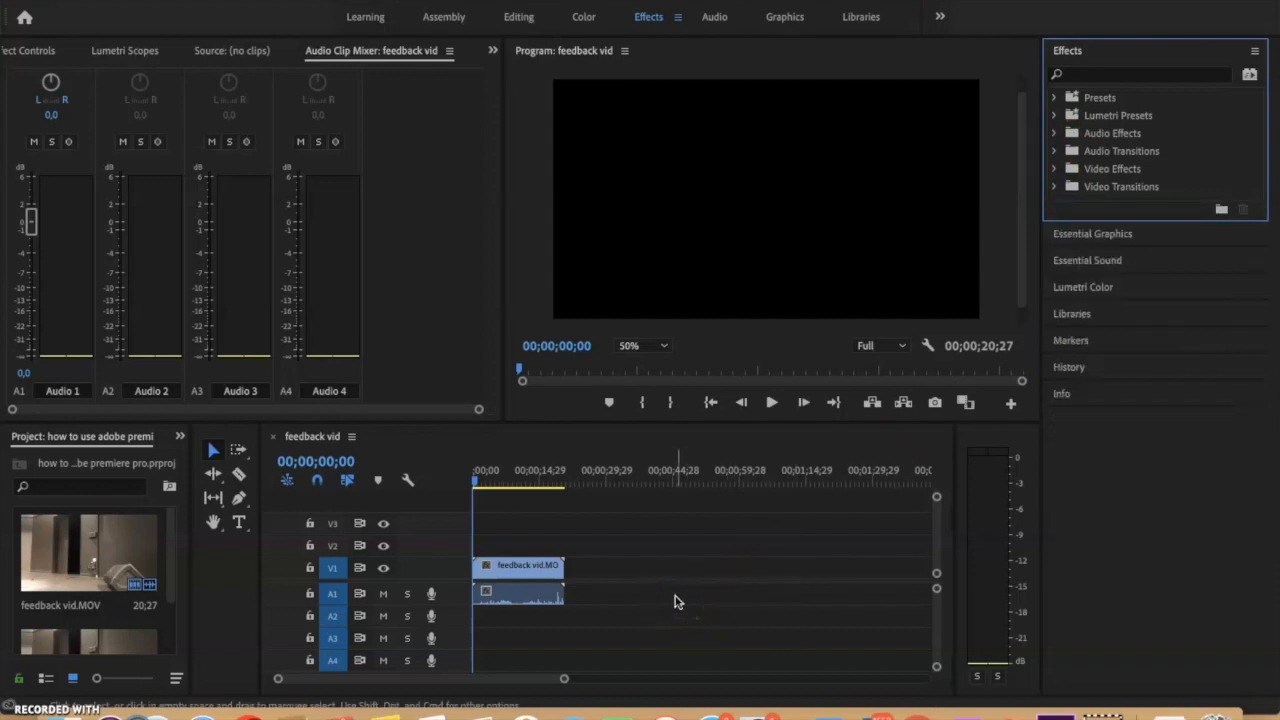
Apply the Dip to Black transition from the Dissolve video transitions to the end of the feedback vid clip on V1.
{"action": "left_click", "coordinate": [1053, 187]}
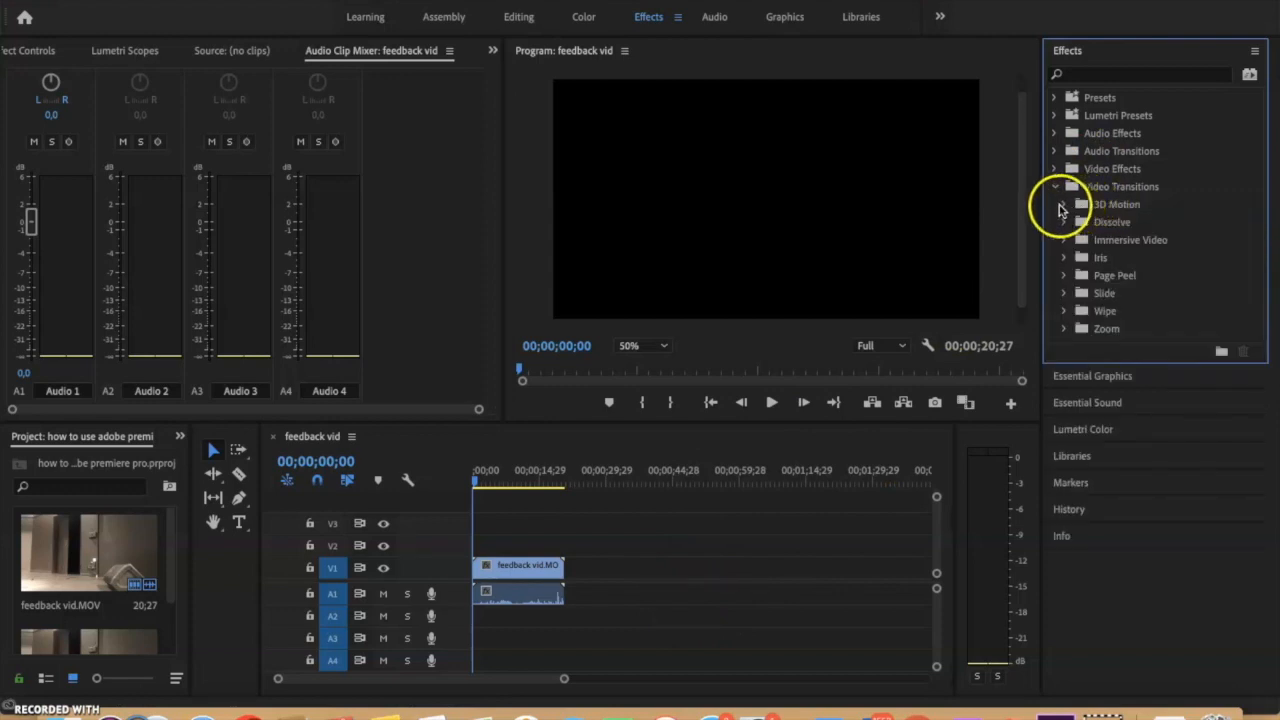
{"action": "left_click", "coordinate": [1062, 205]}
{"action": "left_click", "coordinate": [1062, 205]}
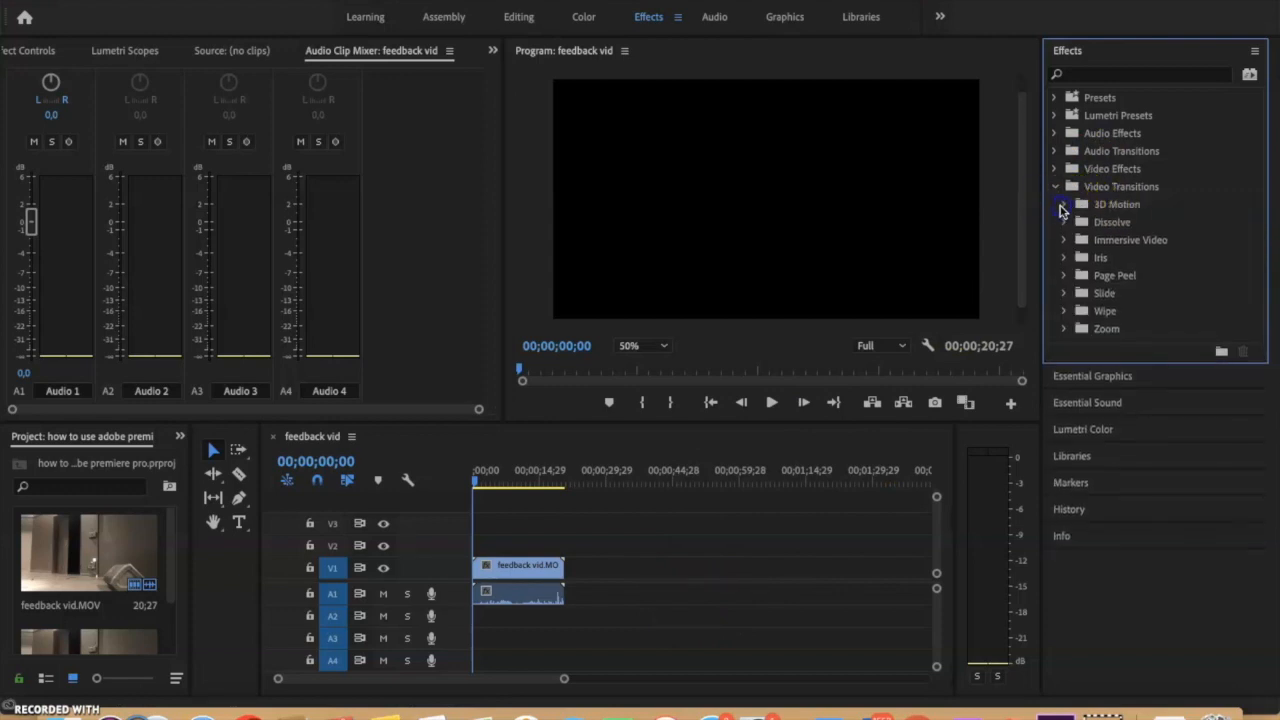
{"action": "left_click", "coordinate": [1064, 222]}
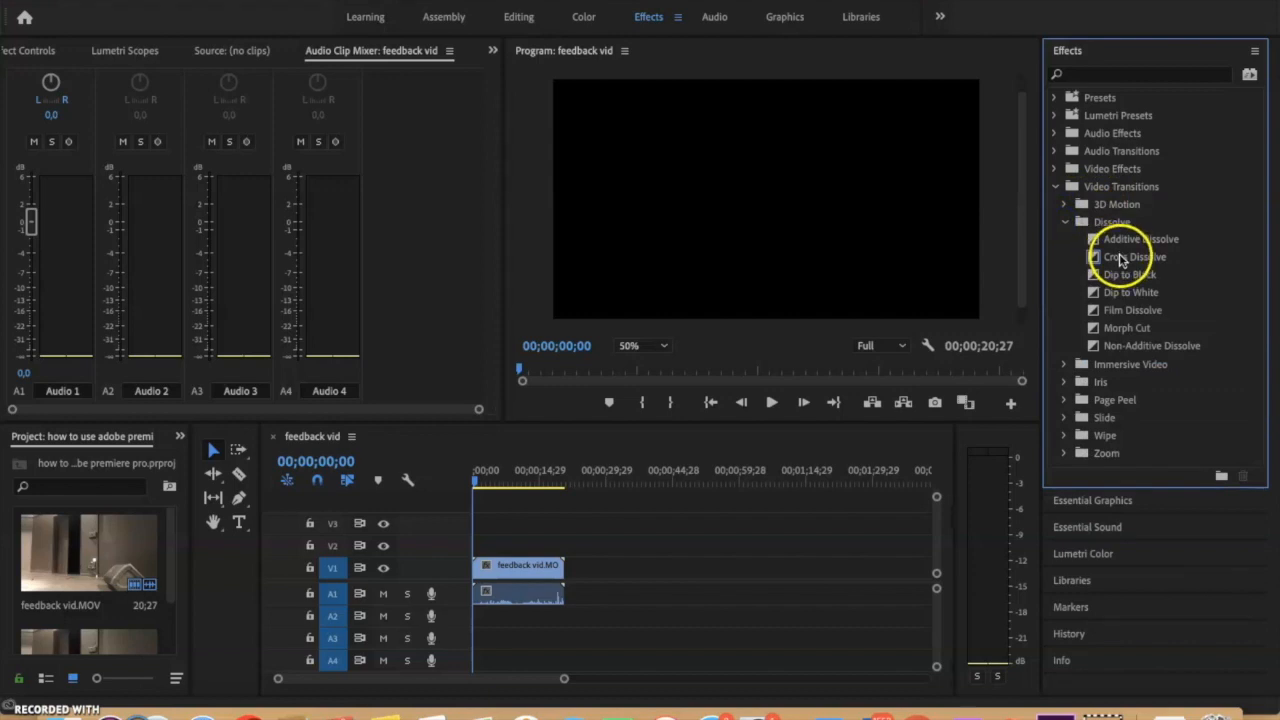
{"action": "left_click", "coordinate": [1146, 277]}
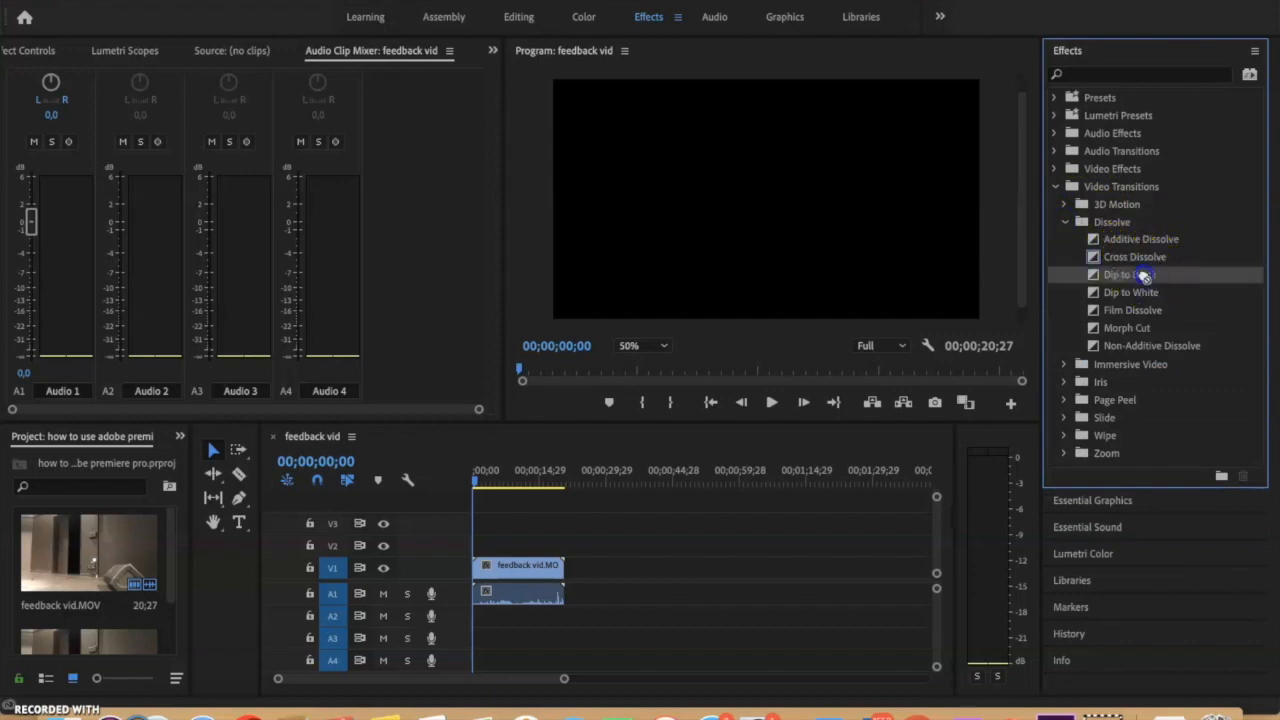
{"action": "left_click_drag", "start_coordinate": [770, 427], "coordinate": [672, 497]}
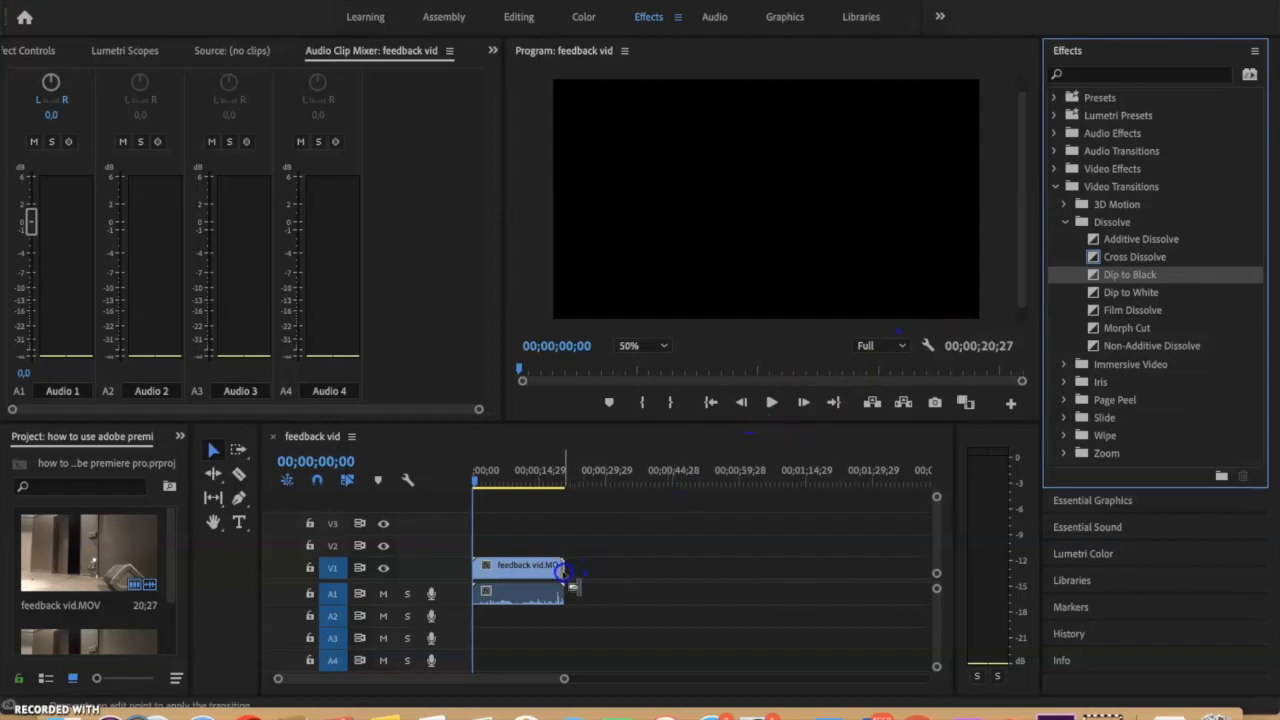
{"action": "left_click_drag", "start_coordinate": [561, 568], "coordinate": [561, 568]}
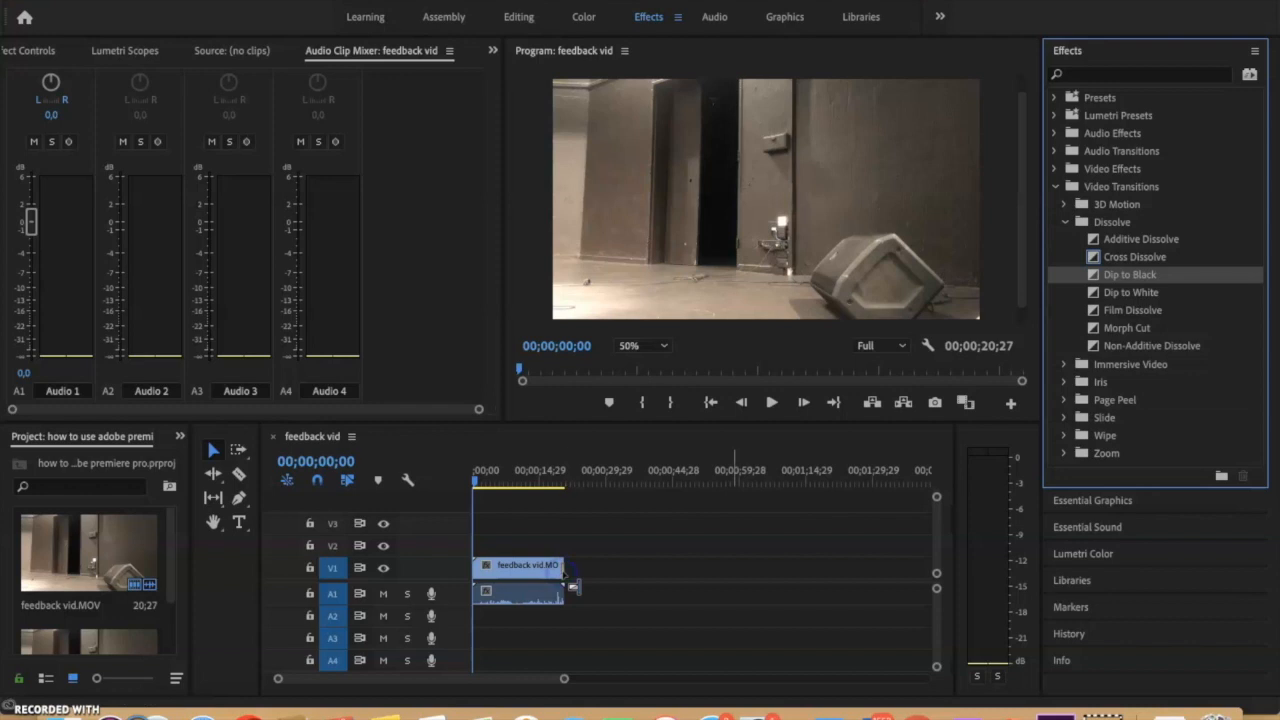
Play the sequence from about 18 seconds to its end to preview the Dip to Black transition.
{"action": "left_click_drag", "start_coordinate": [476, 485], "coordinate": [560, 486]}
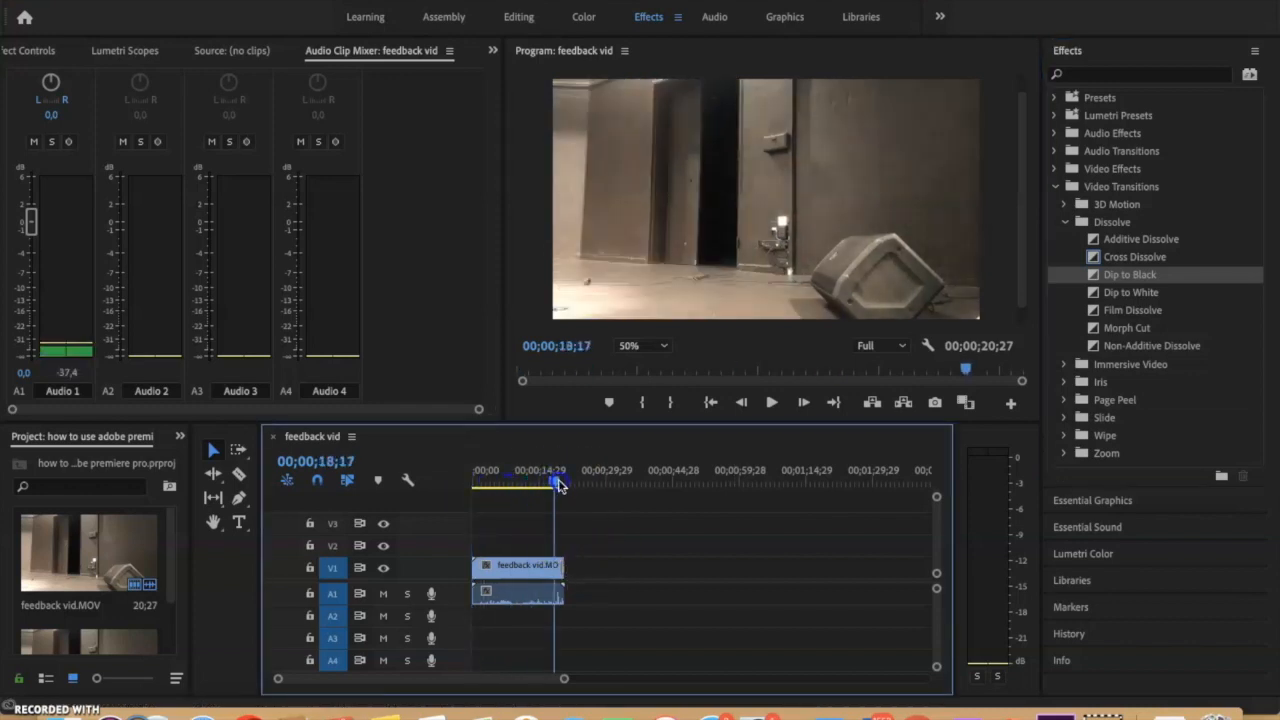
{"action": "left_click", "coordinate": [772, 402]}
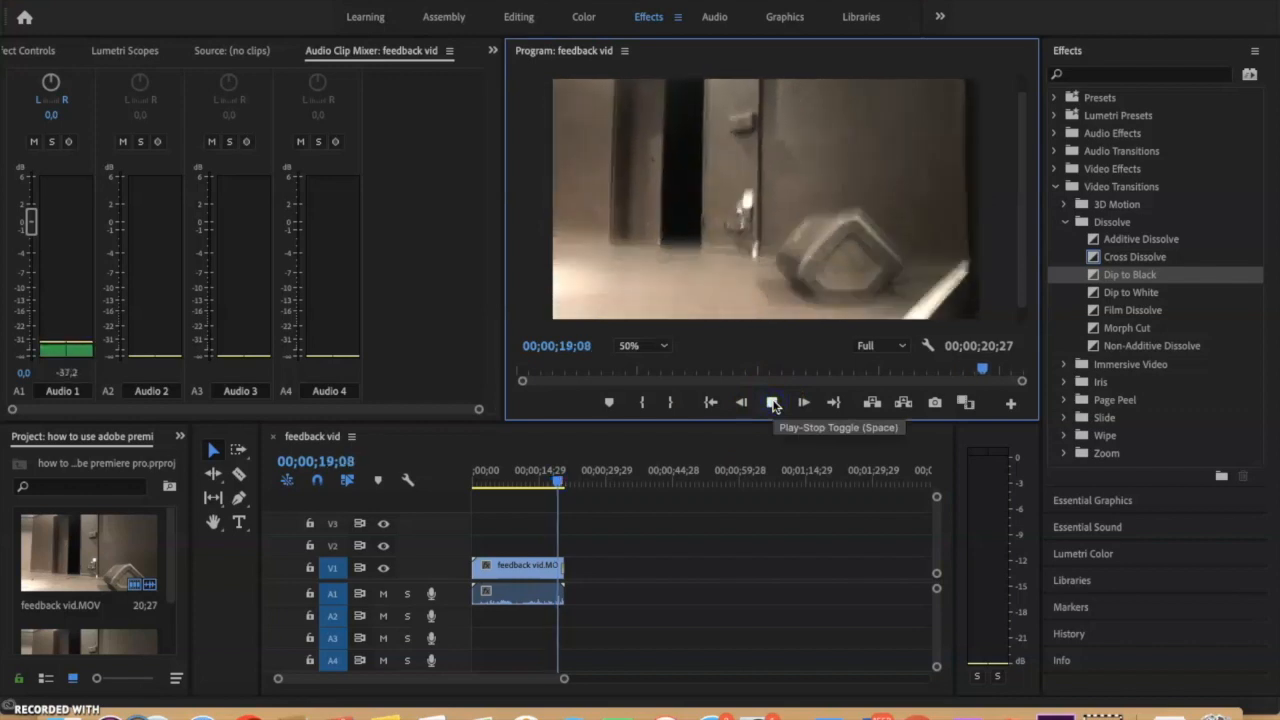
{"action": "left_click", "coordinate": [772, 402]}
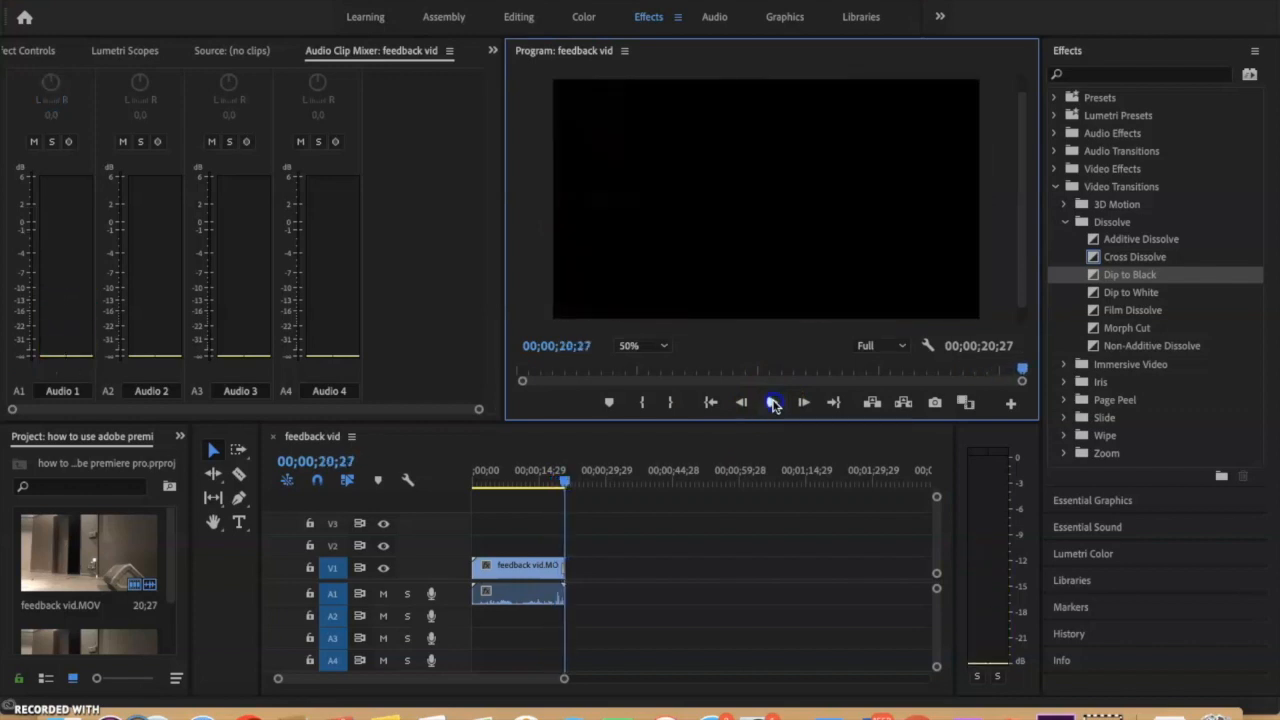
{"action": "left_click", "coordinate": [772, 402]}
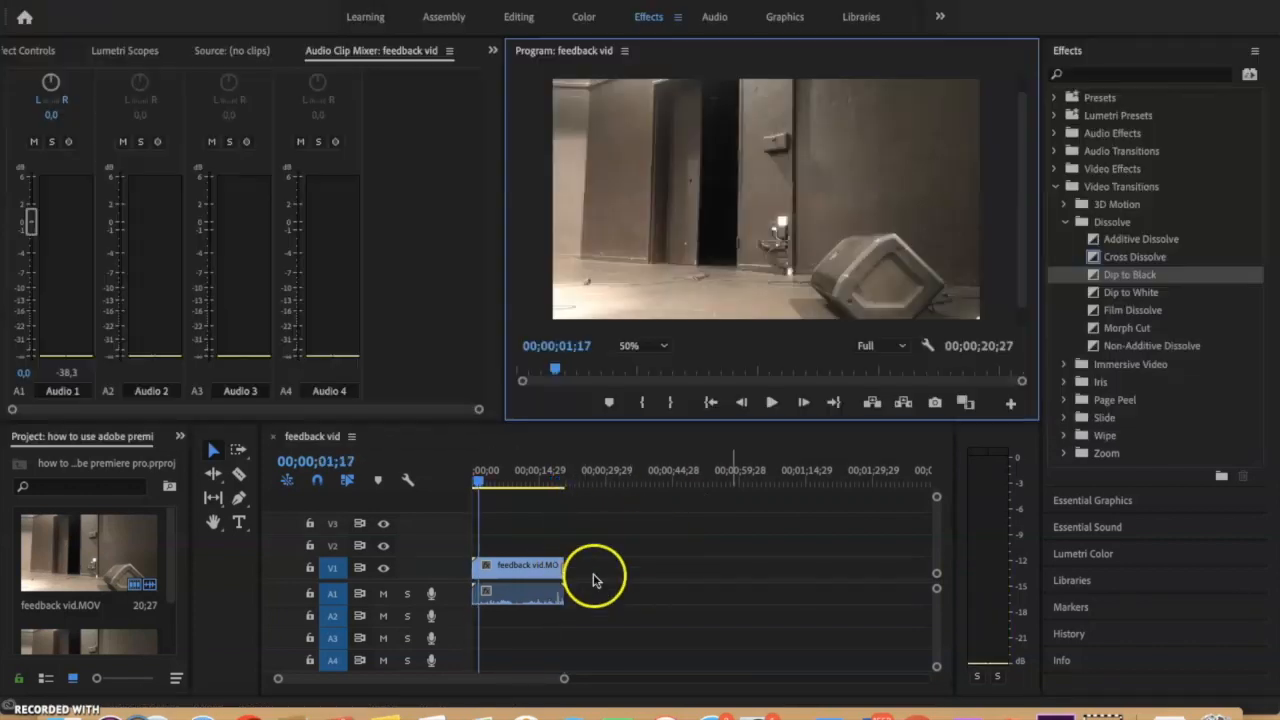
Extend the start of the Dip to Black transition earlier on the clip, making it about 00;00;08;14 long.
{"action": "scroll", "coordinate": [594, 580], "scroll_direction": "up", "scroll_amount": 3}
{"action": "scroll", "coordinate": [593, 578], "scroll_direction": "up", "scroll_amount": 3}
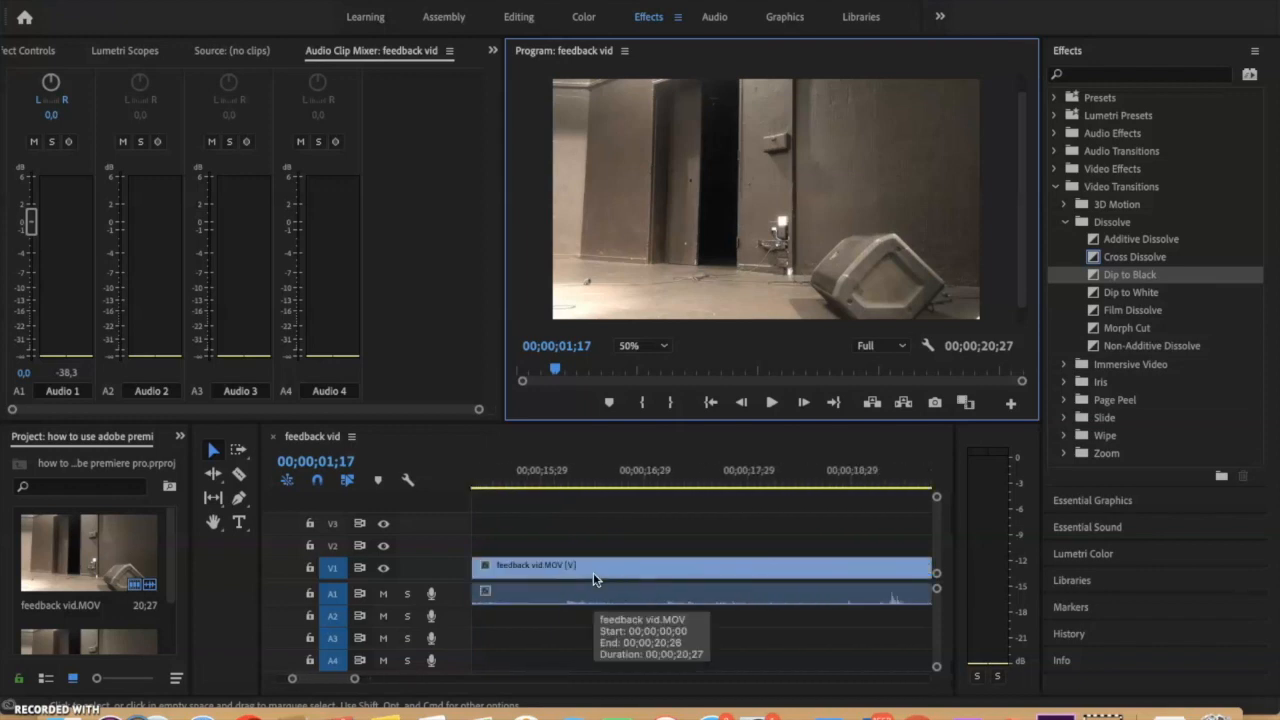
{"action": "scroll", "coordinate": [593, 575], "scroll_direction": "down", "scroll_amount": 2}
{"action": "left_click_drag", "start_coordinate": [666, 563], "coordinate": [530, 568]}
{"action": "scroll", "coordinate": [535, 570], "scroll_direction": "down", "scroll_amount": 3}
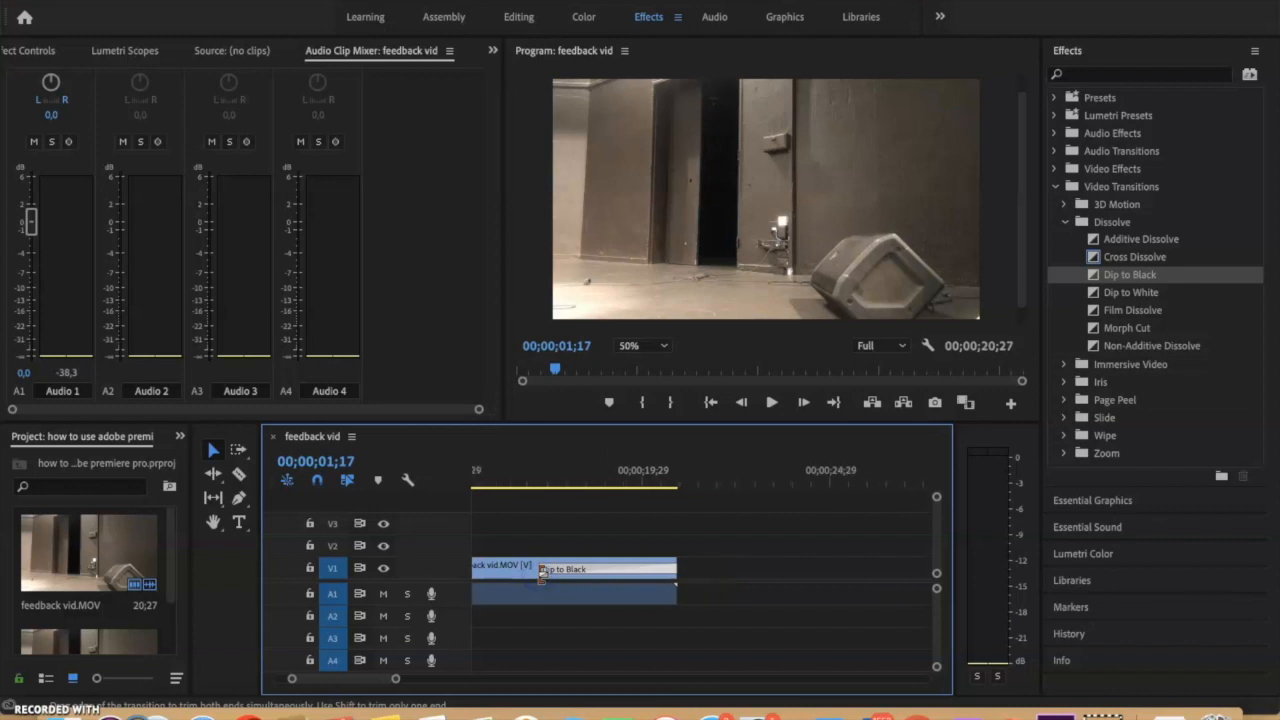
{"action": "scroll", "coordinate": [541, 571], "scroll_direction": "up", "scroll_amount": 3}
{"action": "left_click_drag", "start_coordinate": [649, 566], "coordinate": [627, 568]}
{"action": "scroll", "coordinate": [610, 568], "scroll_direction": "down", "scroll_amount": 2}
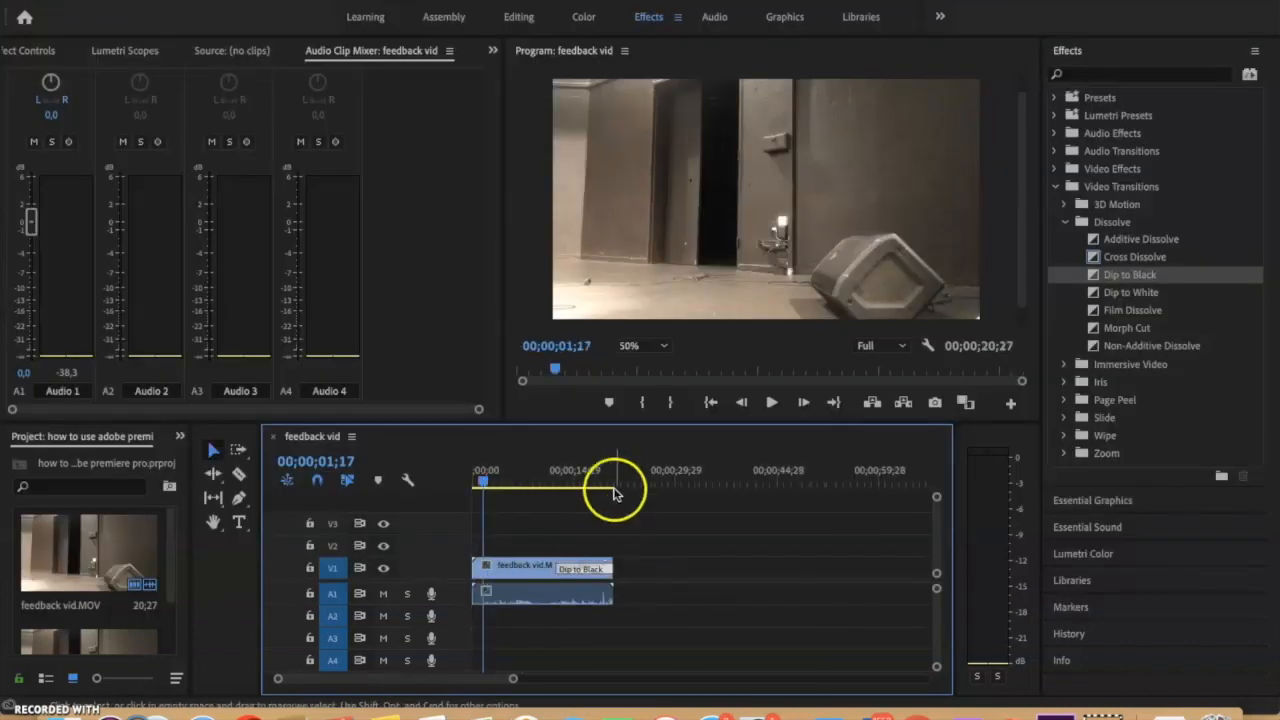
Play the sequence into the lengthened Dip to Black transition, stopping at about 18 seconds.
{"action": "left_click_drag", "start_coordinate": [518, 488], "coordinate": [544, 488]}
{"action": "left_click", "coordinate": [771, 403]}
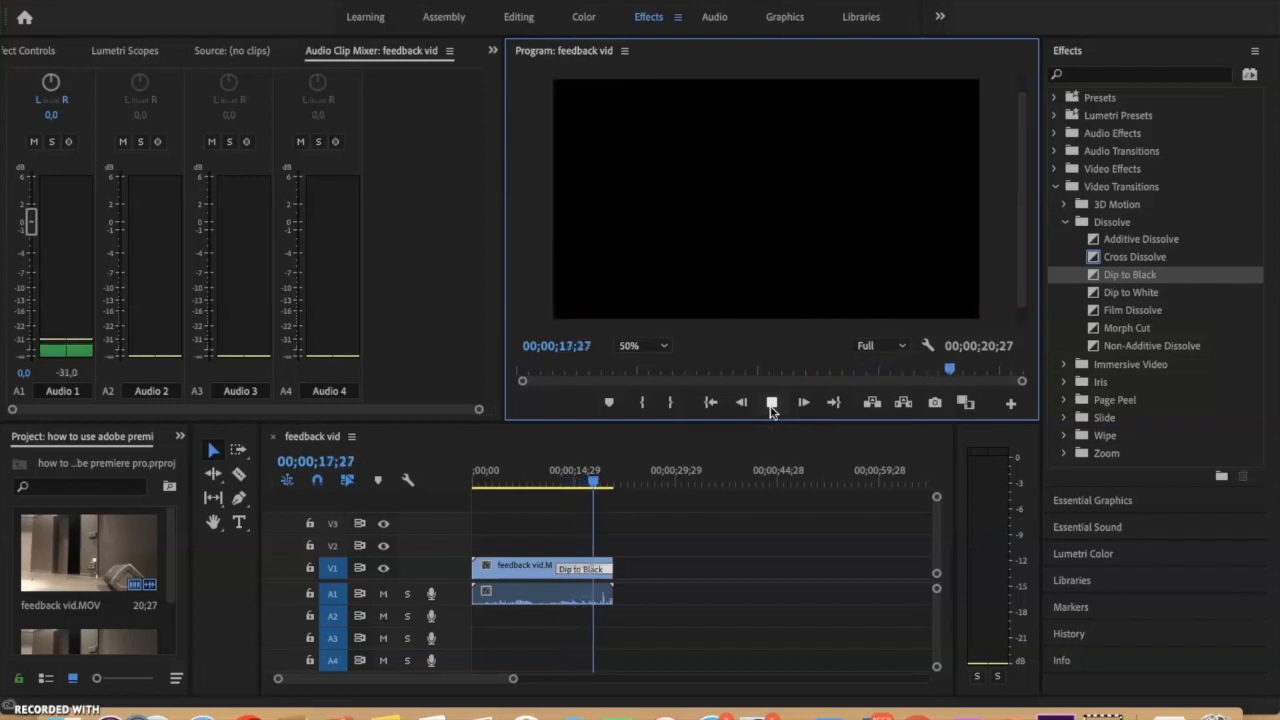
{"action": "left_click", "coordinate": [771, 404]}
{"action": "key", "text": "minus"}
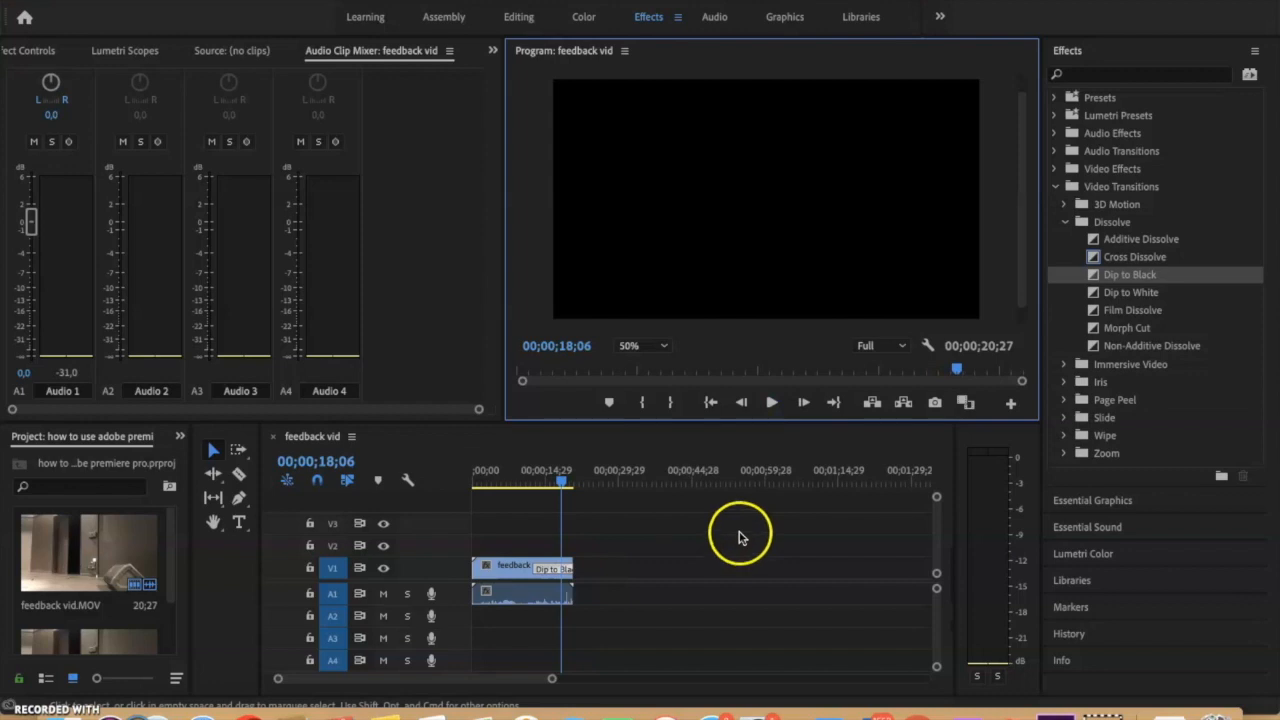
Shorten the Dip to Black transition at the clip's end by entering a smaller transition duration.
{"action": "left_click", "coordinate": [1128, 292]}
{"action": "left_click", "coordinate": [1134, 312]}
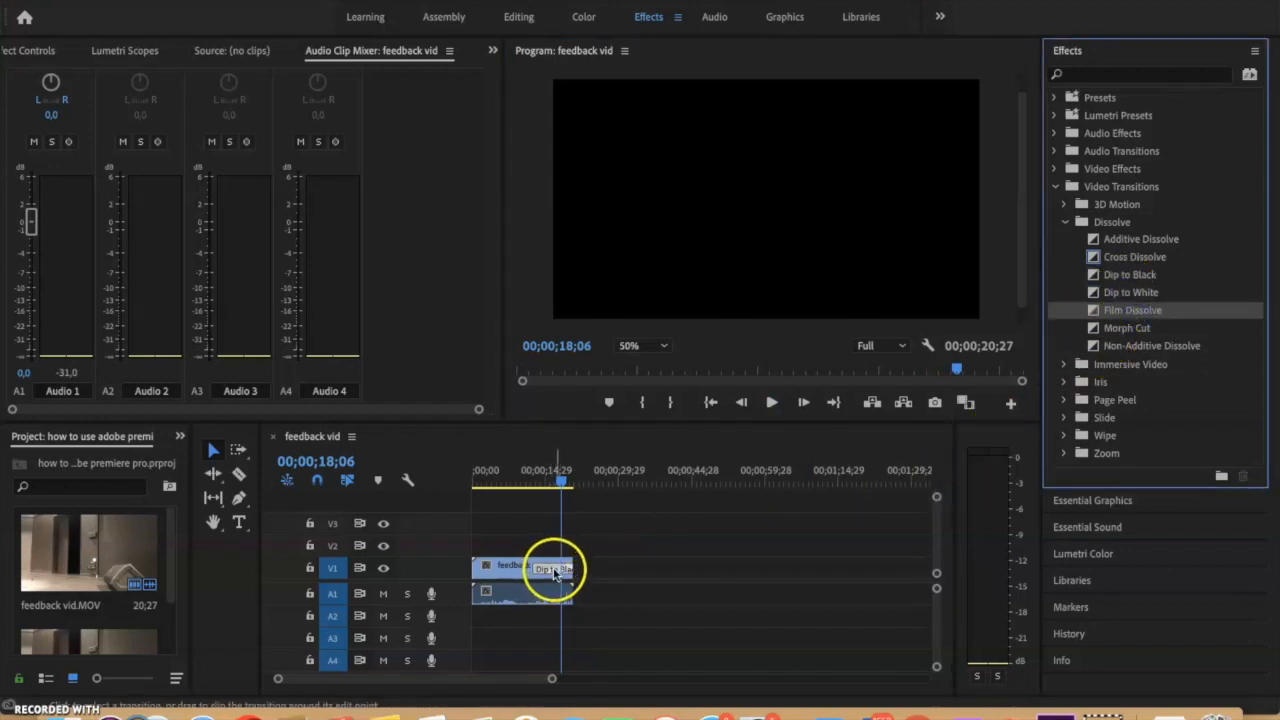
{"action": "key", "text": "equal"}
{"action": "double_click", "coordinate": [570, 568]}
{"action": "left_click", "coordinate": [711, 373]}
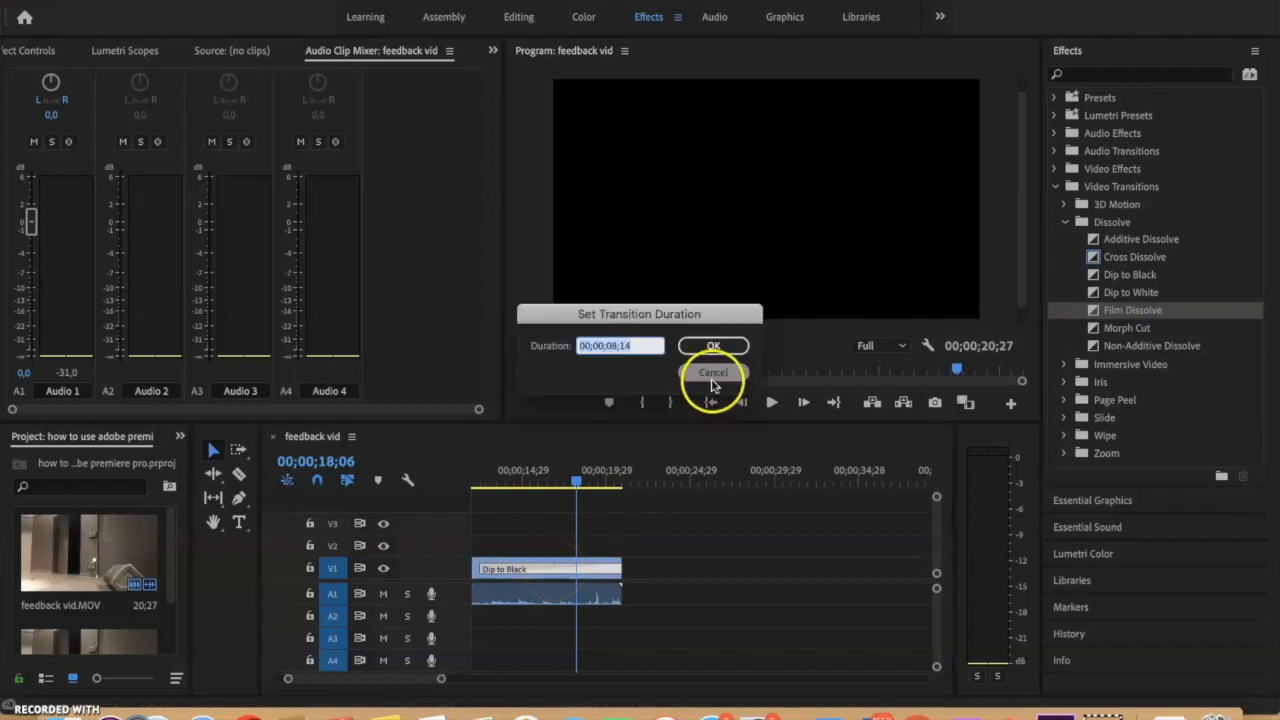
{"action": "double_click", "coordinate": [565, 570]}
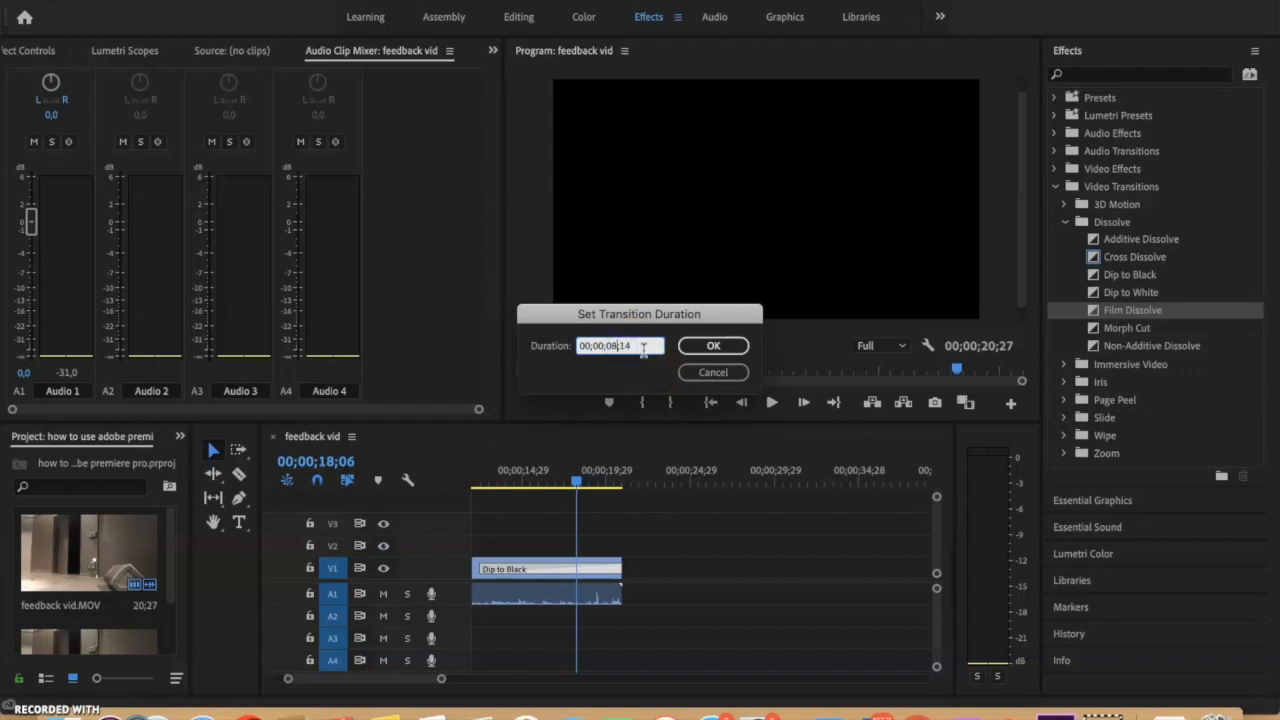
{"action": "left_click", "coordinate": [713, 346]}
Play the sequence from about 13 seconds to preview the shortened fade, stopping just before the end.
{"action": "left_click_drag", "start_coordinate": [577, 485], "coordinate": [494, 493]}
{"action": "key", "text": "minus"}
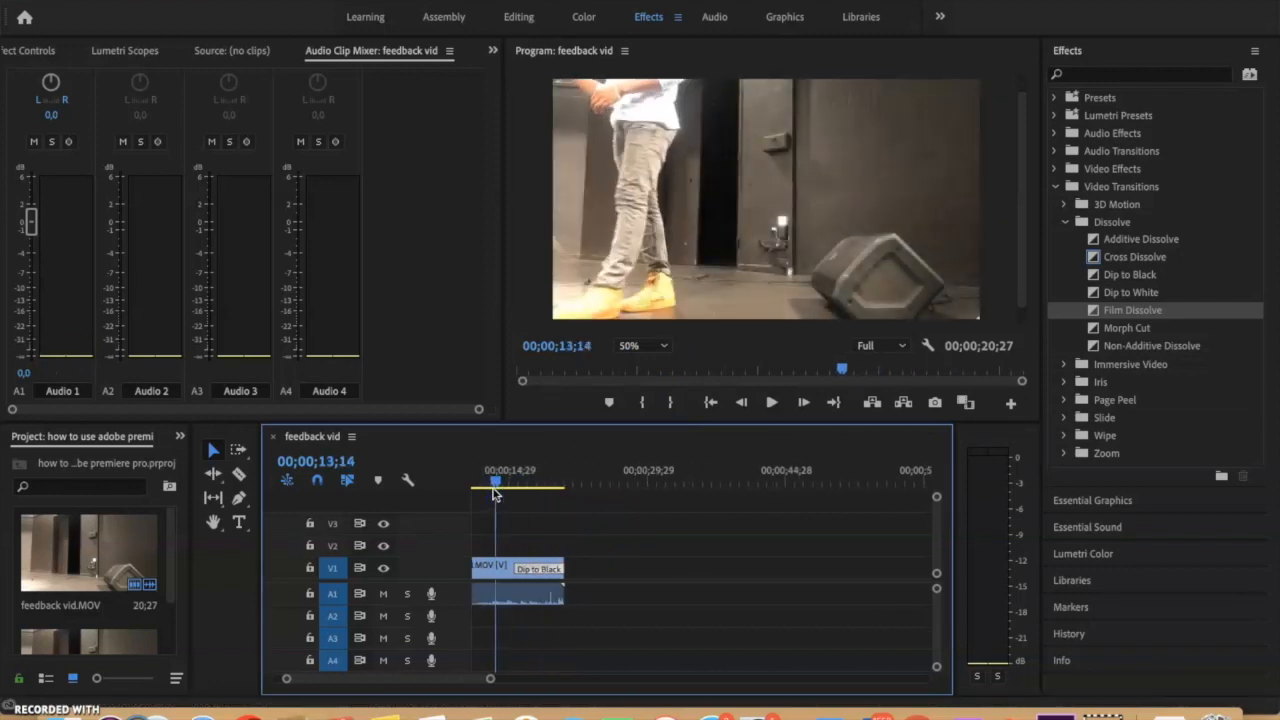
{"action": "left_click", "coordinate": [772, 402]}
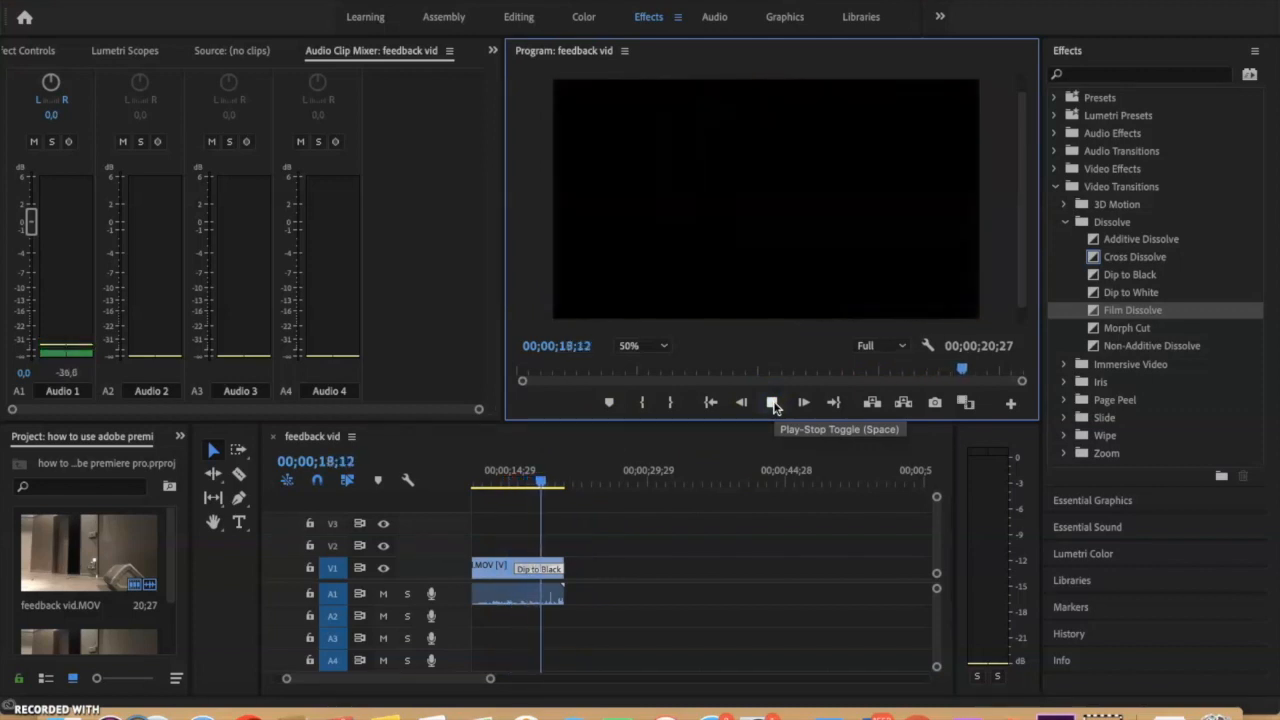
{"action": "left_click", "coordinate": [773, 404]}
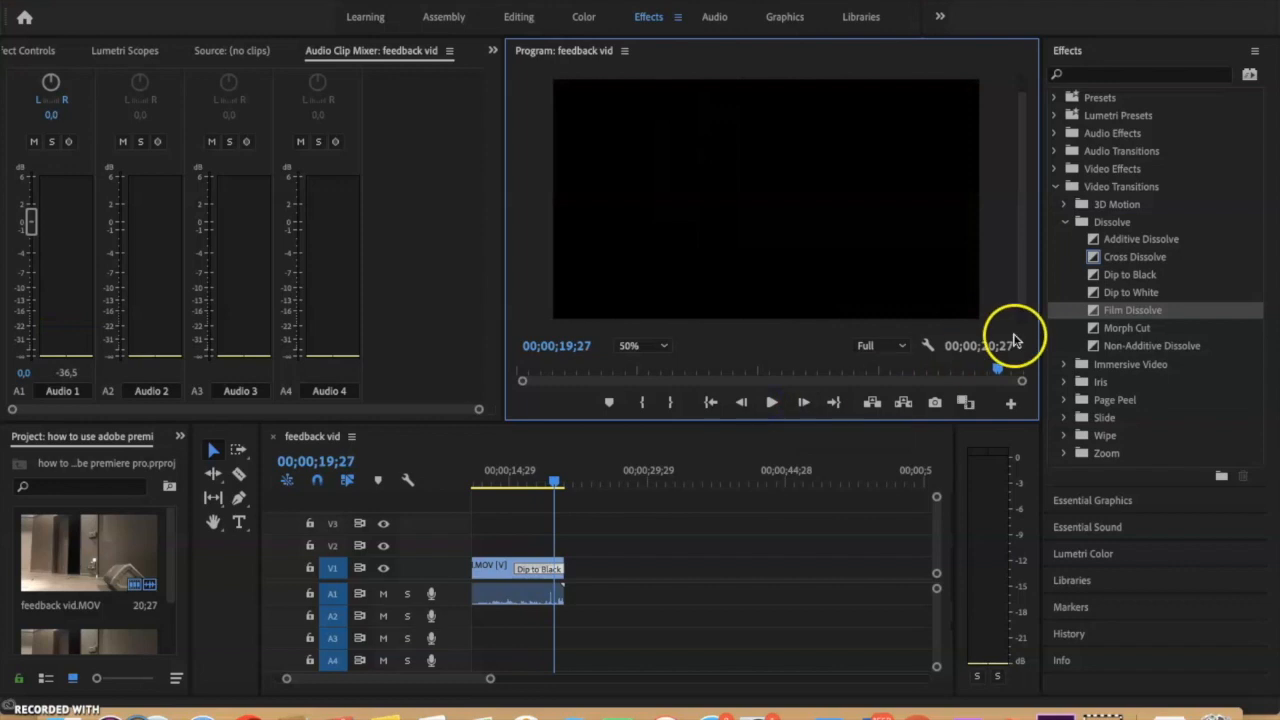
{"action": "left_click", "coordinate": [836, 518]}
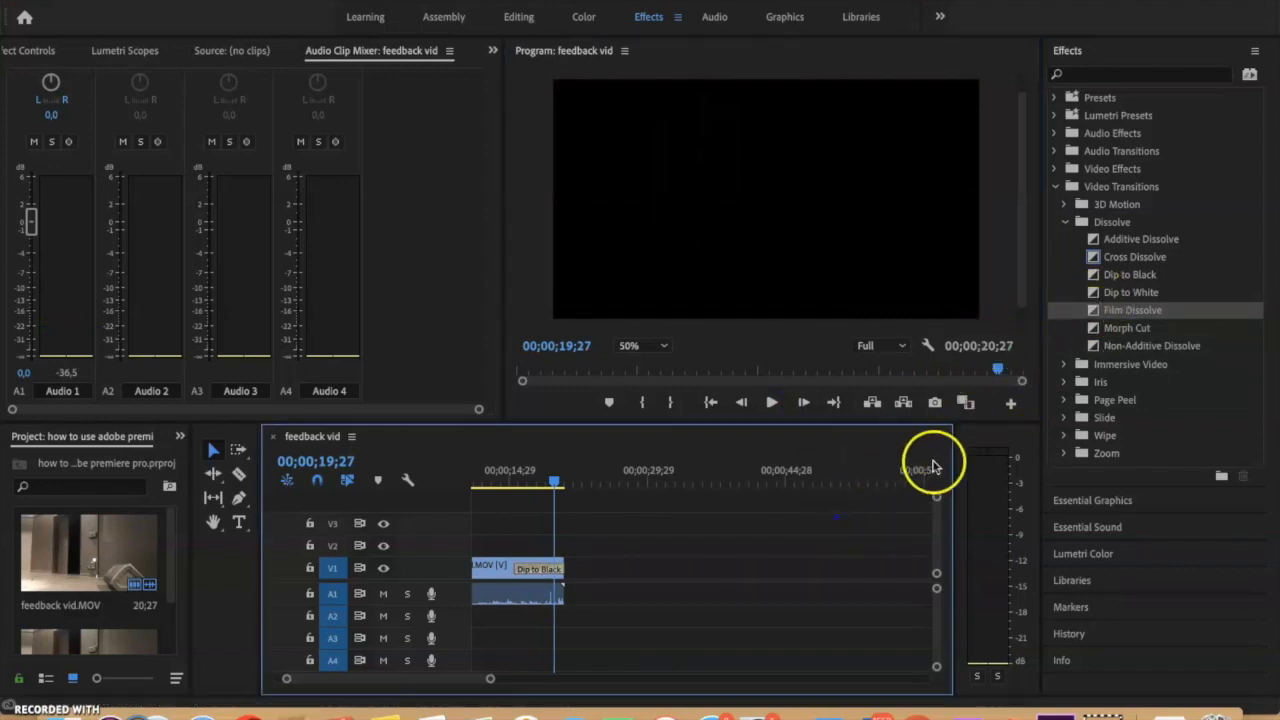
Replace the Dip to Black transition at the end of the feedback vid clip with Film Dissolve.
{"action": "scroll", "coordinate": [545, 578], "scroll_direction": "up", "scroll_amount": 2}
{"action": "left_click", "coordinate": [550, 570]}
{"action": "key", "text": "Delete"}
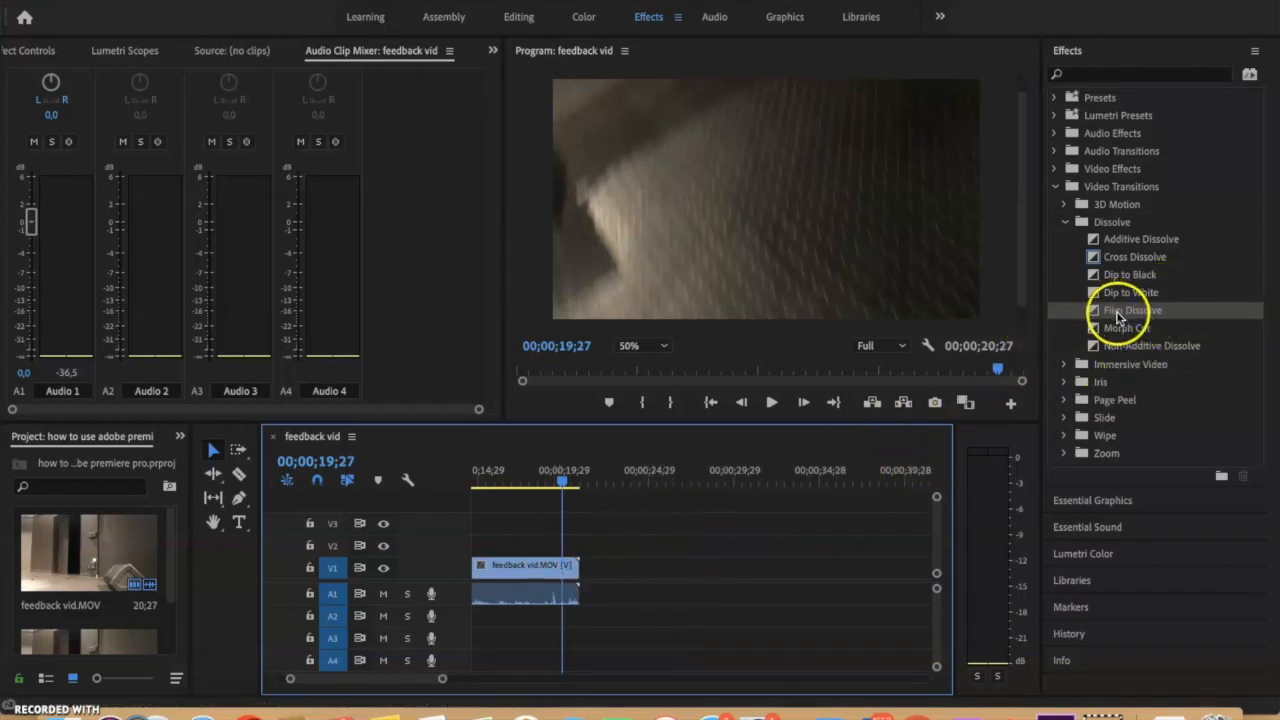
{"action": "left_click_drag", "start_coordinate": [1119, 316], "coordinate": [568, 569]}
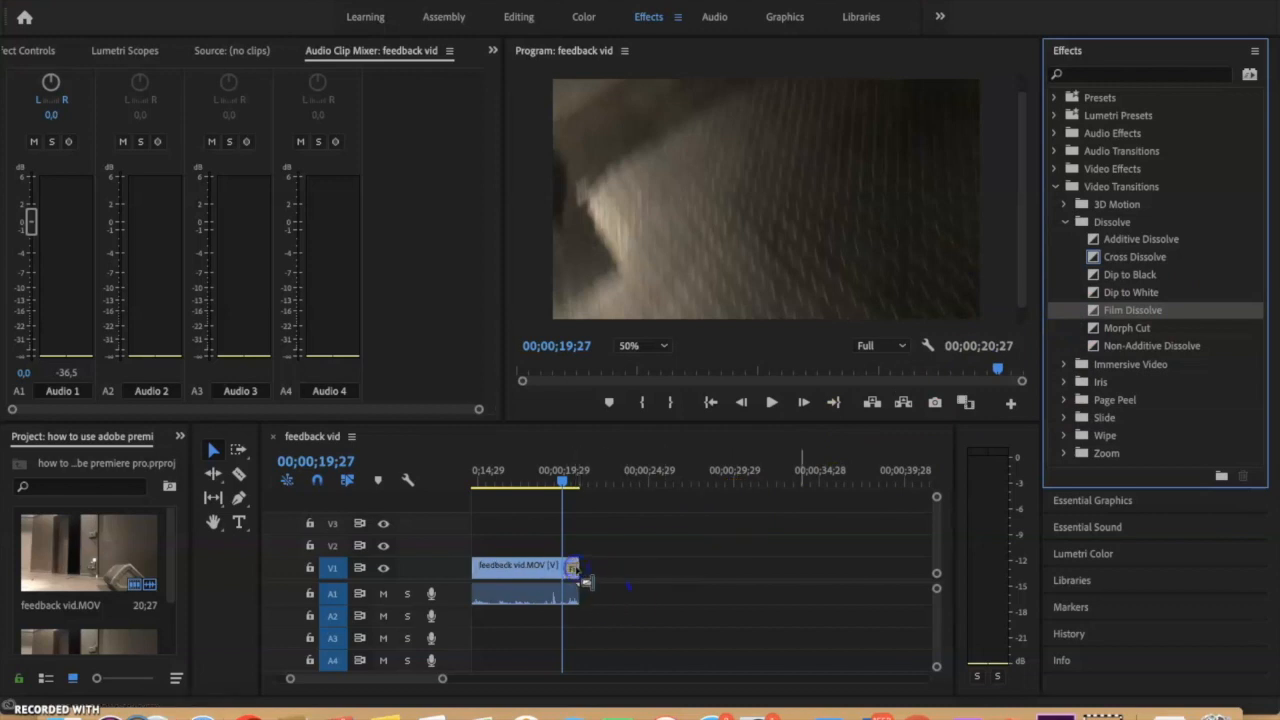
Lengthen the Film Dissolve at the end of the feedback vid clip and play the sequence through the transition to its end.
{"action": "left_click_drag", "start_coordinate": [570, 573], "coordinate": [571, 569]}
{"action": "double_click", "coordinate": [572, 568]}
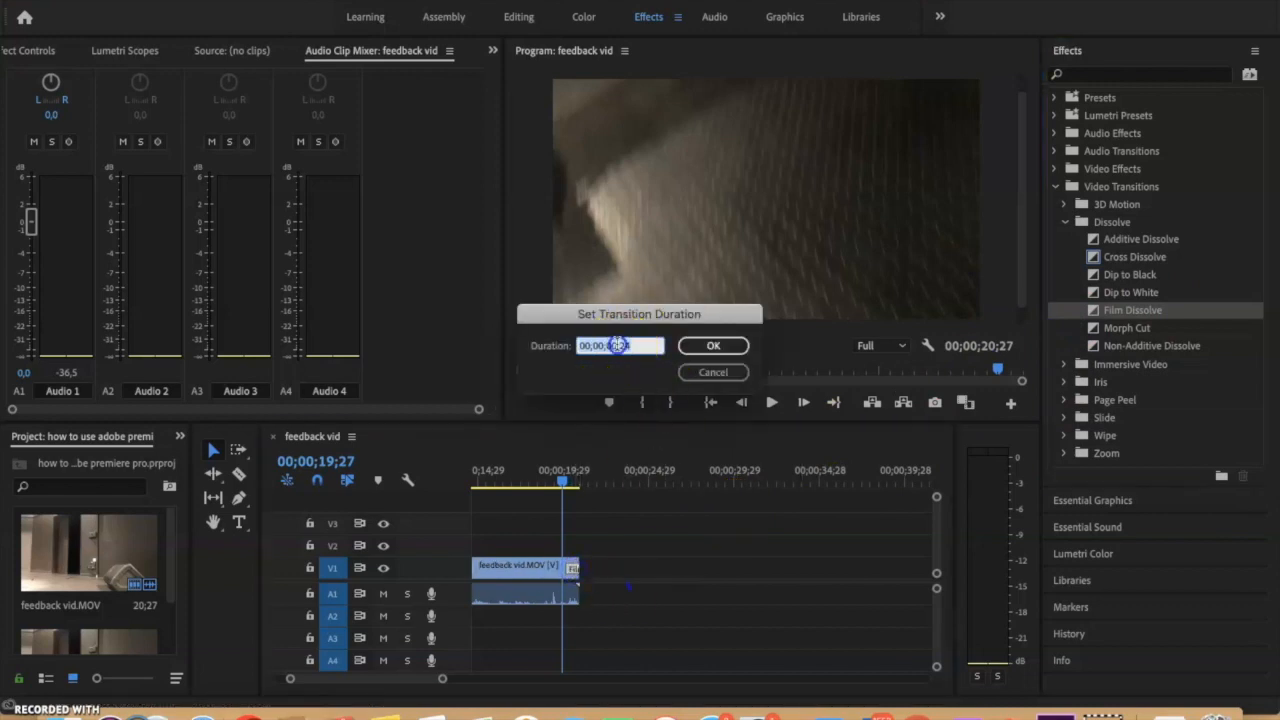
{"action": "left_click", "coordinate": [682, 350]}
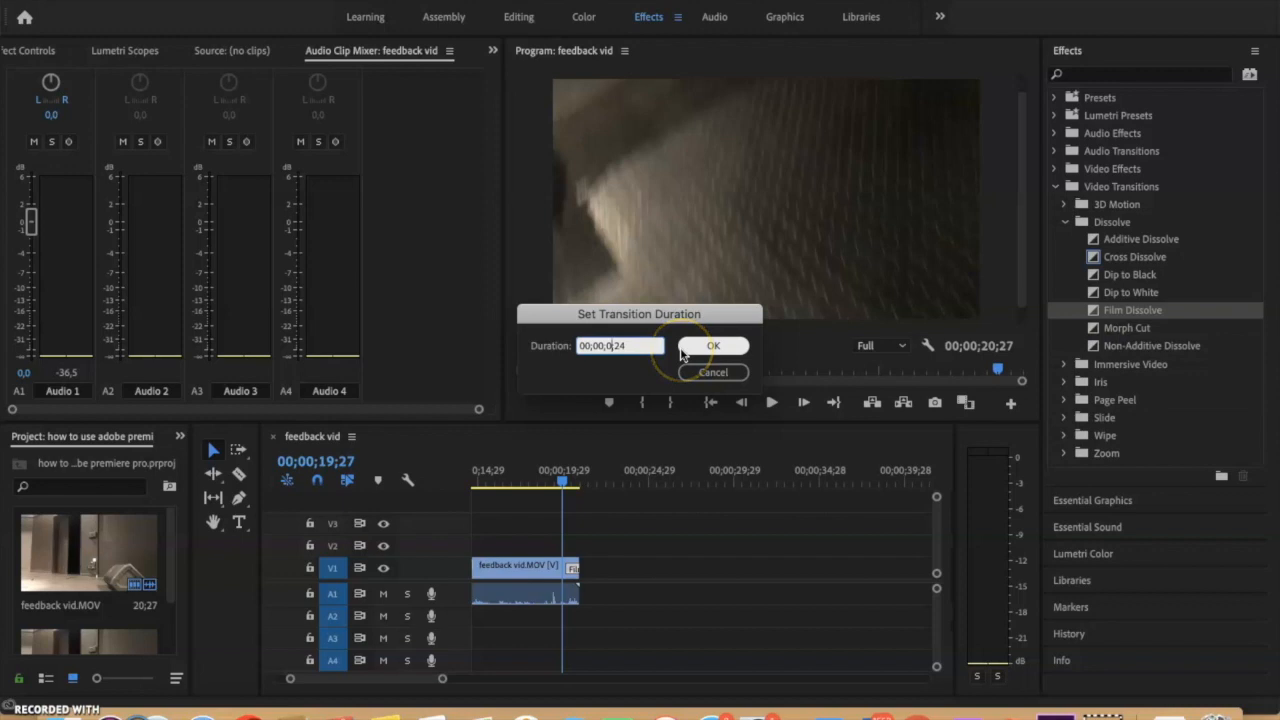
{"action": "left_click", "coordinate": [713, 346]}
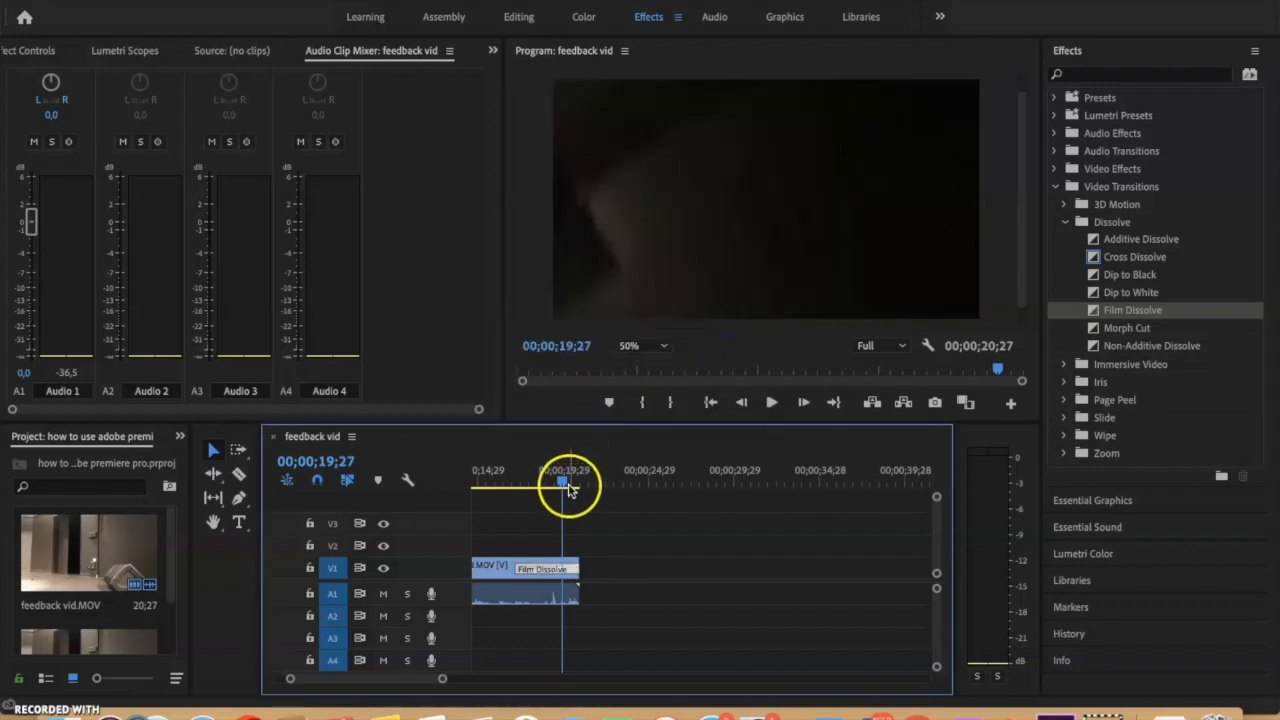
{"action": "left_click_drag", "start_coordinate": [563, 481], "coordinate": [516, 484]}
{"action": "left_click", "coordinate": [770, 401]}
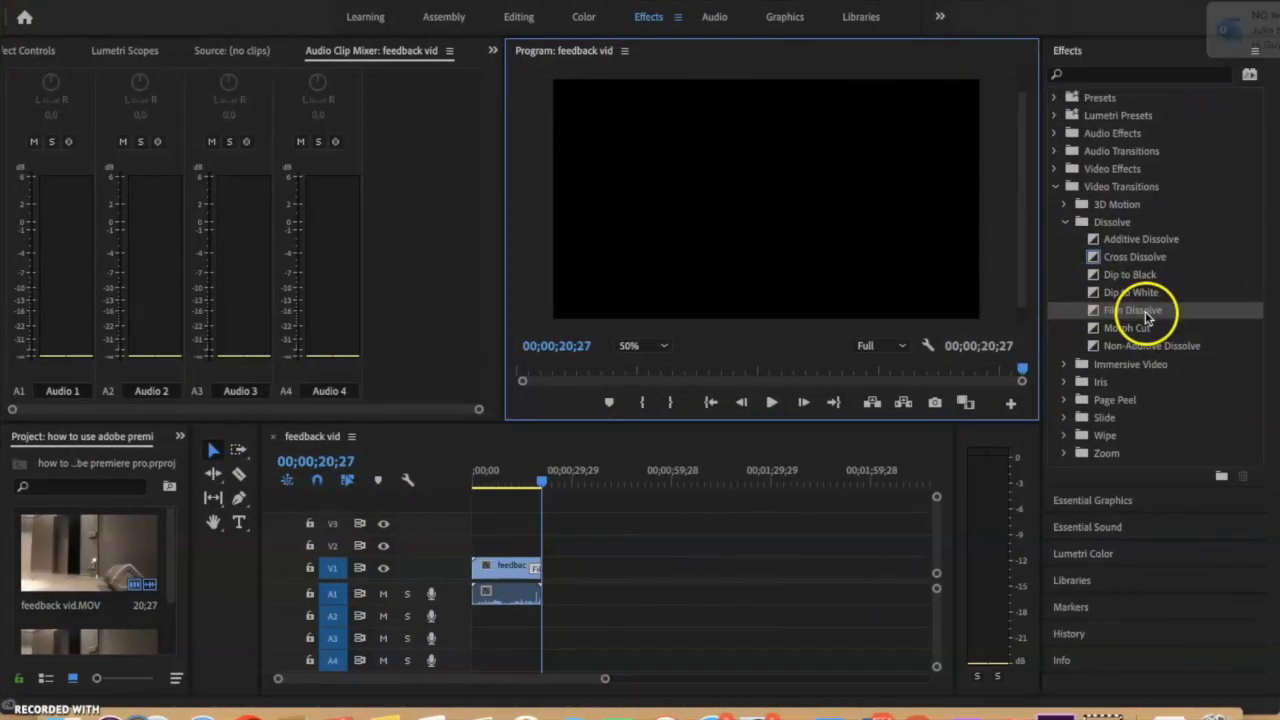
Remove the Film Dissolve from the clip's end, apply Dip to White at the start of its video, and return the playhead to 00;00;00;00.
{"action": "left_click_drag", "start_coordinate": [1172, 306], "coordinate": [529, 571]}
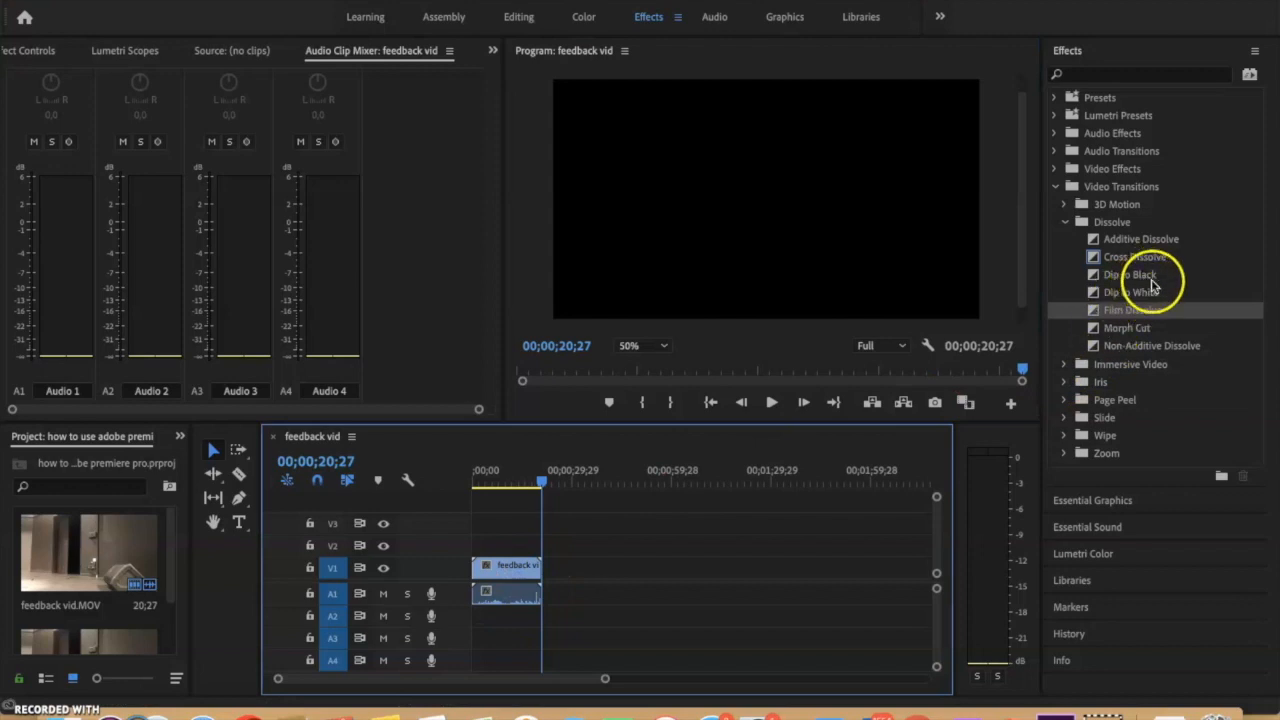
{"action": "left_click_drag", "start_coordinate": [1150, 291], "coordinate": [570, 552]}
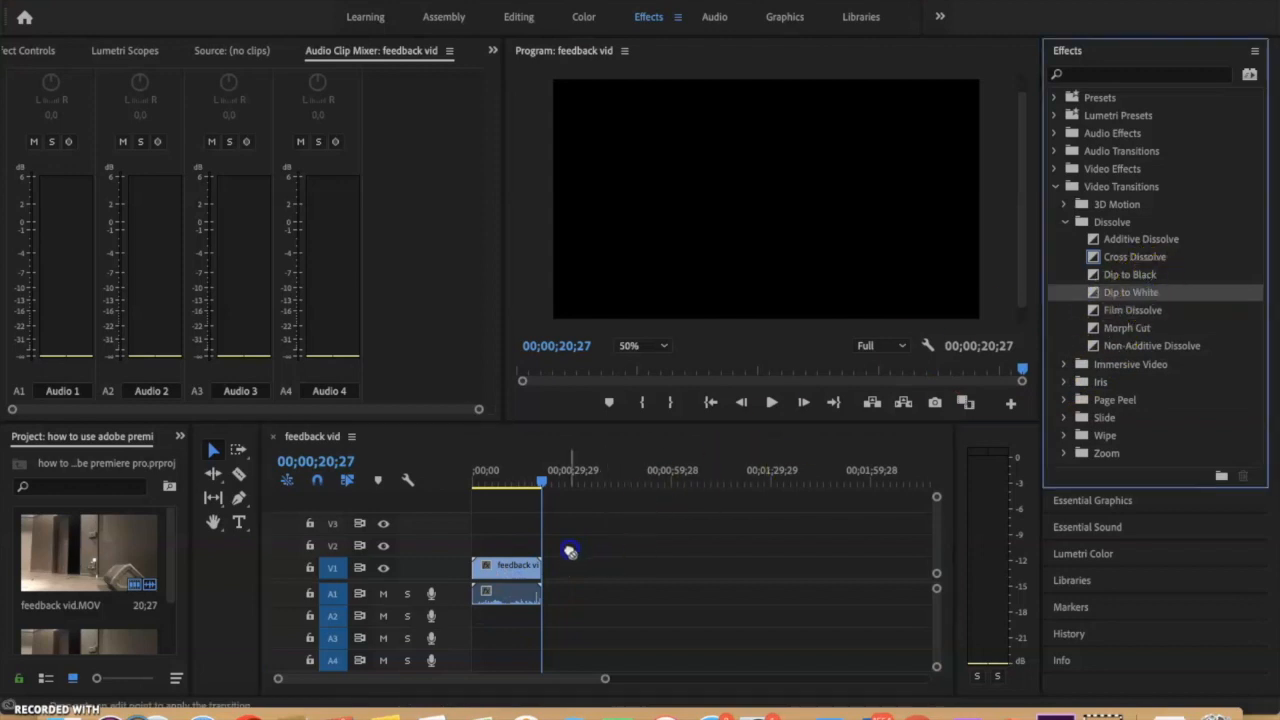
{"action": "left_click_drag", "start_coordinate": [473, 570], "coordinate": [475, 570]}
{"action": "scroll", "coordinate": [506, 570], "scroll_direction": "up", "scroll_amount": 5}
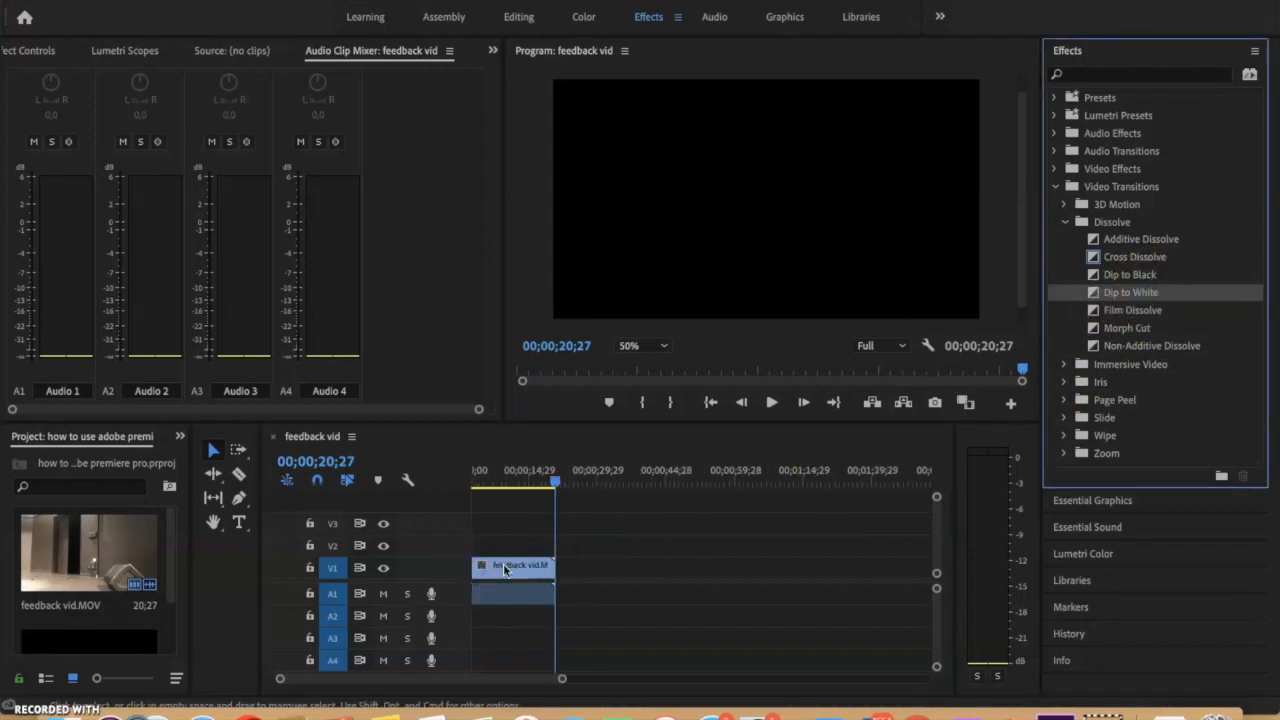
{"action": "left_click_drag", "start_coordinate": [720, 482], "coordinate": [429, 509]}
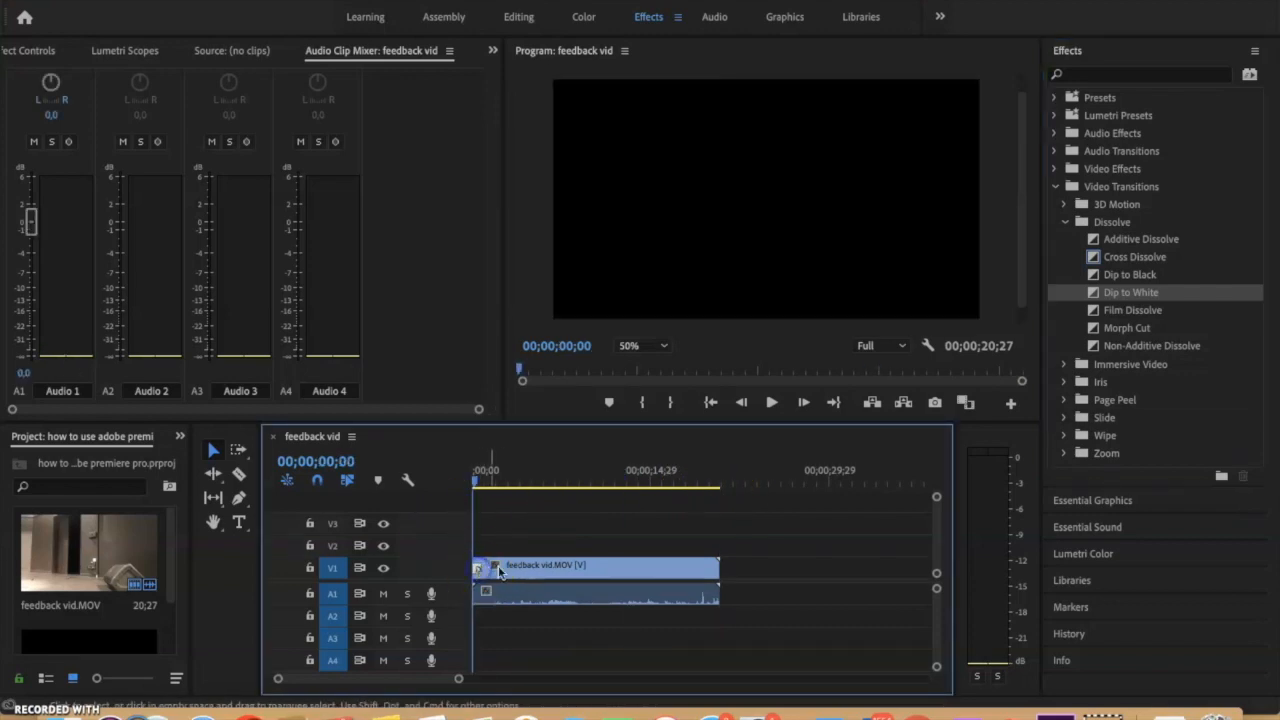
Set the duration of the Dip to White transition at the clip's start to 00;00;00;50.
{"action": "key", "text": "="}
{"action": "key", "text": "="}
{"action": "key", "text": "="}
{"action": "key", "text": "="}
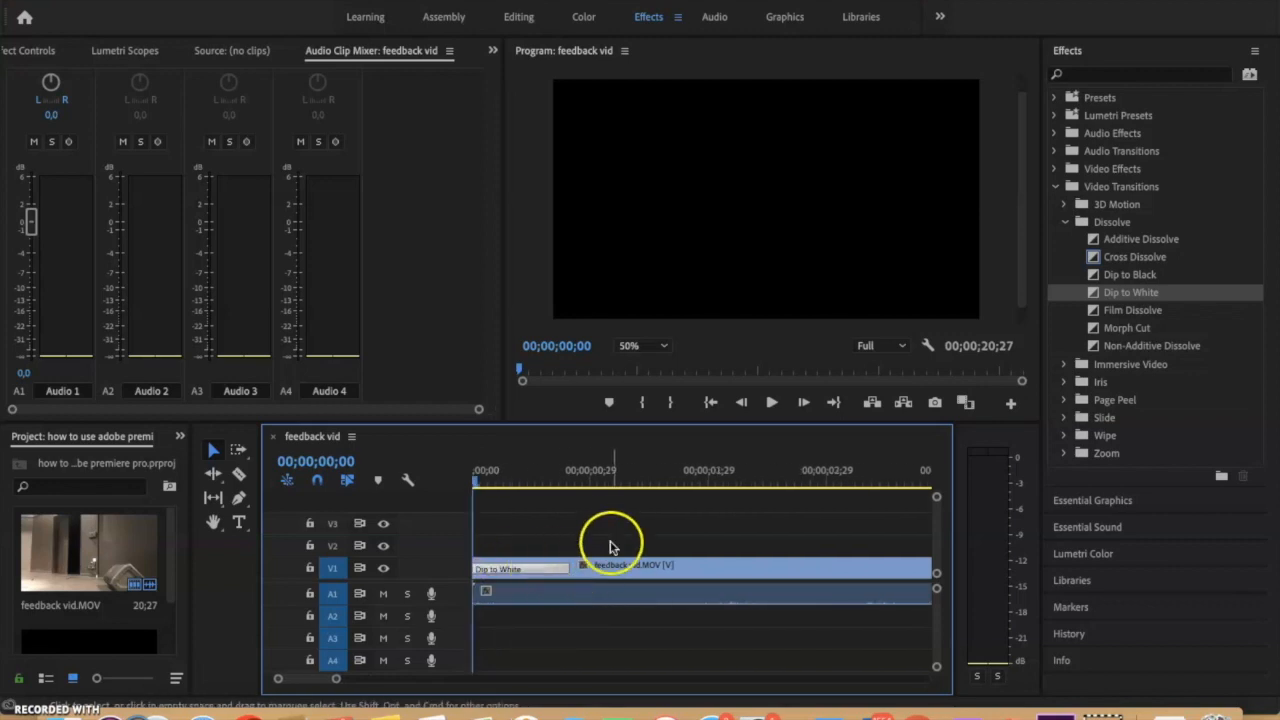
{"action": "double_click", "coordinate": [545, 570]}
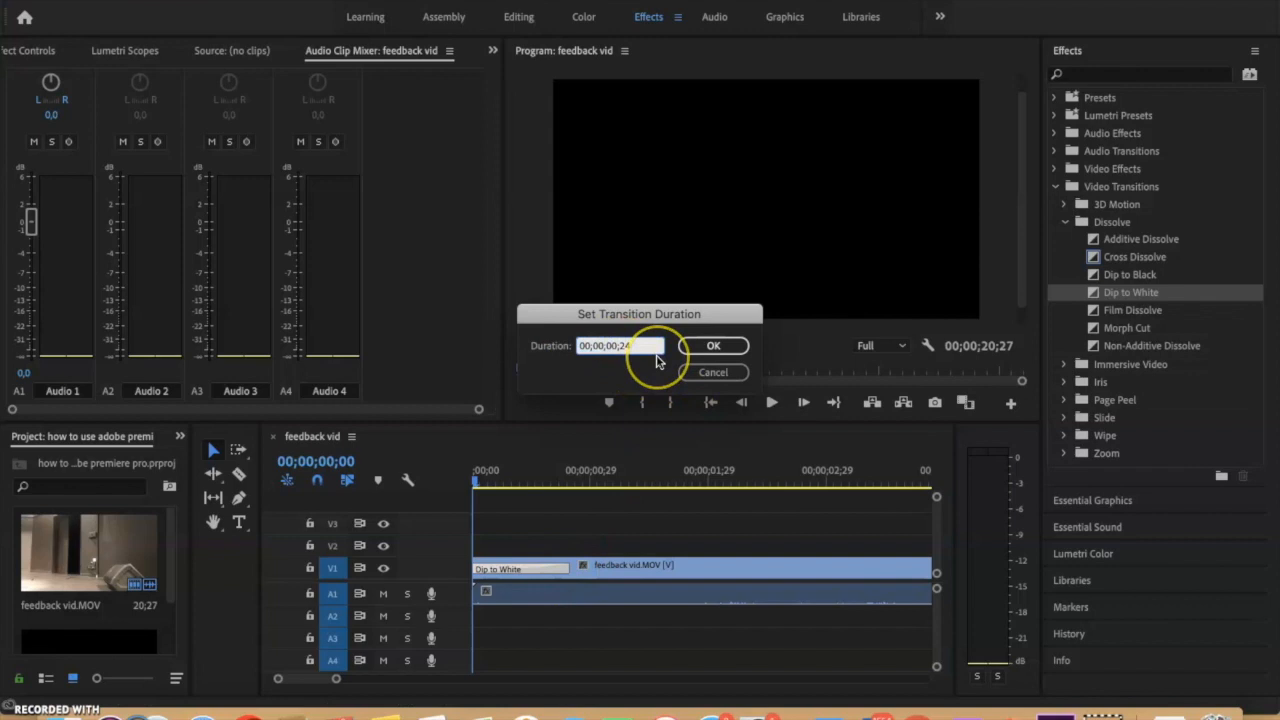
{"action": "left_click", "coordinate": [708, 346]}
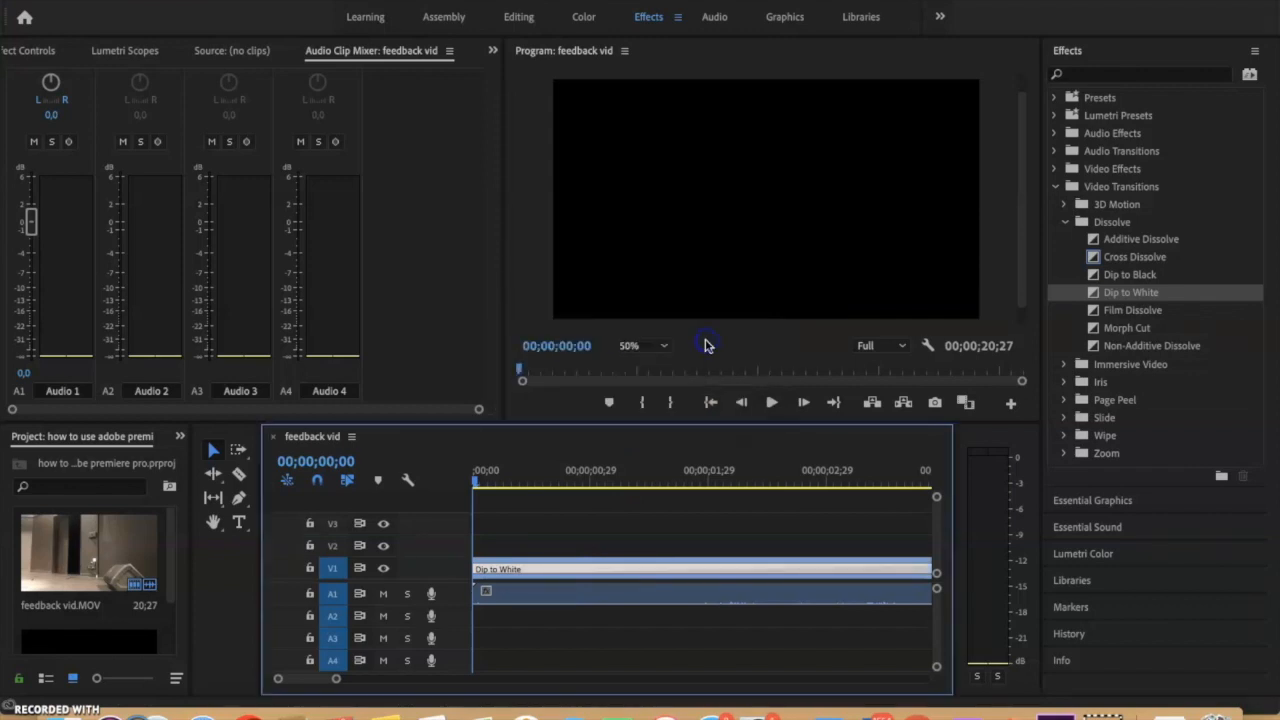
{"action": "double_click", "coordinate": [488, 570]}
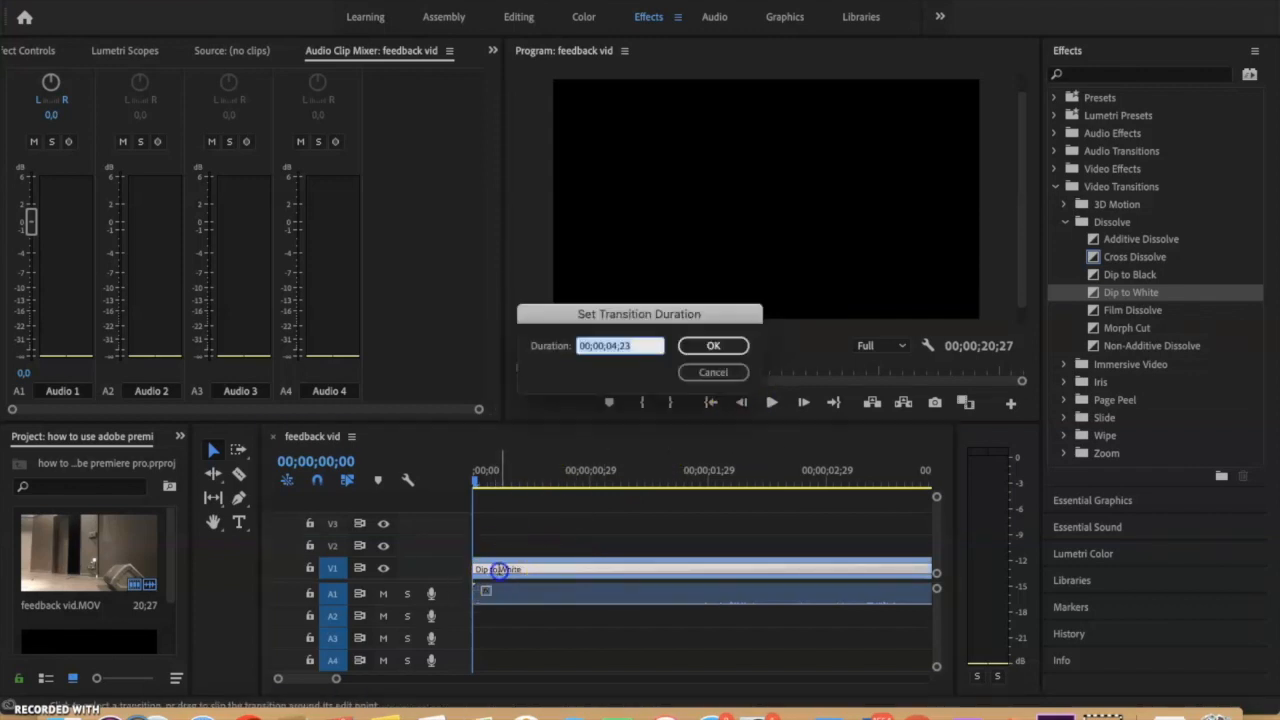
{"action": "left_click", "coordinate": [632, 346]}
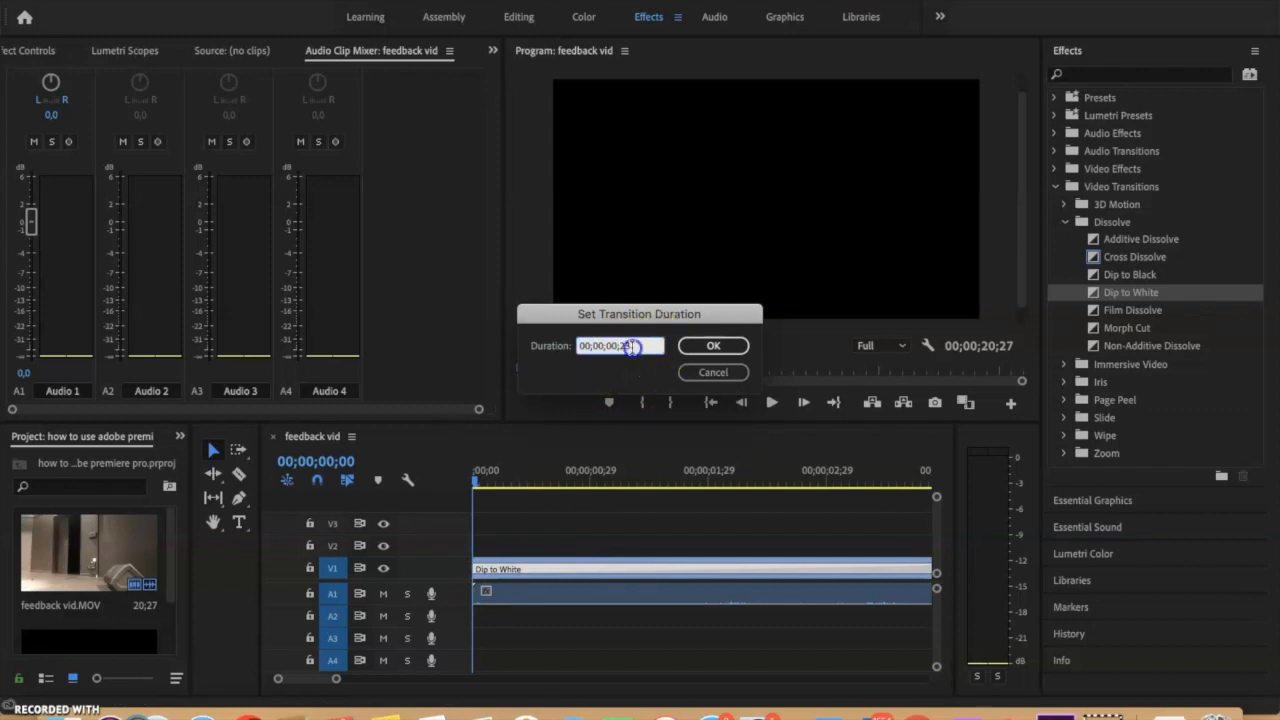
{"action": "left_click", "coordinate": [702, 346]}
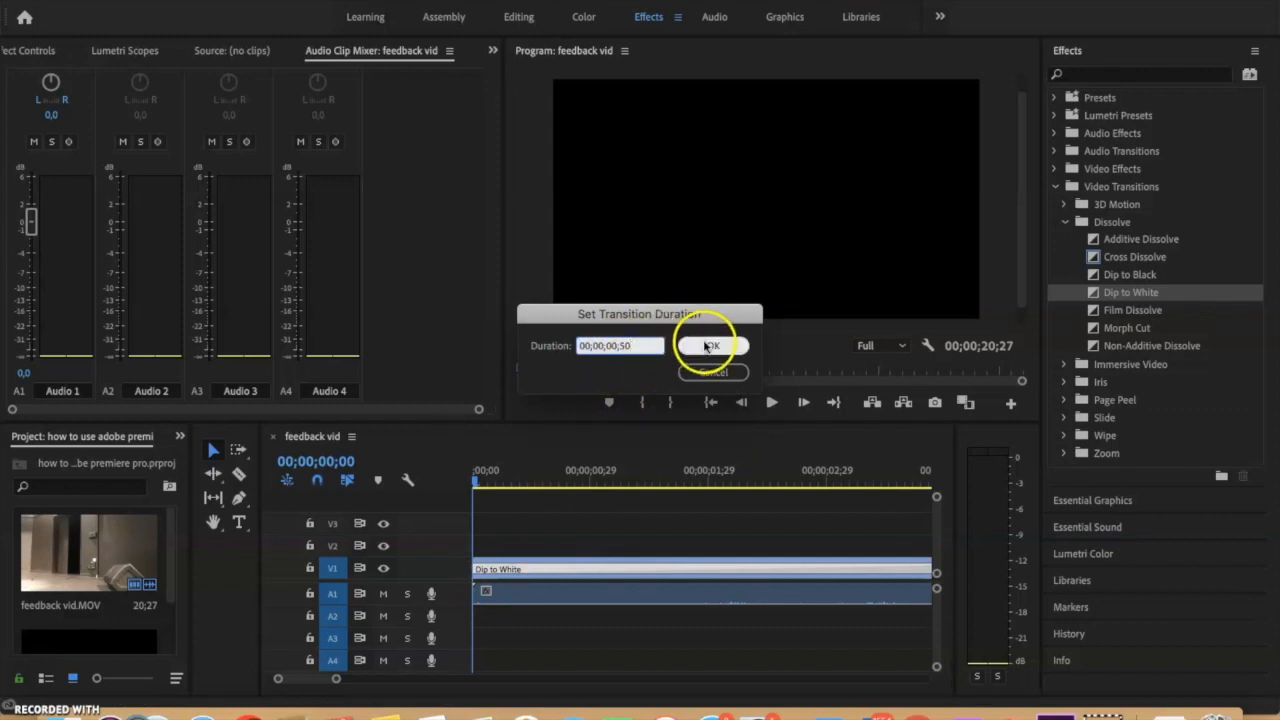
Play the sequence from the start through the Dip to White transition, stopping at about 5 seconds.
{"action": "left_click", "coordinate": [651, 455]}
{"action": "left_click", "coordinate": [765, 403]}
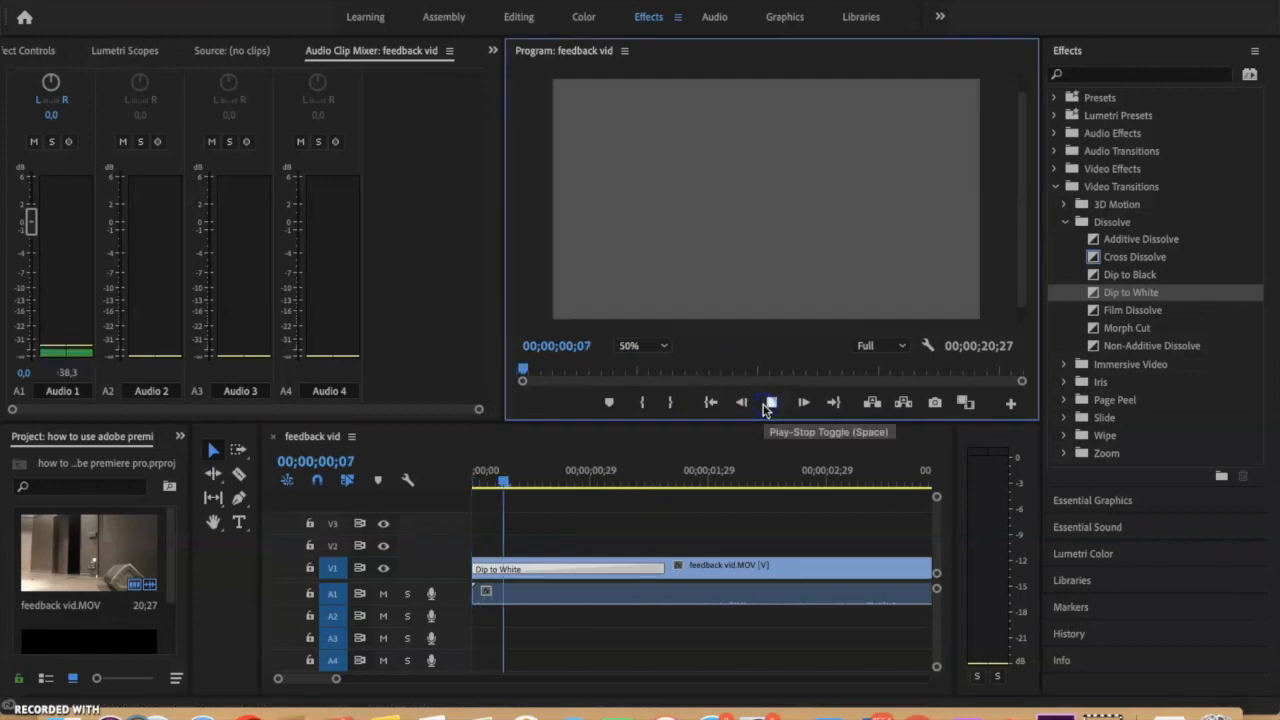
{"action": "left_click", "coordinate": [663, 565]}
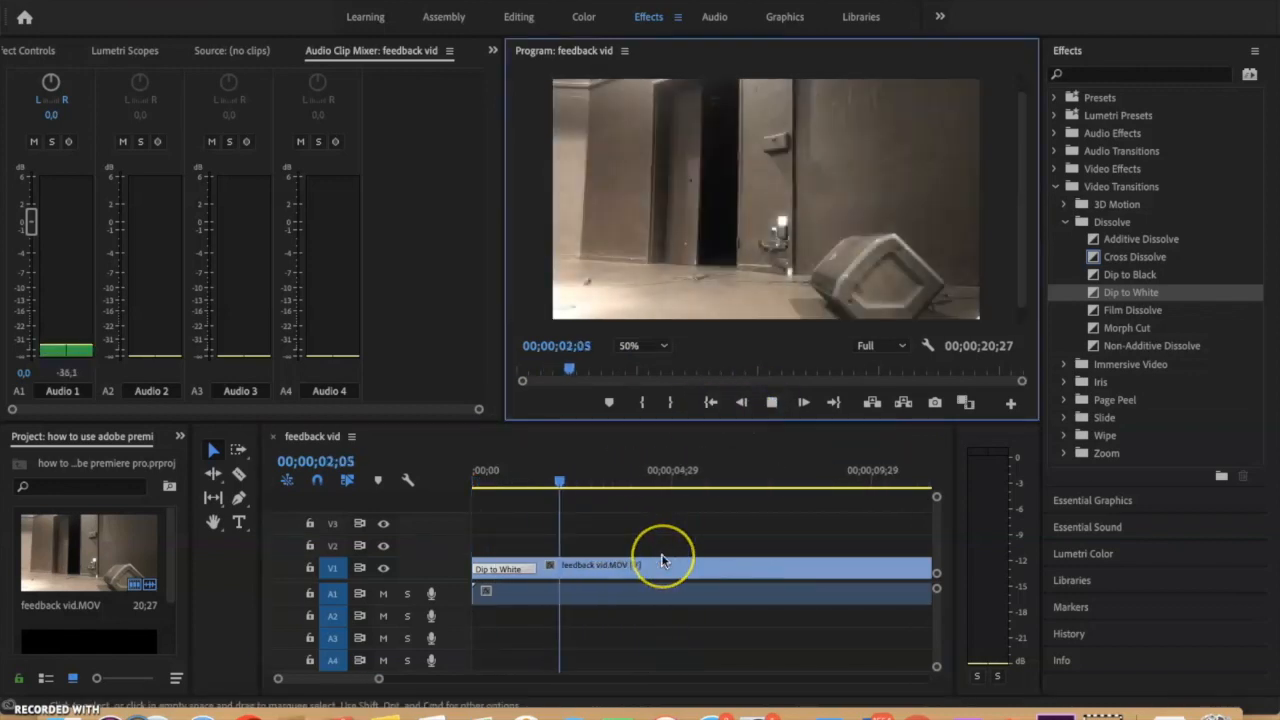
{"action": "key", "text": "backslash"}
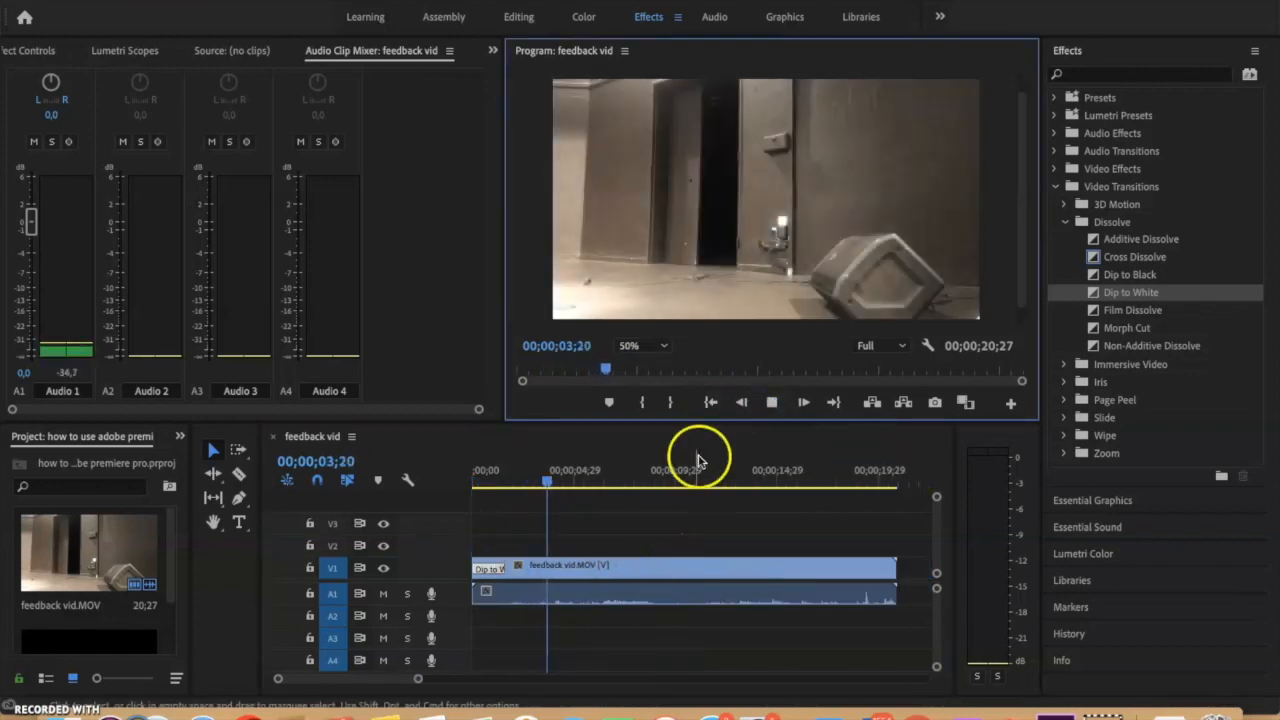
{"action": "left_click", "coordinate": [771, 402]}
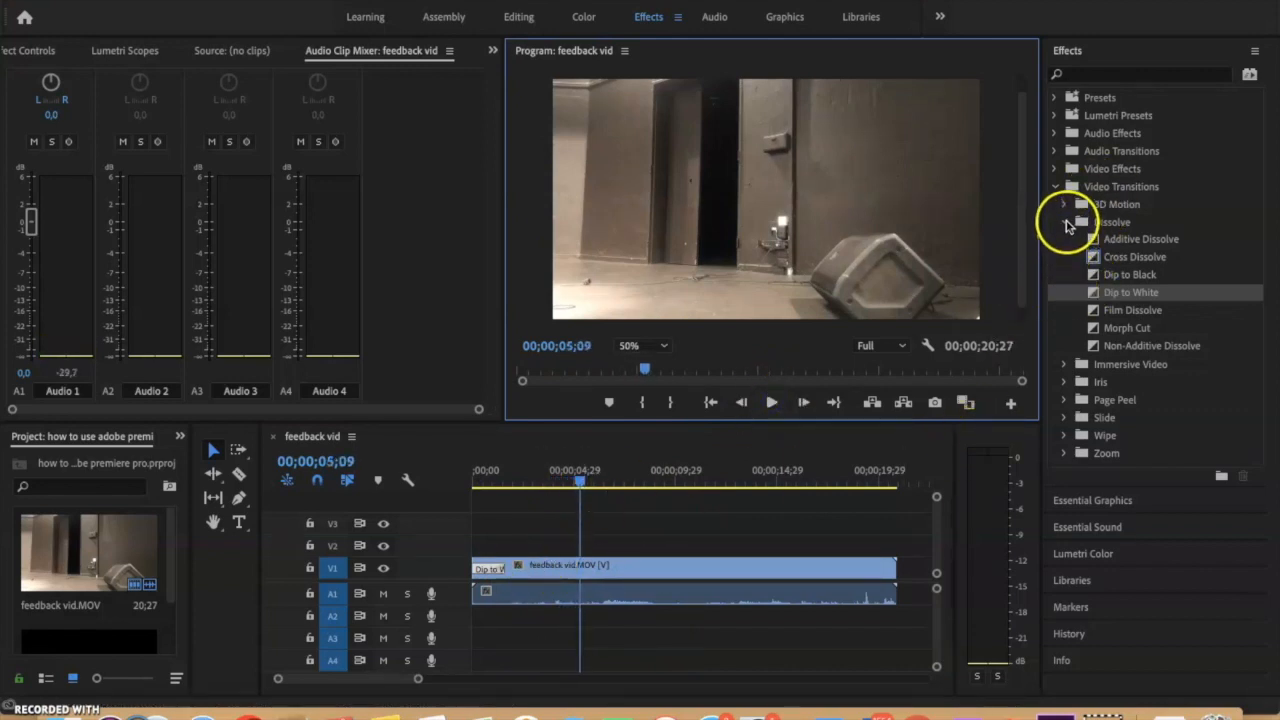
Collapse Video Transitions and open the Crossfade audio transitions to review Constant Gain, Constant Power and Exponential Fade.
{"action": "left_click", "coordinate": [1057, 187]}
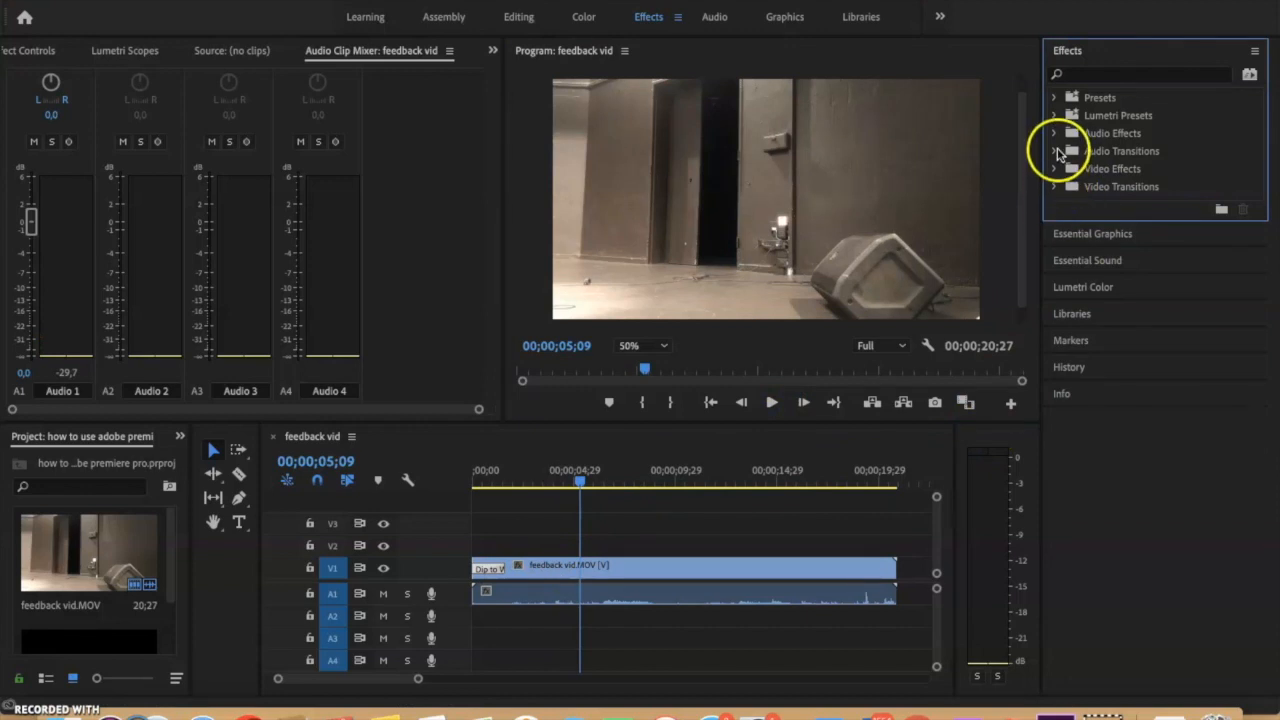
{"action": "left_click", "coordinate": [1055, 151]}
{"action": "left_click", "coordinate": [1065, 169]}
{"action": "left_click", "coordinate": [1125, 190]}
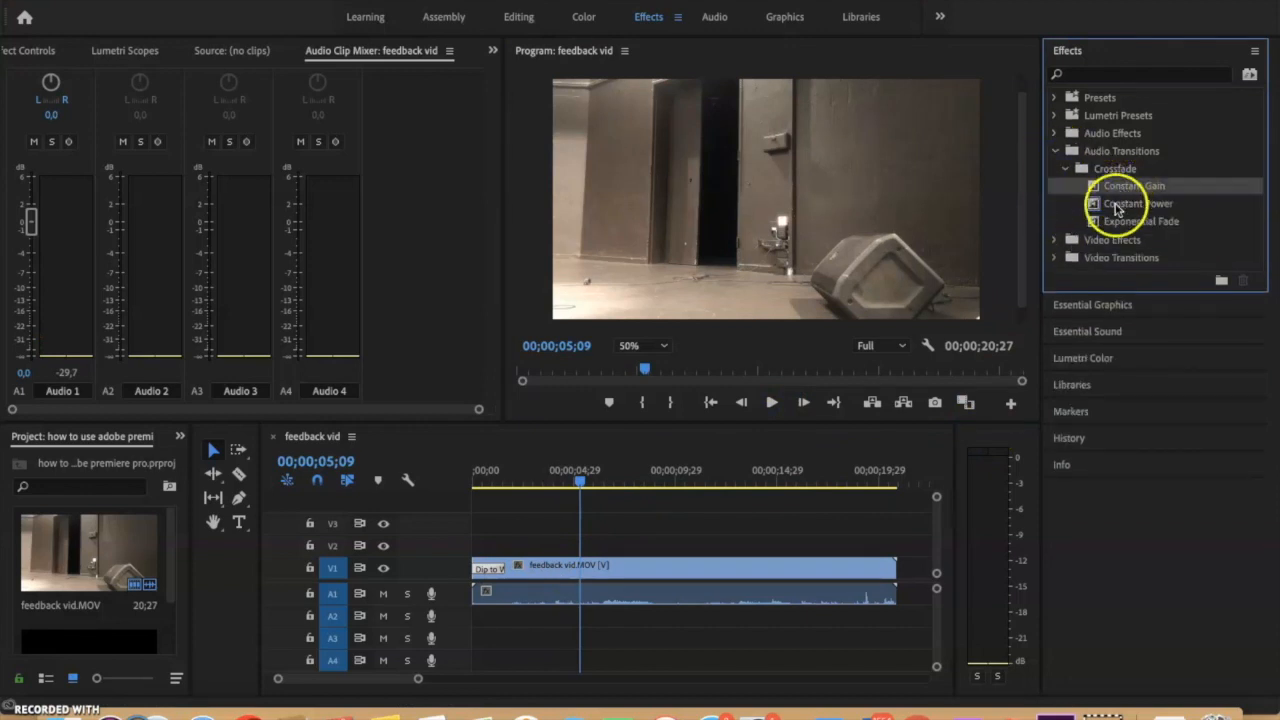
{"action": "left_click", "coordinate": [1117, 206]}
{"action": "left_click", "coordinate": [1125, 224]}
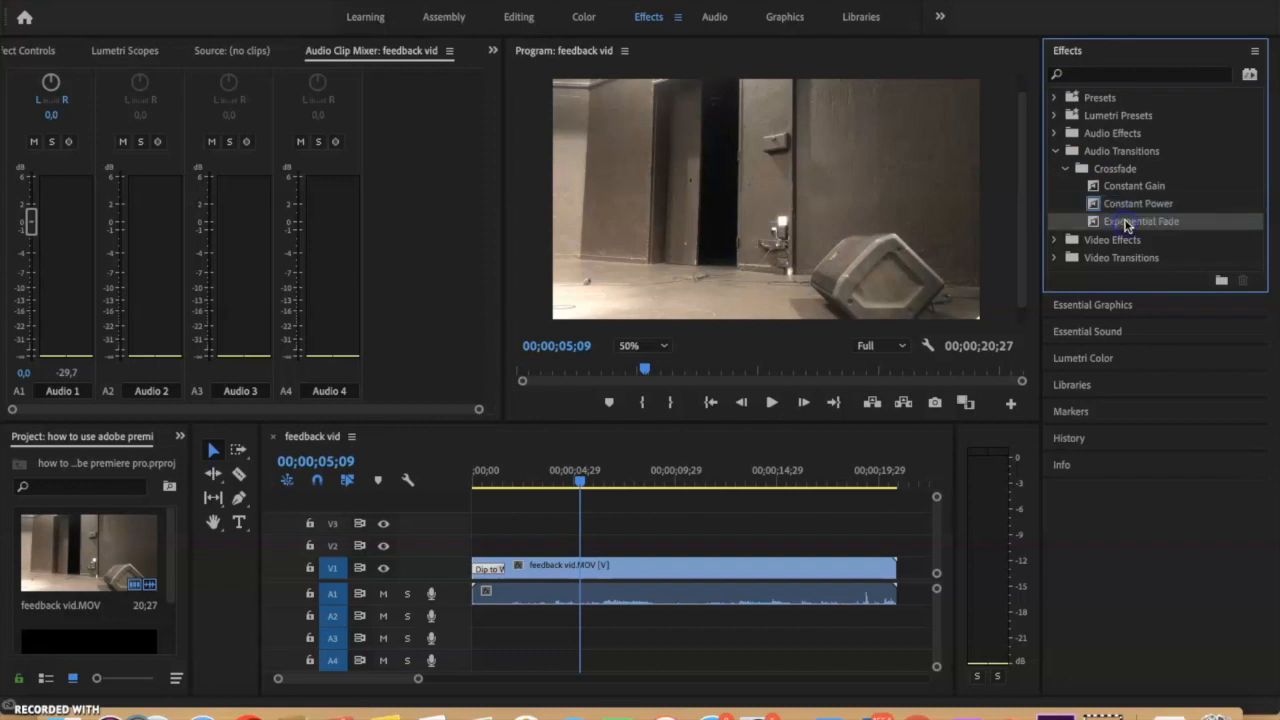
Apply the Constant Gain crossfade to the start of the clip's audio on A1 and play the sequence from the beginning.
{"action": "left_click_drag", "start_coordinate": [1139, 190], "coordinate": [615, 463]}
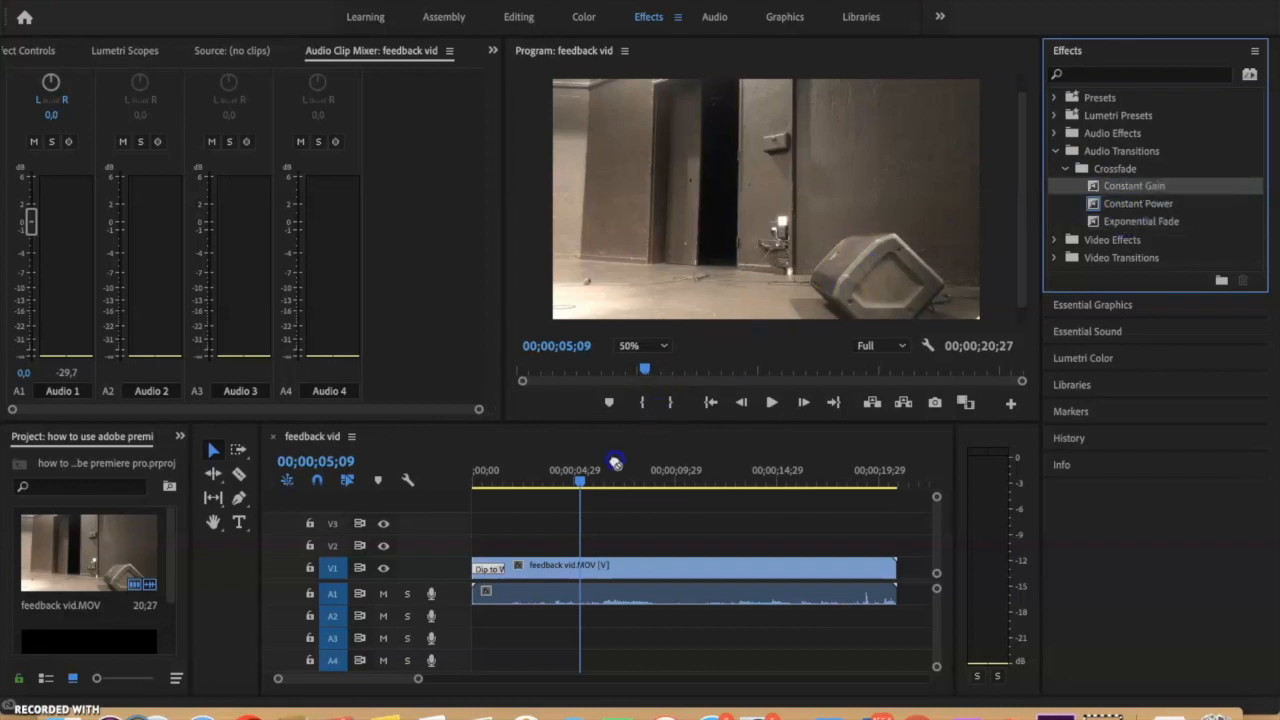
{"action": "left_click_drag", "start_coordinate": [481, 597], "coordinate": [481, 597]}
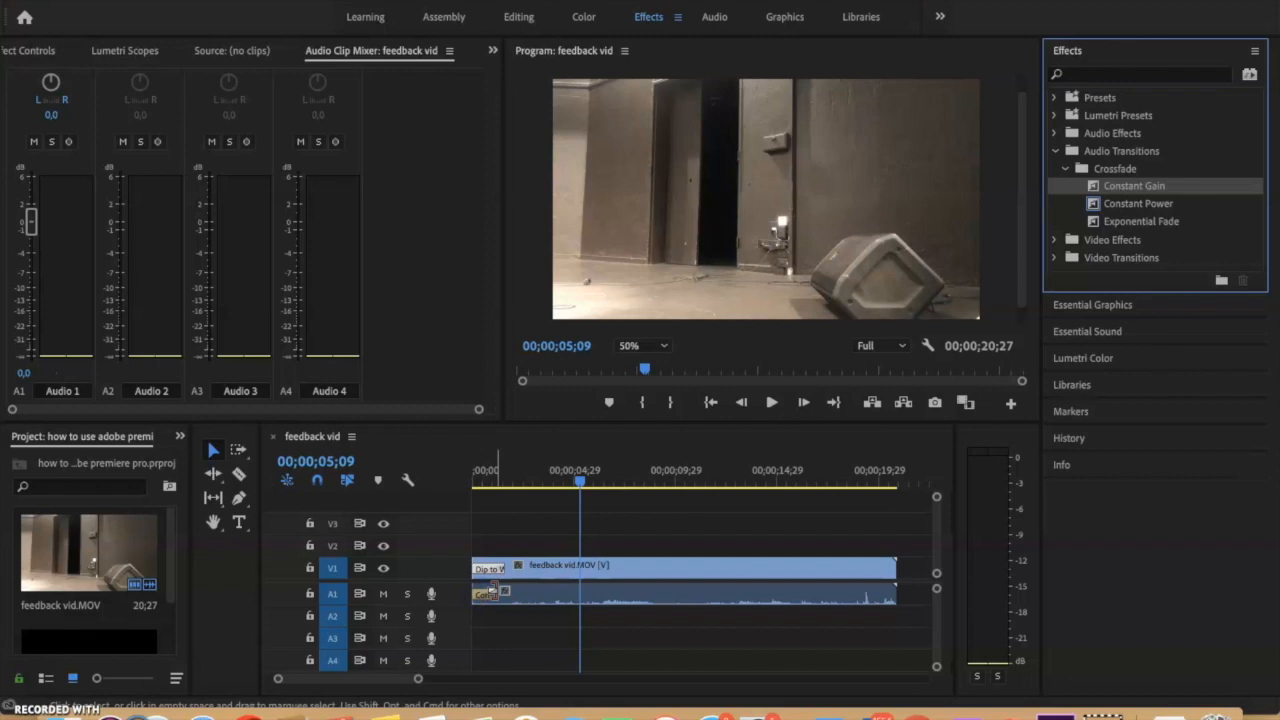
{"action": "scroll", "coordinate": [496, 590], "scroll_direction": "up", "scroll_amount": 5}
{"action": "left_click", "coordinate": [517, 591]}
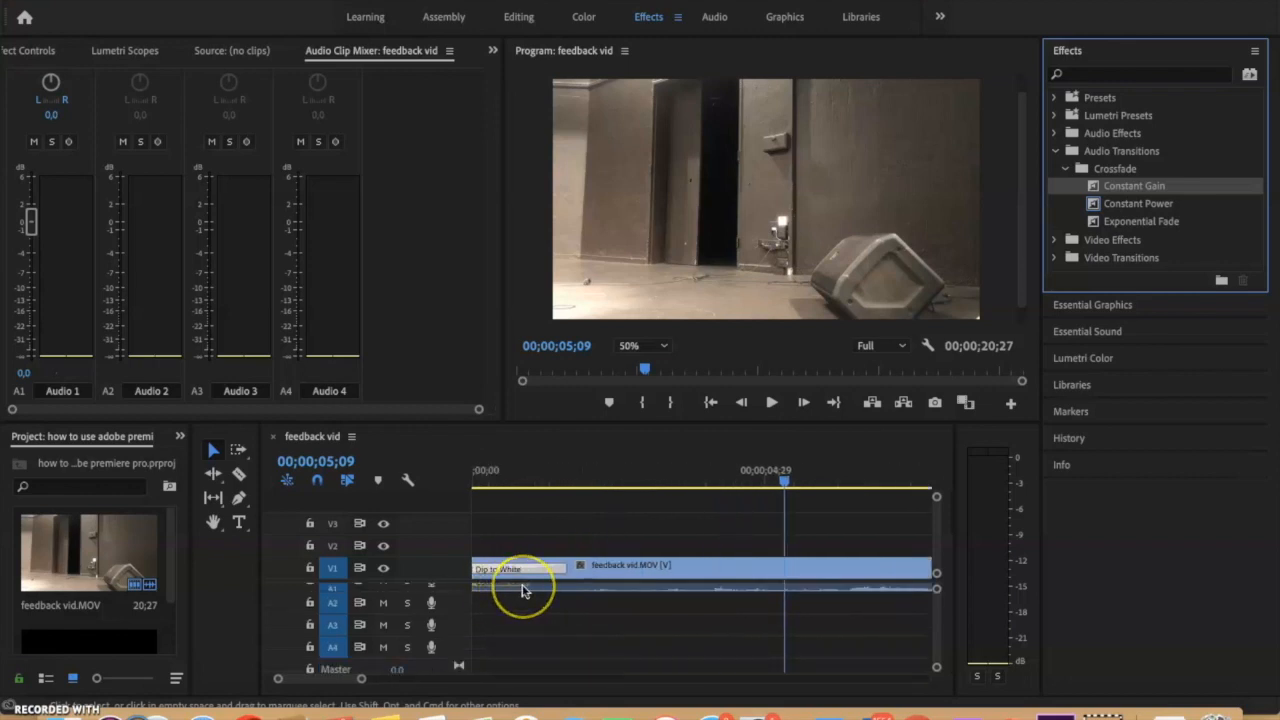
{"action": "scroll", "coordinate": [522, 590], "scroll_direction": "up", "scroll_amount": 3}
{"action": "scroll", "coordinate": [522, 588], "scroll_direction": "down", "scroll_amount": 3}
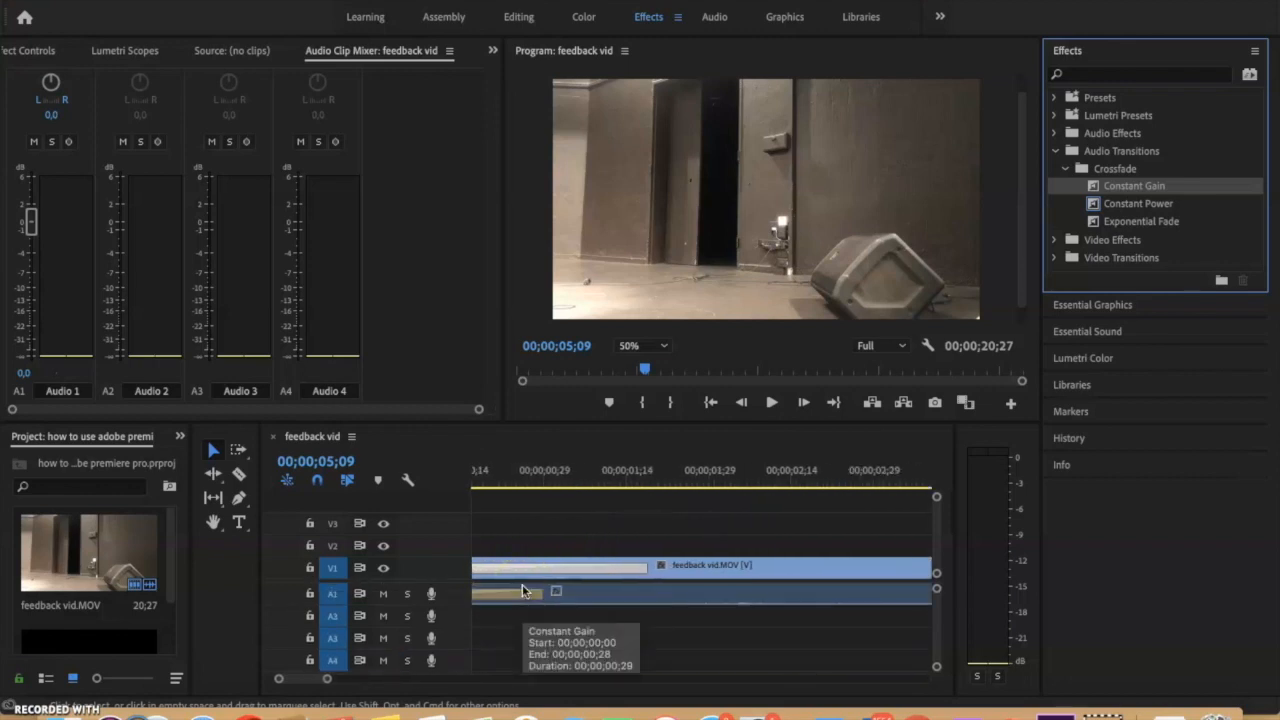
{"action": "left_click", "coordinate": [558, 570]}
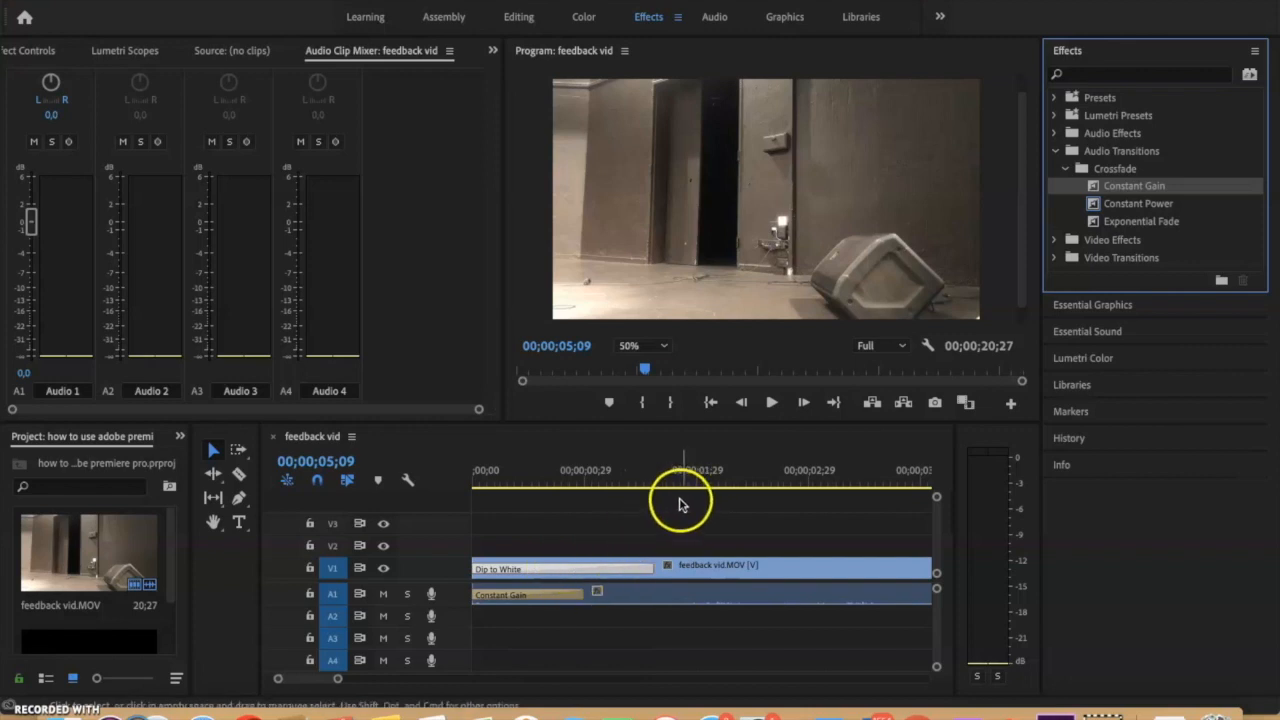
{"action": "left_click", "coordinate": [711, 402]}
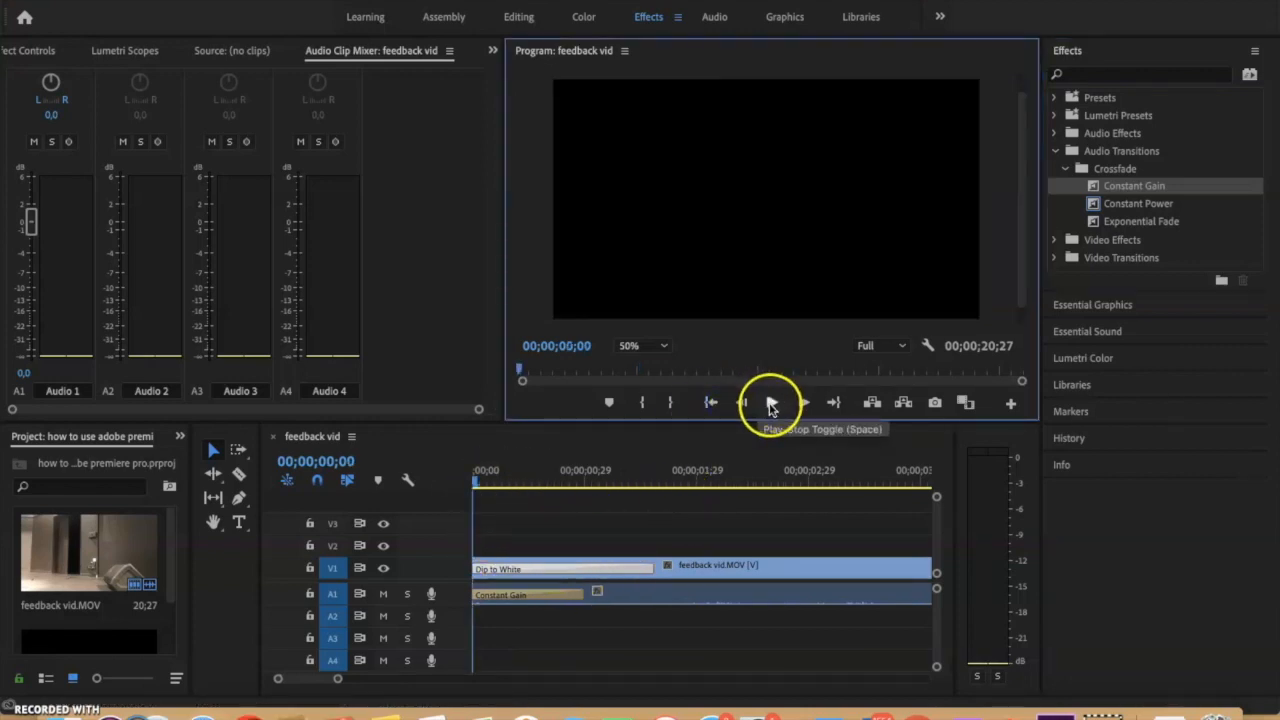
{"action": "left_click", "coordinate": [771, 404]}
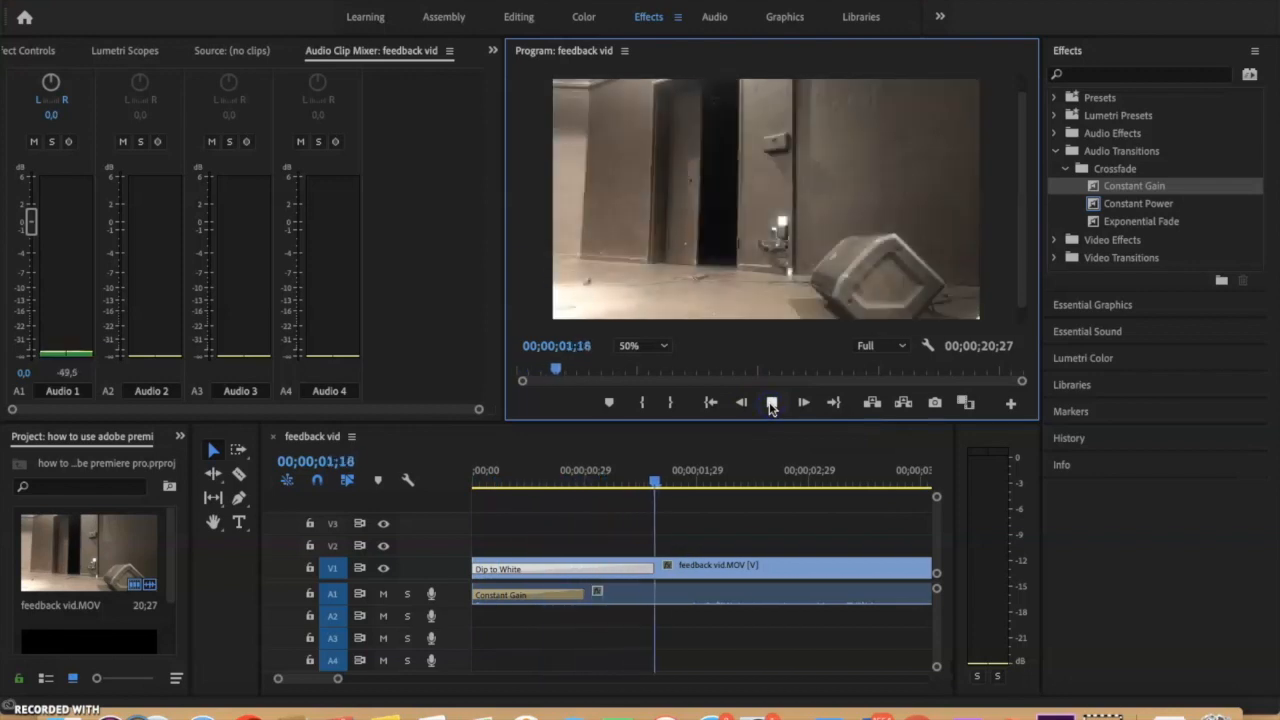
Lengthen the Constant Gain crossfade to match the Dip to White above it and play the opening to about 3 seconds.
{"action": "double_click", "coordinate": [549, 594]}
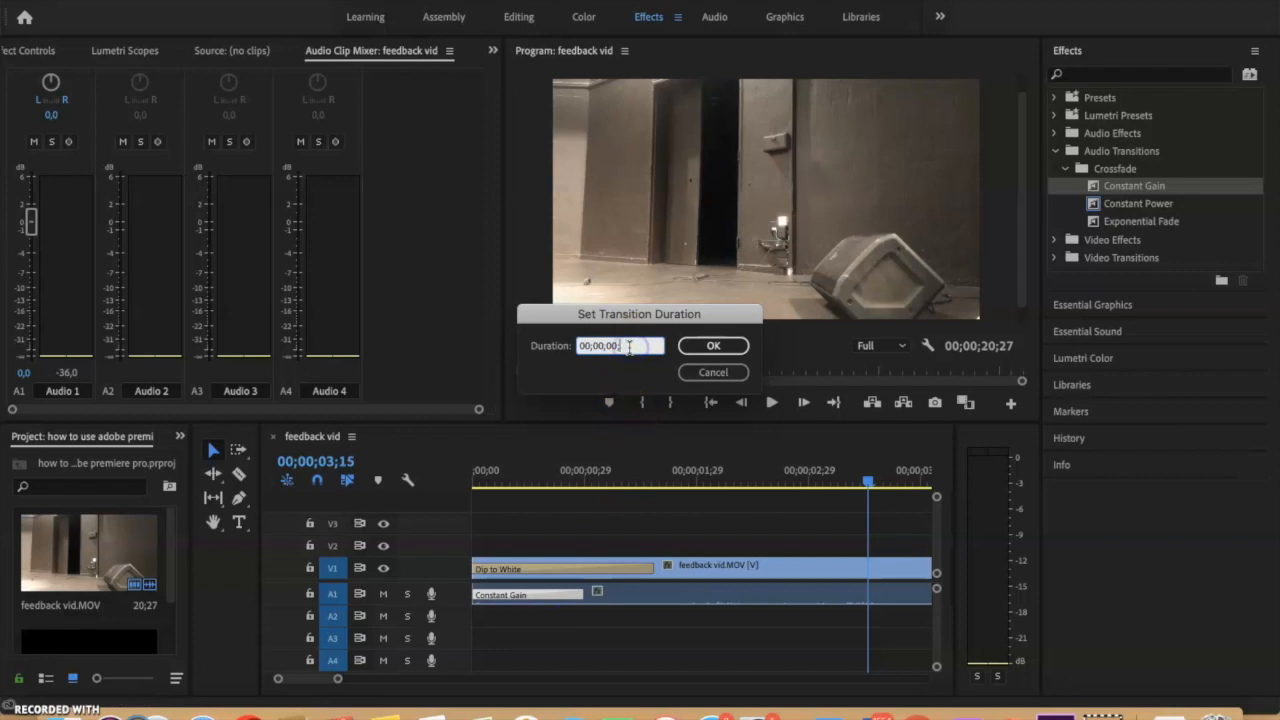
{"action": "key", "text": "Return"}
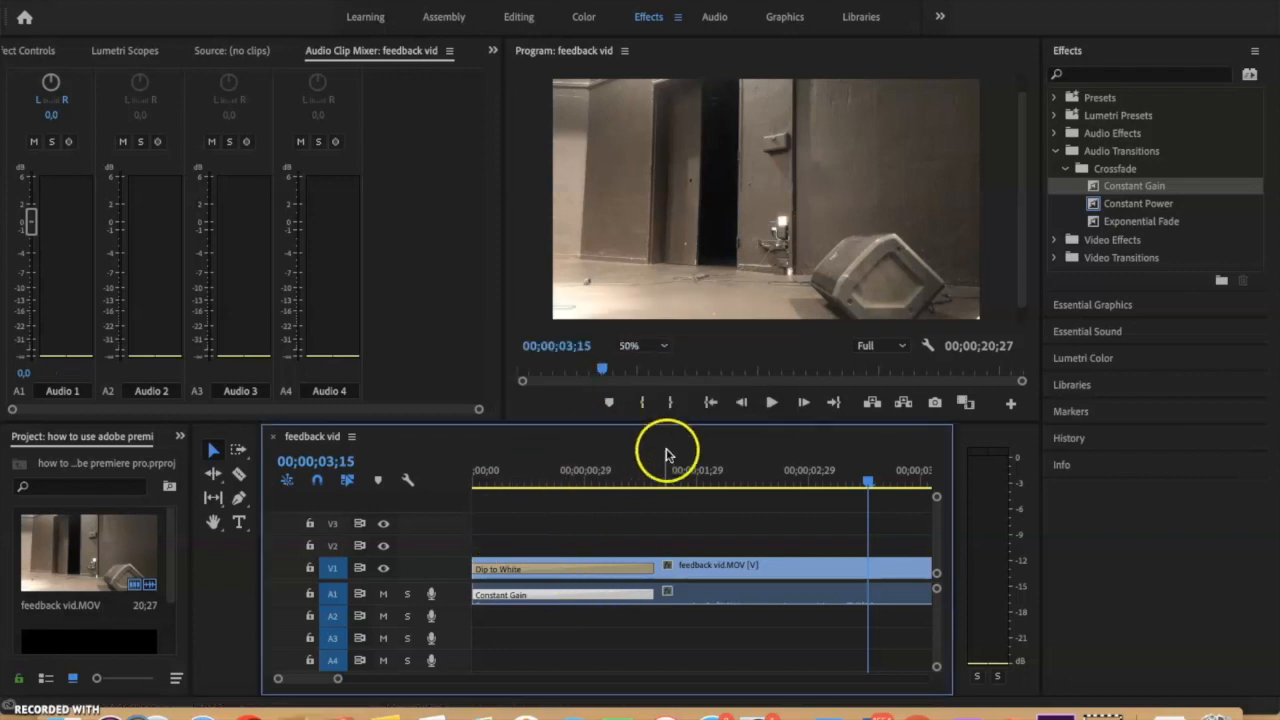
{"action": "left_click", "coordinate": [710, 402]}
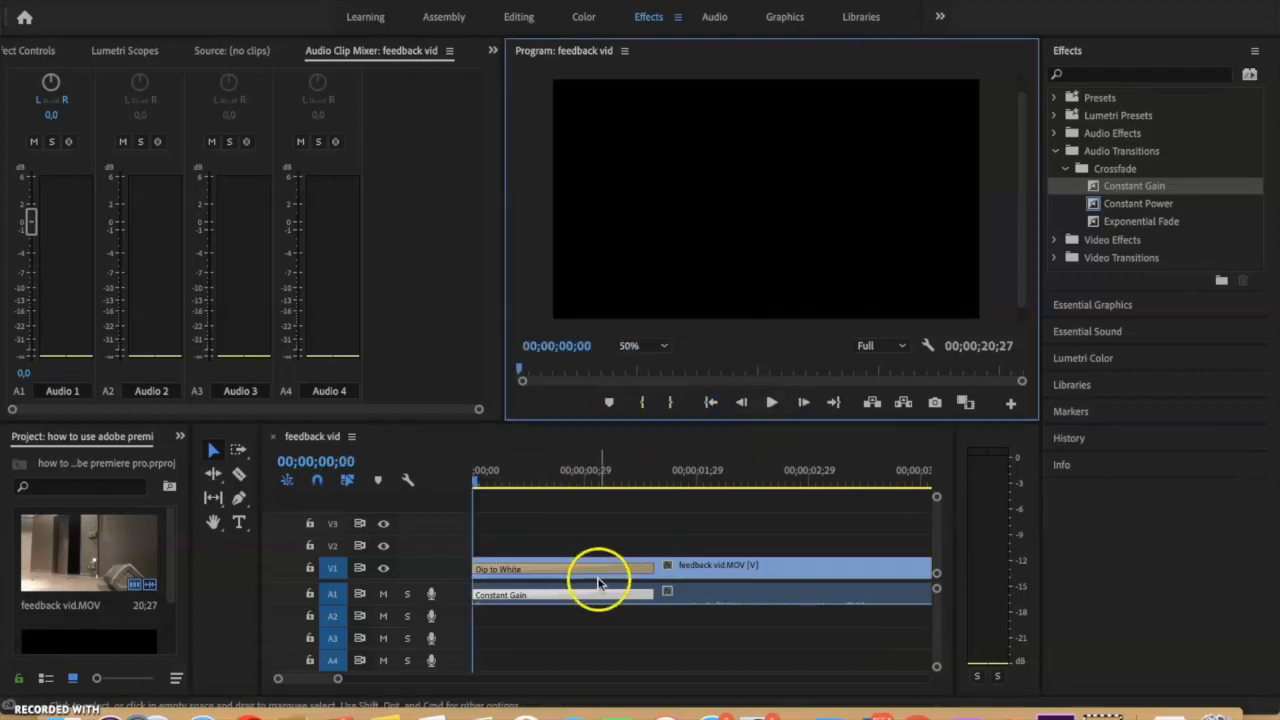
{"action": "left_click", "coordinate": [772, 402]}
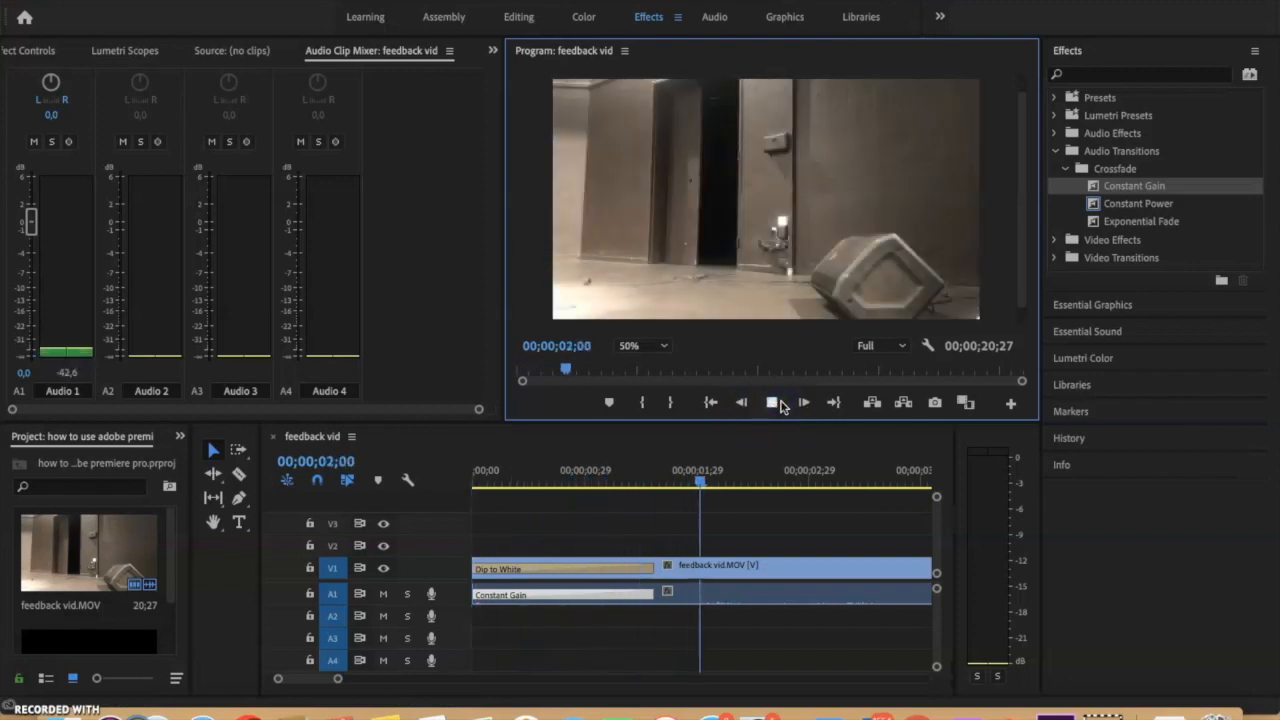
{"action": "left_click", "coordinate": [772, 403]}
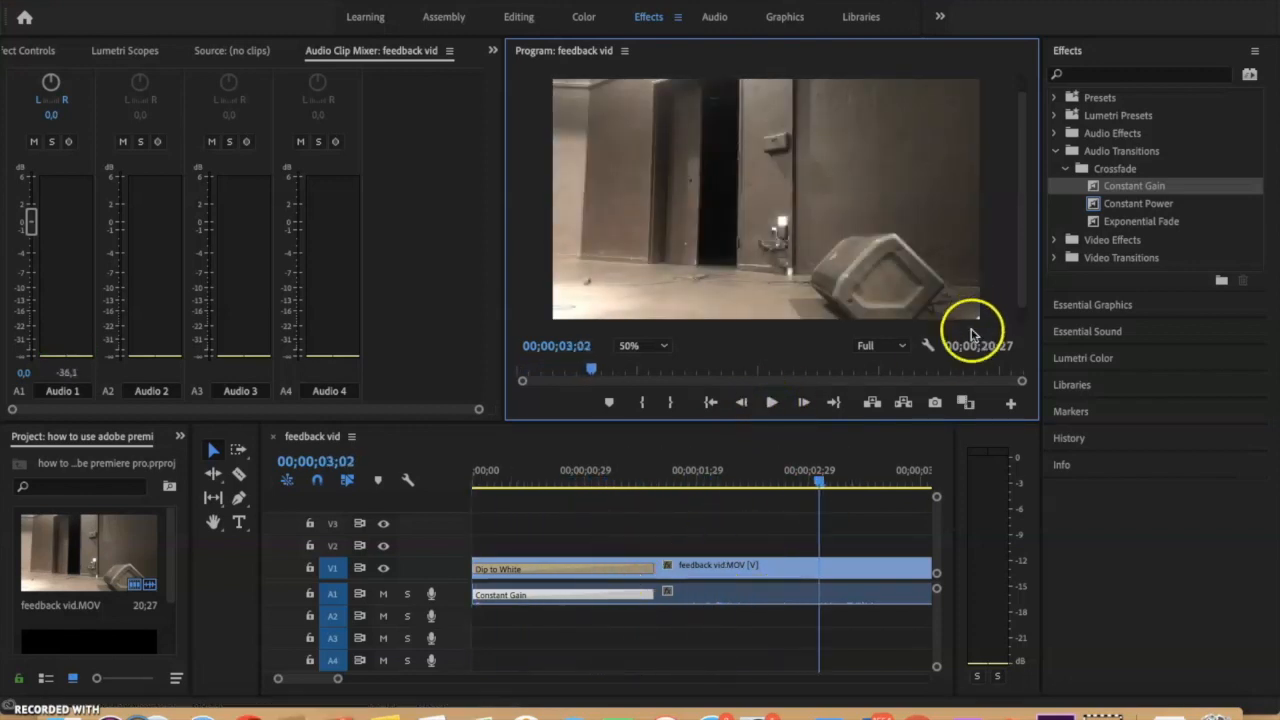
Replace the Constant Gain crossfade at the start of the clip's audio with Constant Power.
{"action": "left_click", "coordinate": [606, 594]}
{"action": "key", "text": "Delete"}
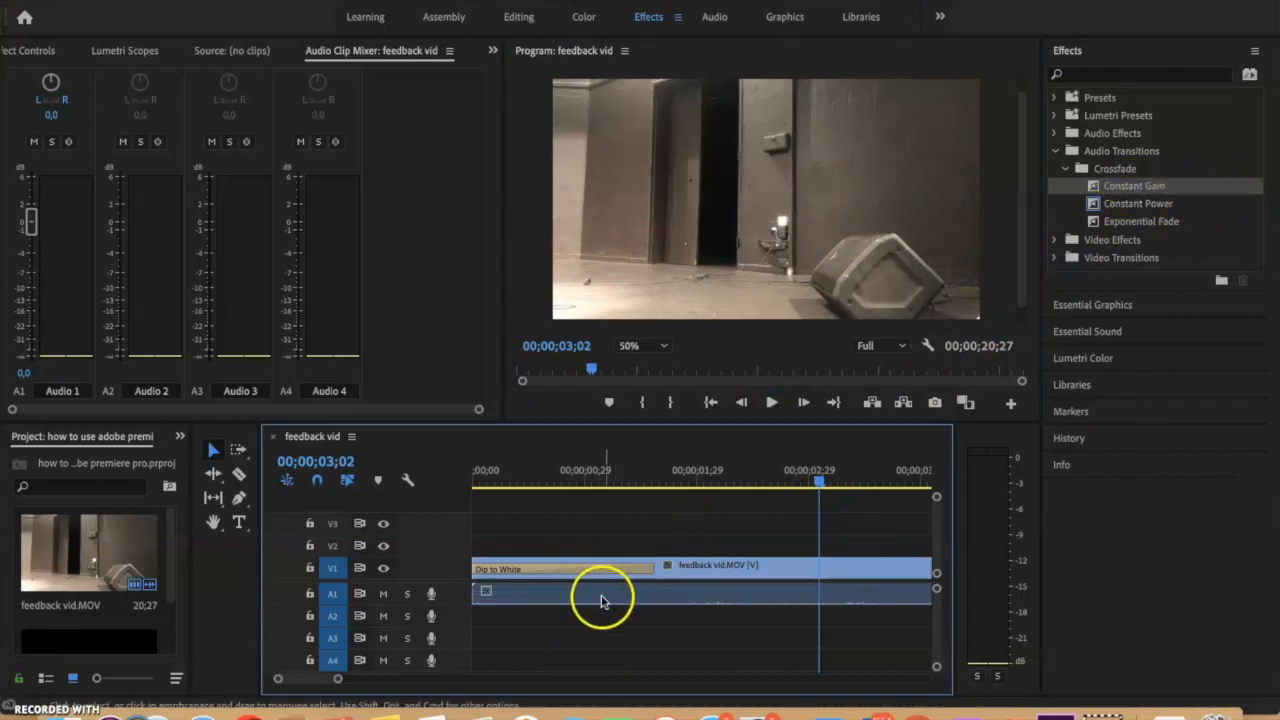
{"action": "left_click_drag", "start_coordinate": [1080, 203], "coordinate": [484, 595]}
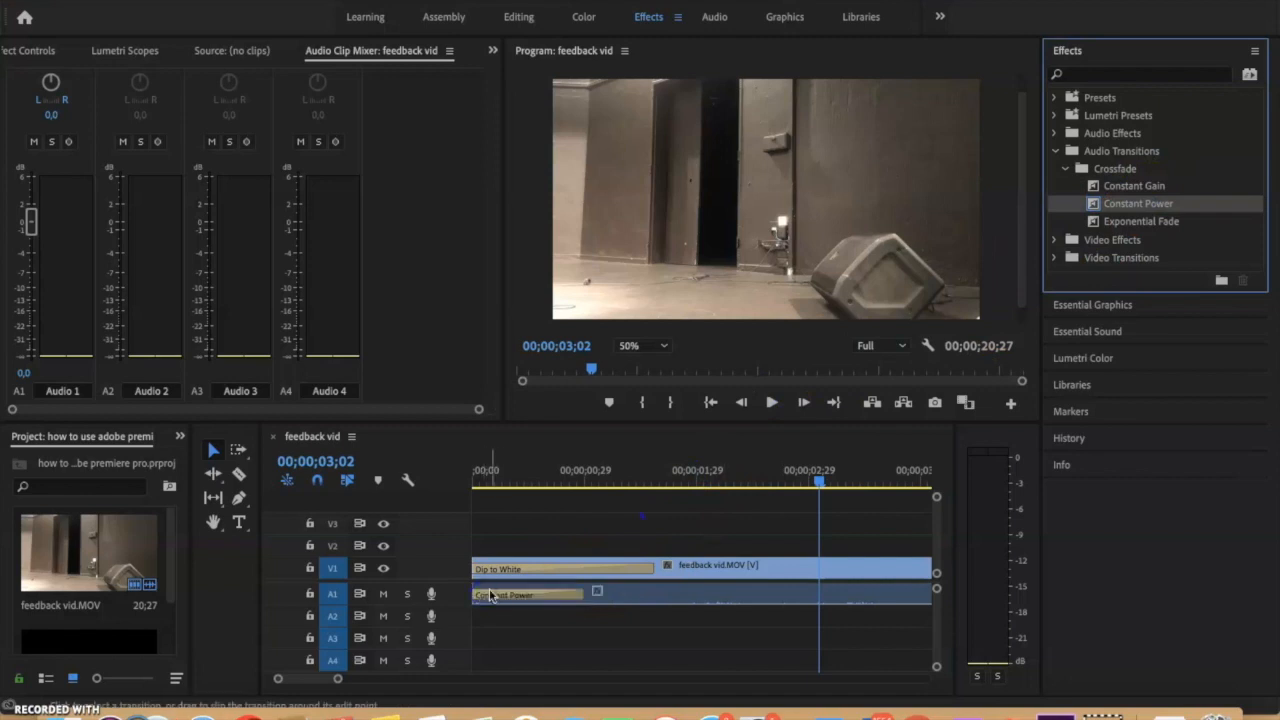
Play the sequence from the beginning to about 2 seconds to hear the Constant Power crossfade.
{"action": "left_click", "coordinate": [711, 402]}
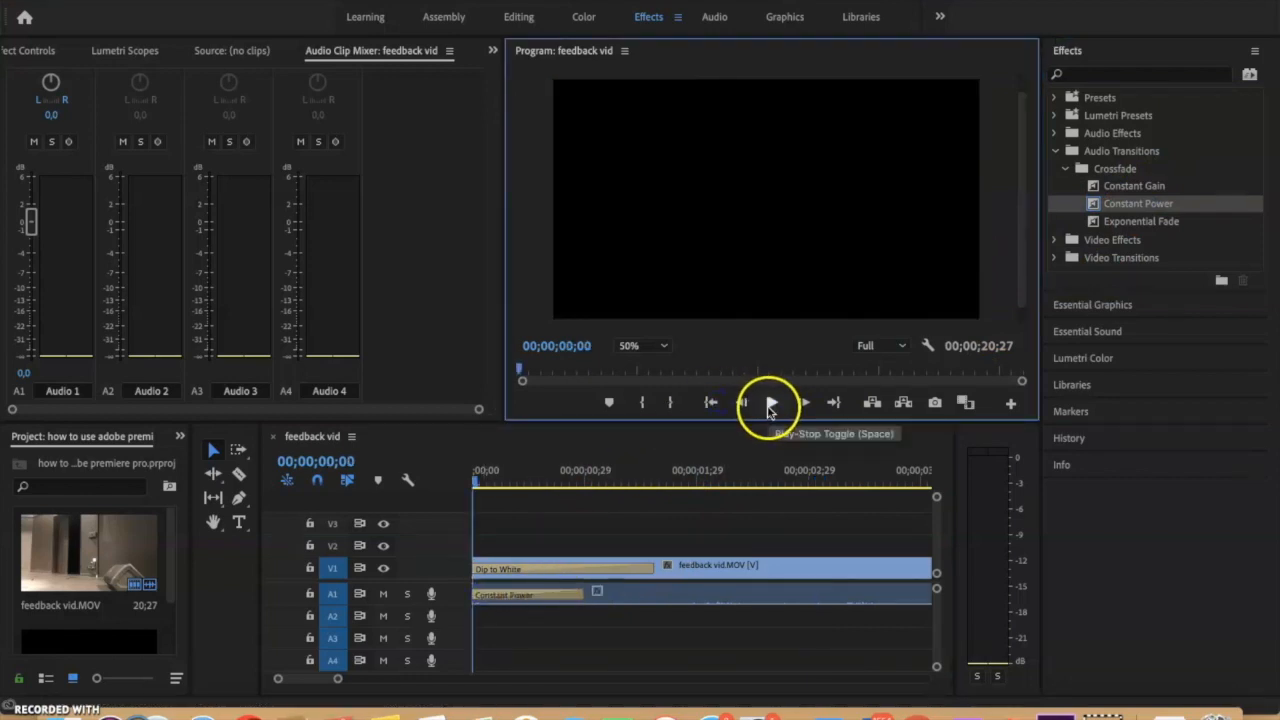
{"action": "left_click", "coordinate": [770, 404]}
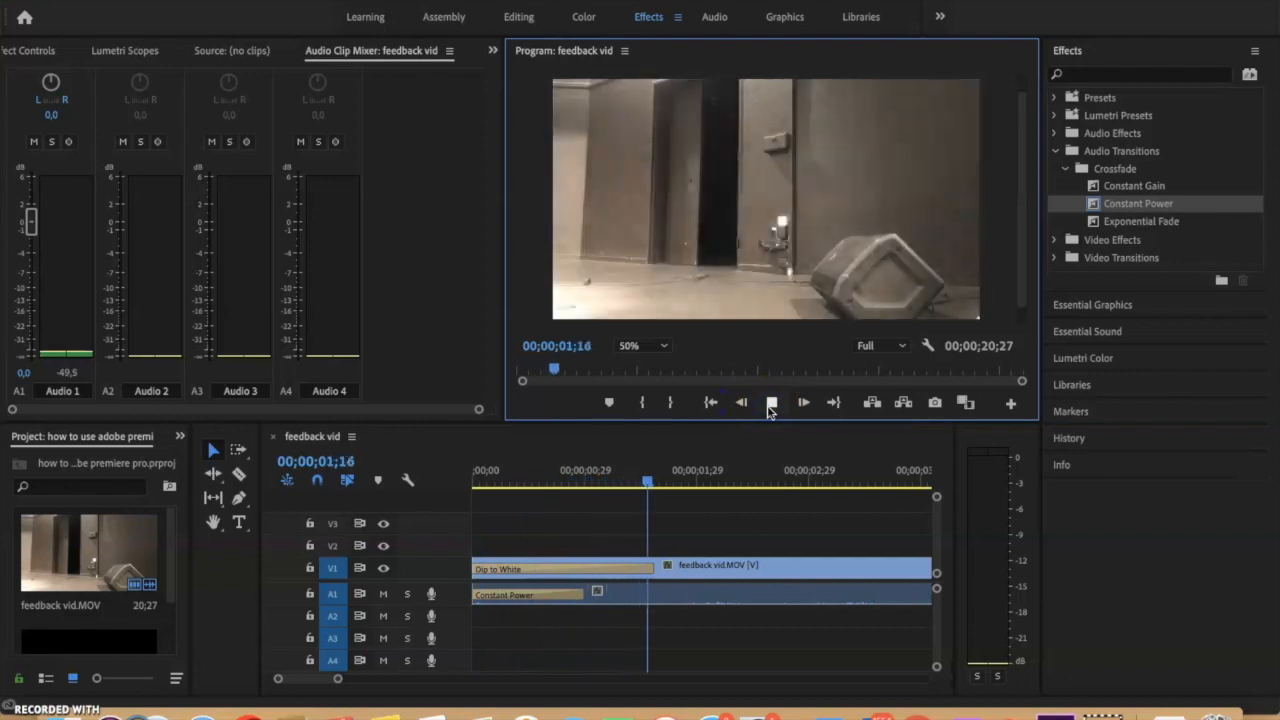
{"action": "left_click", "coordinate": [771, 404]}
Delete the Constant Power crossfade from the clip's audio start and apply an Exponential Fade to the end of the audio on A1.
{"action": "left_click", "coordinate": [547, 596]}
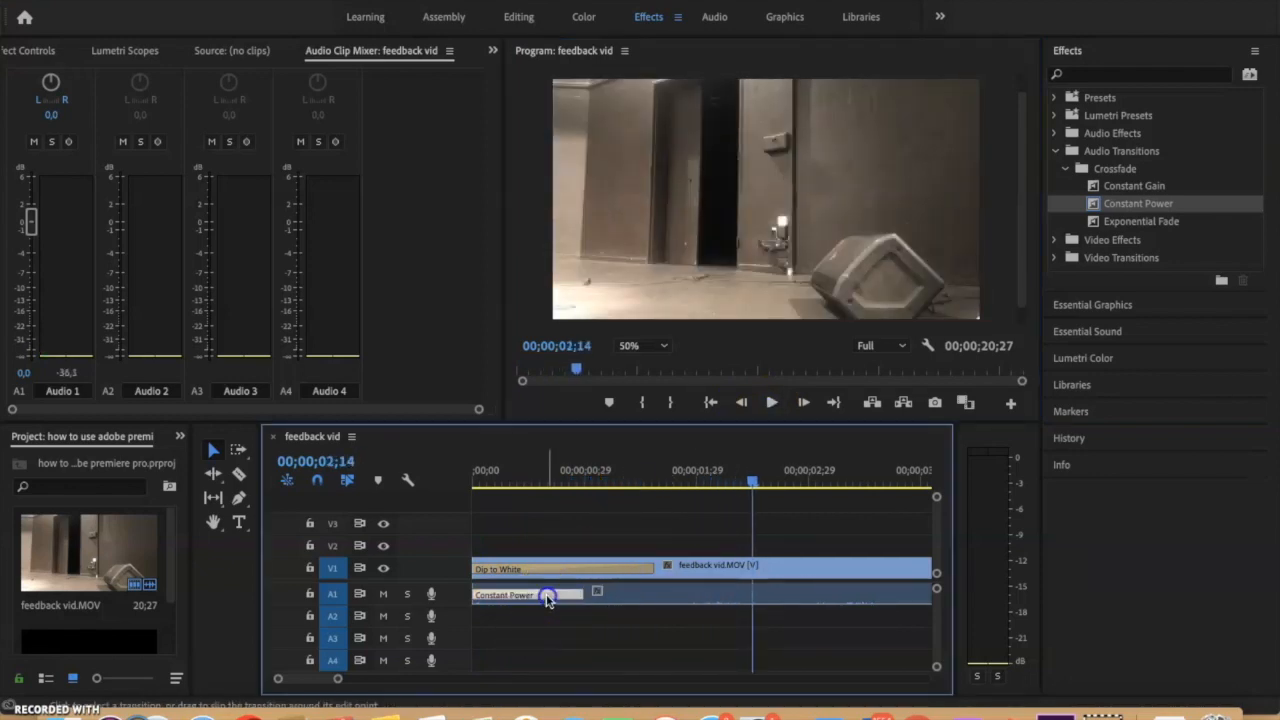
{"action": "key", "text": "Delete"}
{"action": "scroll", "coordinate": [658, 609], "scroll_direction": "right", "scroll_amount": 10}
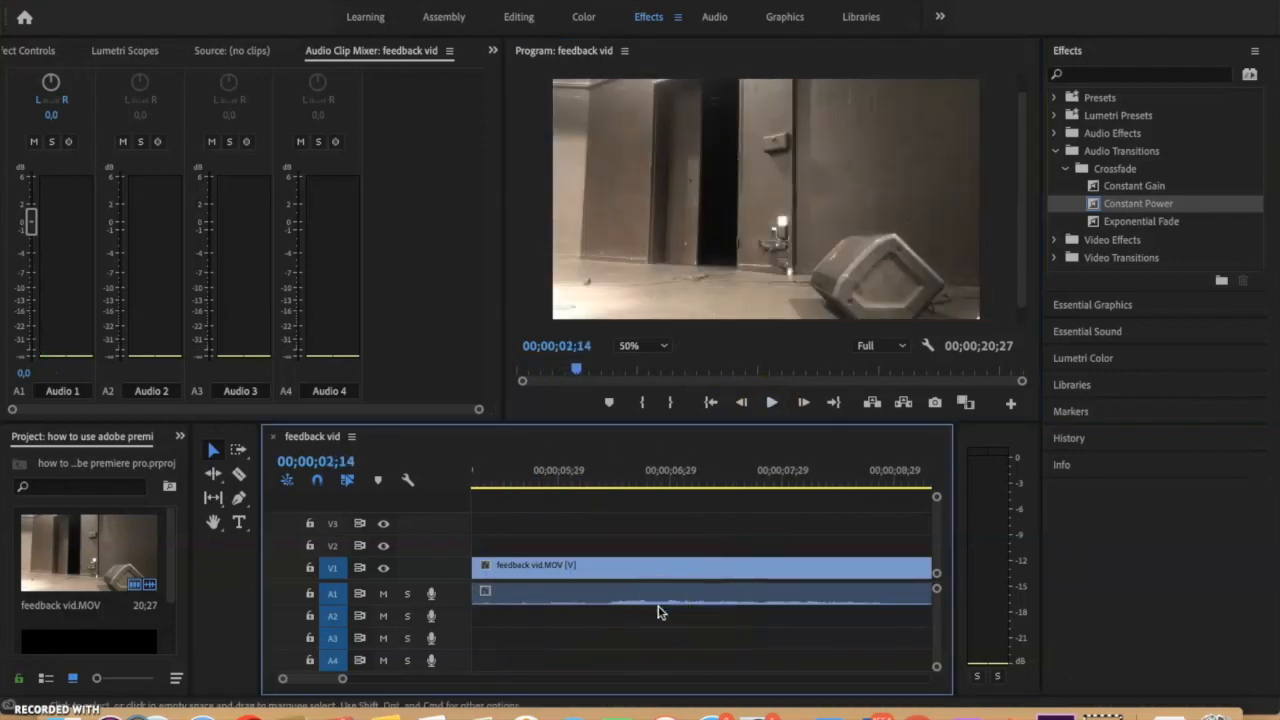
{"action": "scroll", "coordinate": [658, 612], "scroll_direction": "right", "scroll_amount": 5}
{"action": "scroll", "coordinate": [658, 612], "scroll_direction": "down", "scroll_amount": 10}
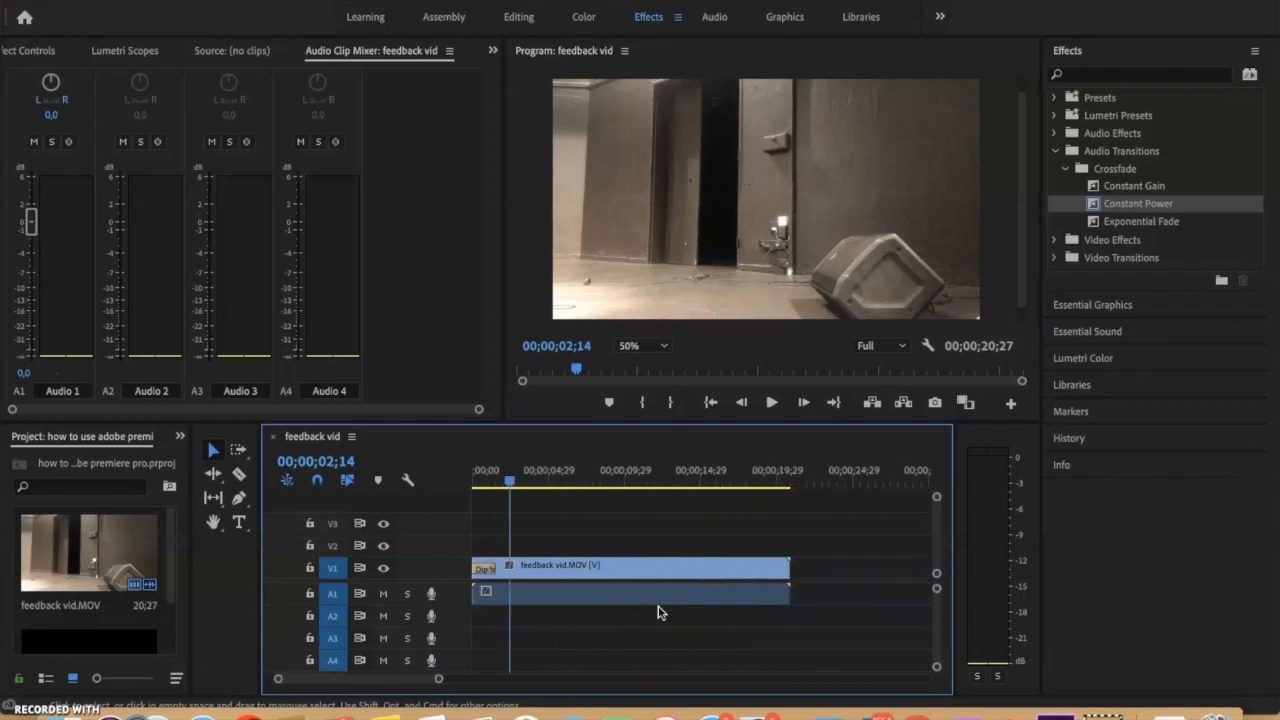
{"action": "left_click_drag", "start_coordinate": [1150, 221], "coordinate": [660, 597]}
{"action": "scroll", "coordinate": [660, 600], "scroll_direction": "up", "scroll_amount": 6}
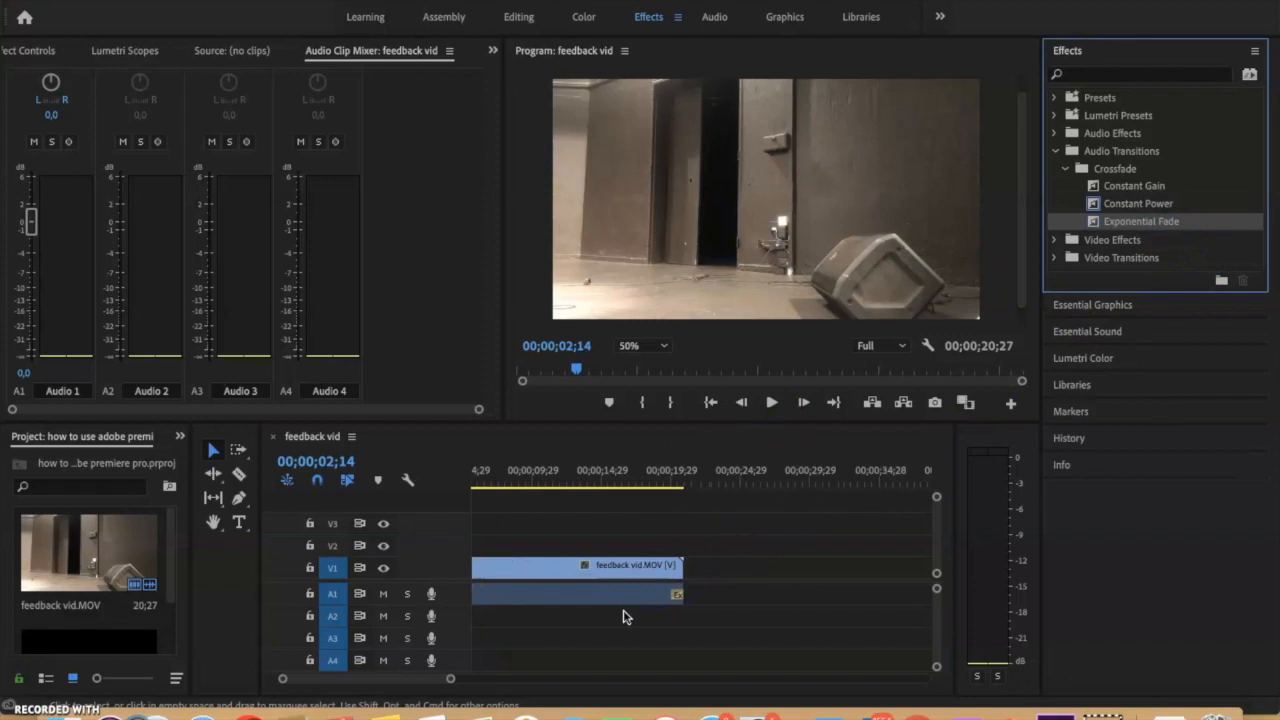
Lengthen the Exponential Fade at the end of the A1 audio to 00;00;01;21 and play the clip's ending.
{"action": "left_click", "coordinate": [835, 593]}
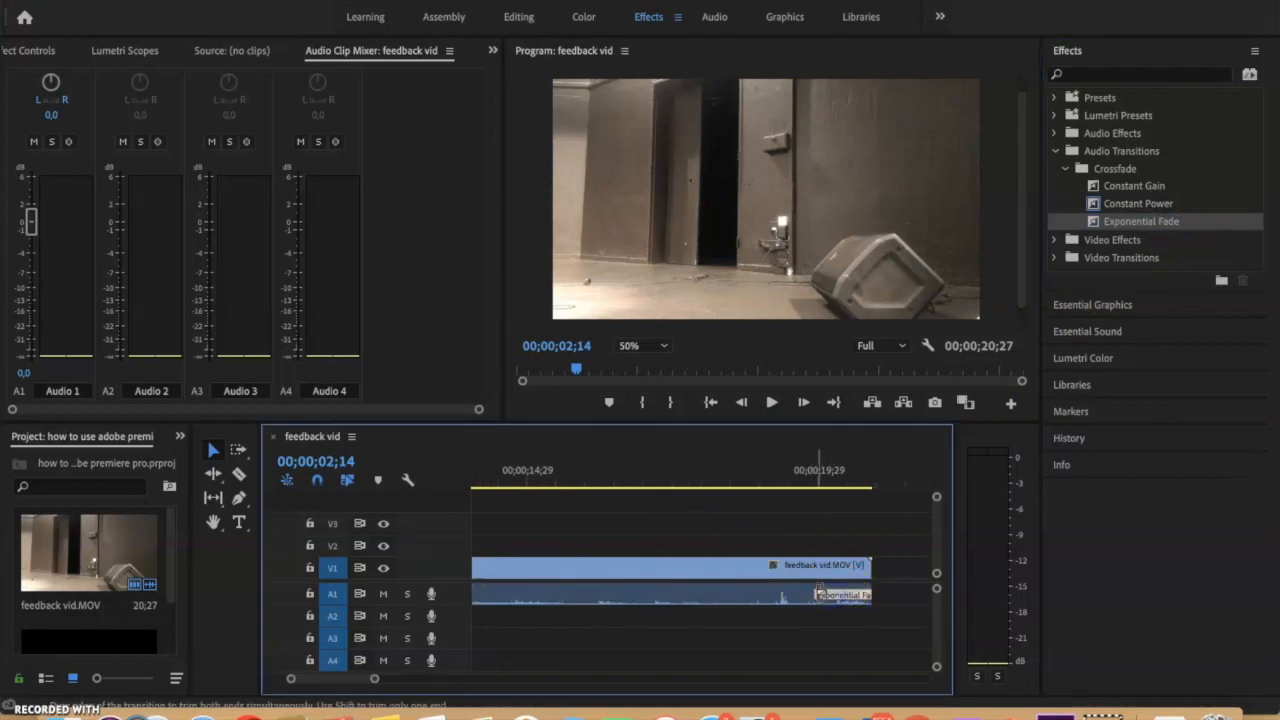
{"action": "left_click_drag", "start_coordinate": [817, 595], "coordinate": [771, 596]}
{"action": "left_click", "coordinate": [790, 600]}
{"action": "double_click", "coordinate": [790, 600]}
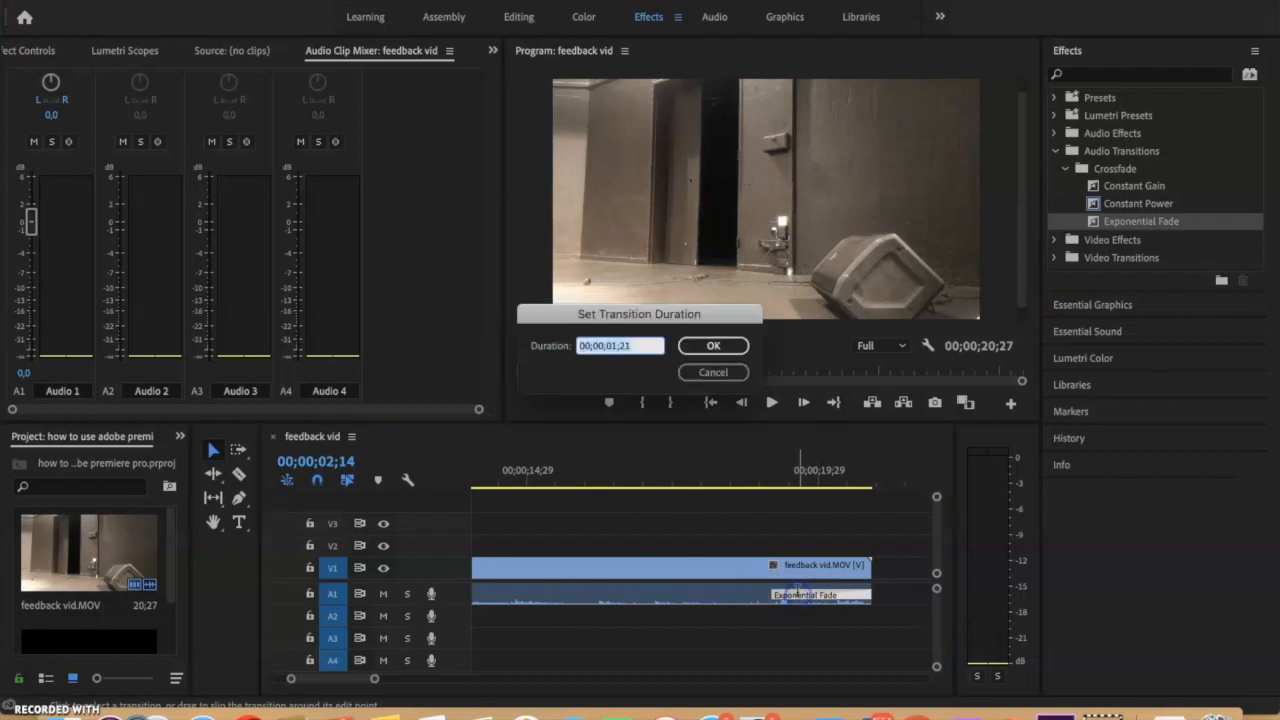
{"action": "left_click", "coordinate": [716, 376]}
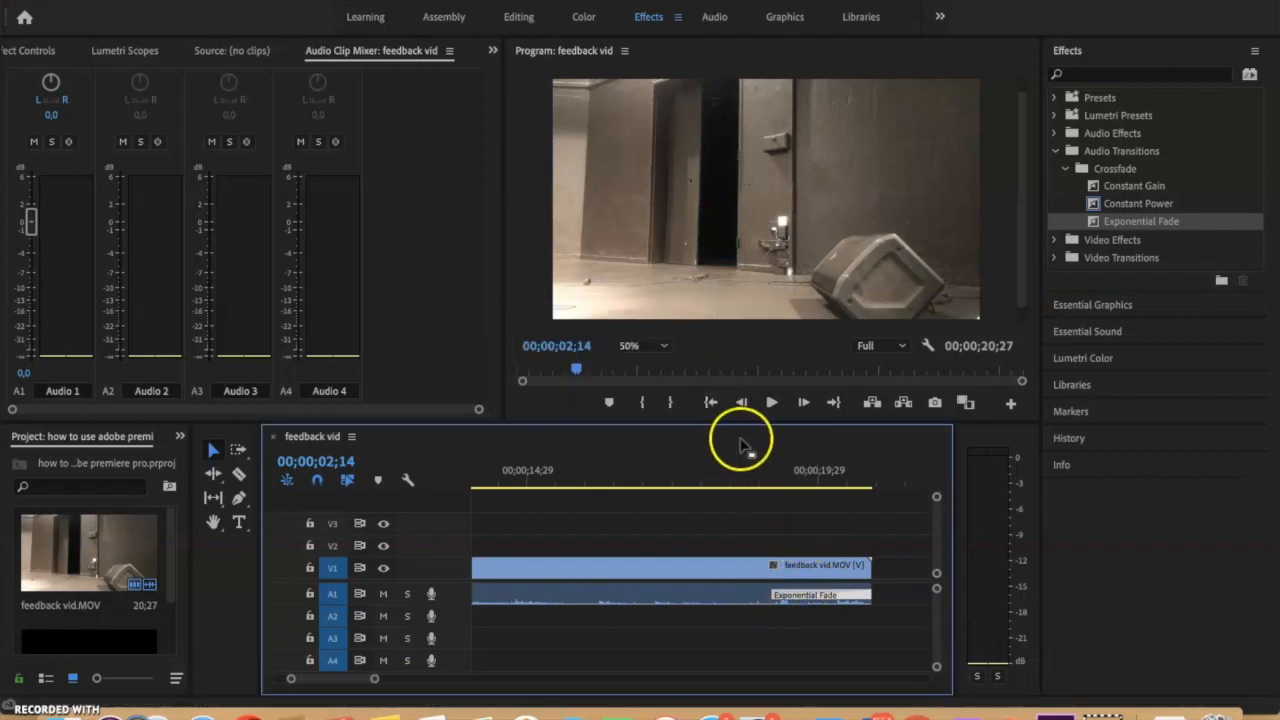
{"action": "left_click", "coordinate": [727, 478]}
{"action": "left_click", "coordinate": [771, 403]}
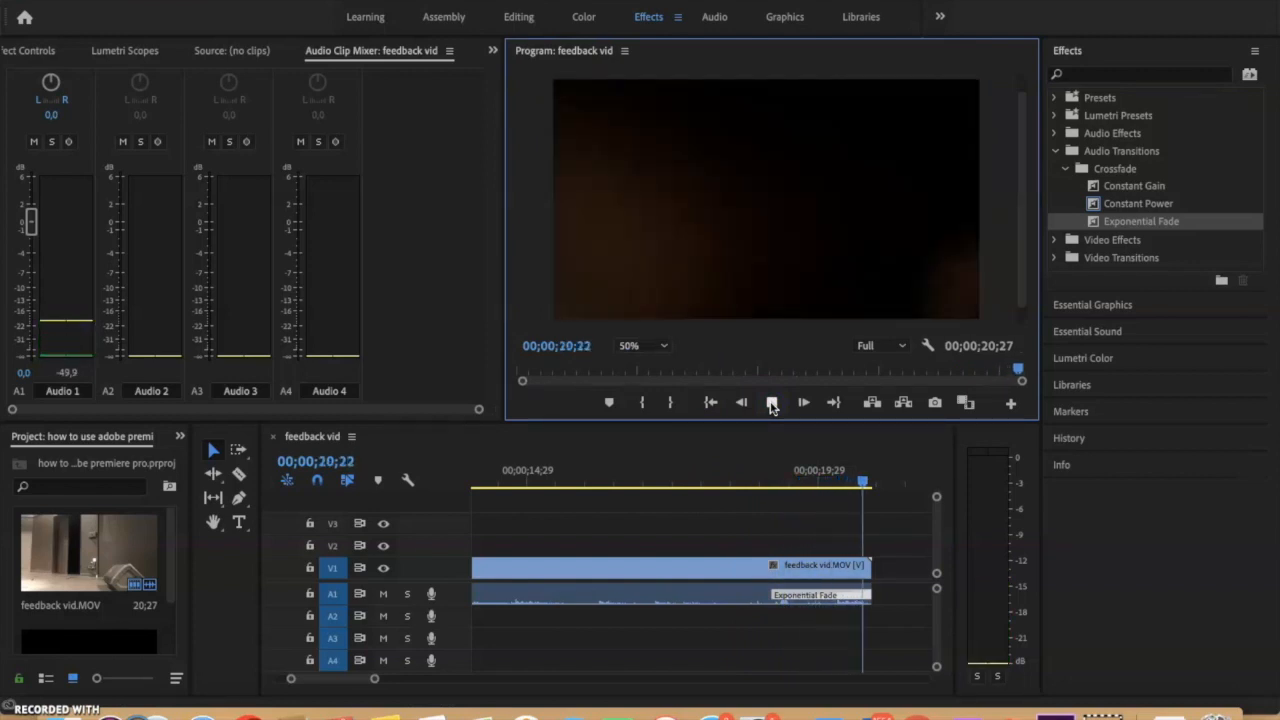
Change the seconds in the Exponential Fade's duration to 5 and play the sequence from before the fade.
{"action": "double_click", "coordinate": [786, 597]}
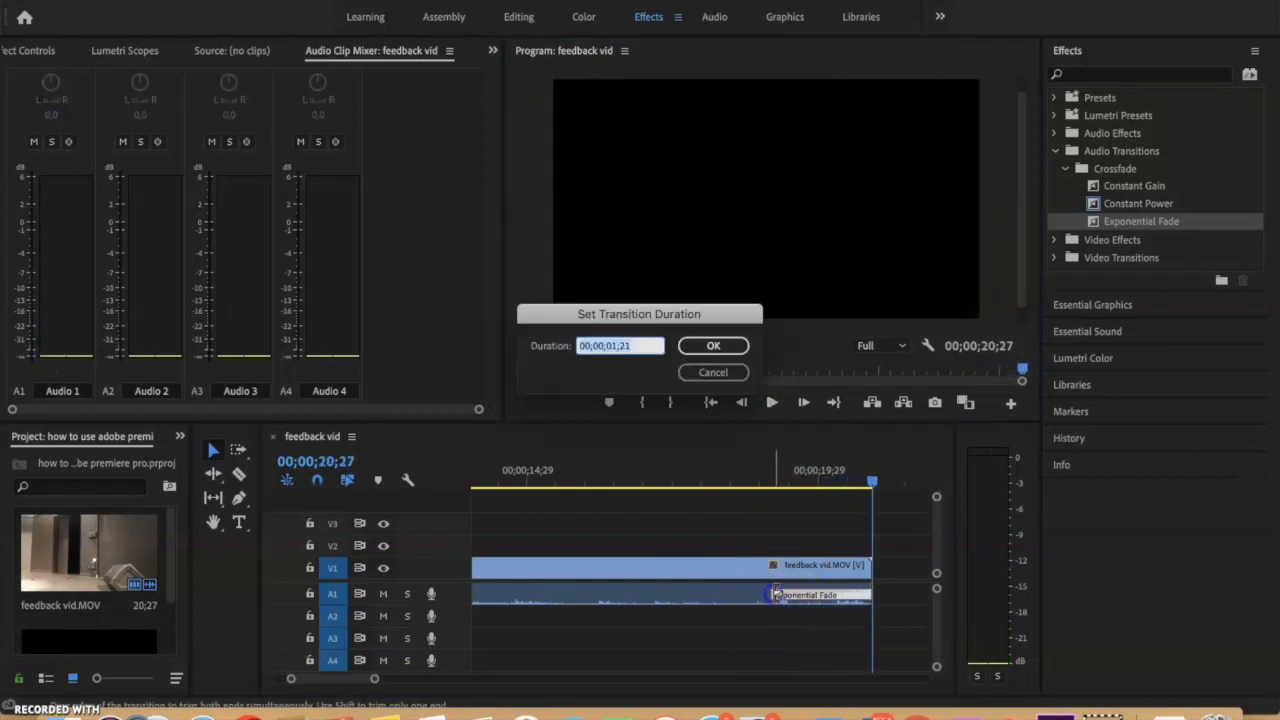
{"action": "left_click", "coordinate": [618, 345]}
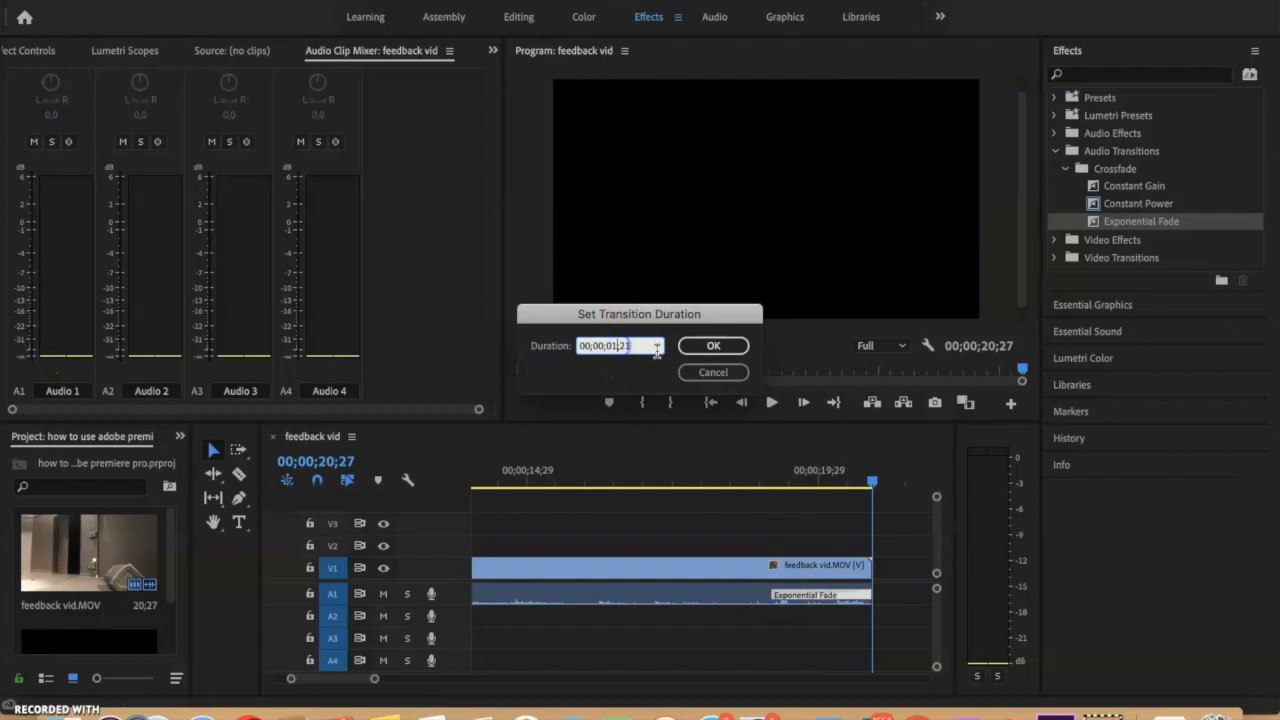
{"action": "type", "text": "5"}
{"action": "key", "text": "Return"}
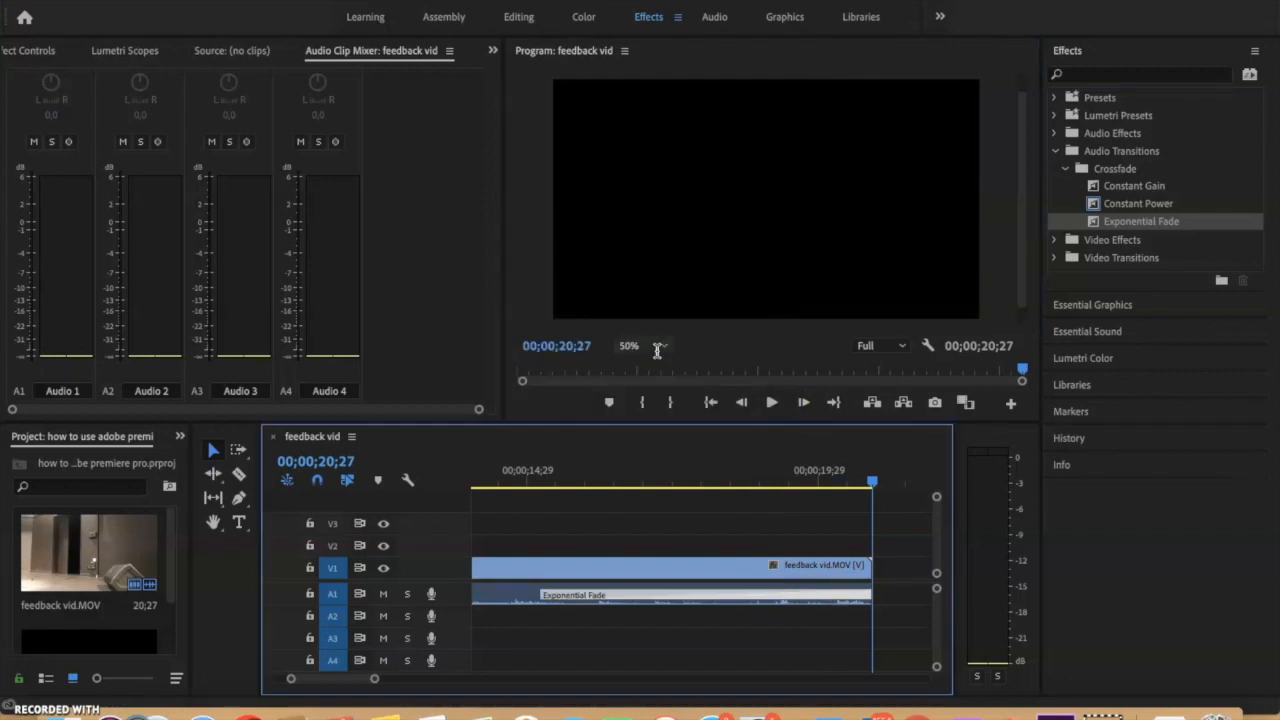
{"action": "left_click", "coordinate": [510, 478]}
{"action": "left_click", "coordinate": [771, 402]}
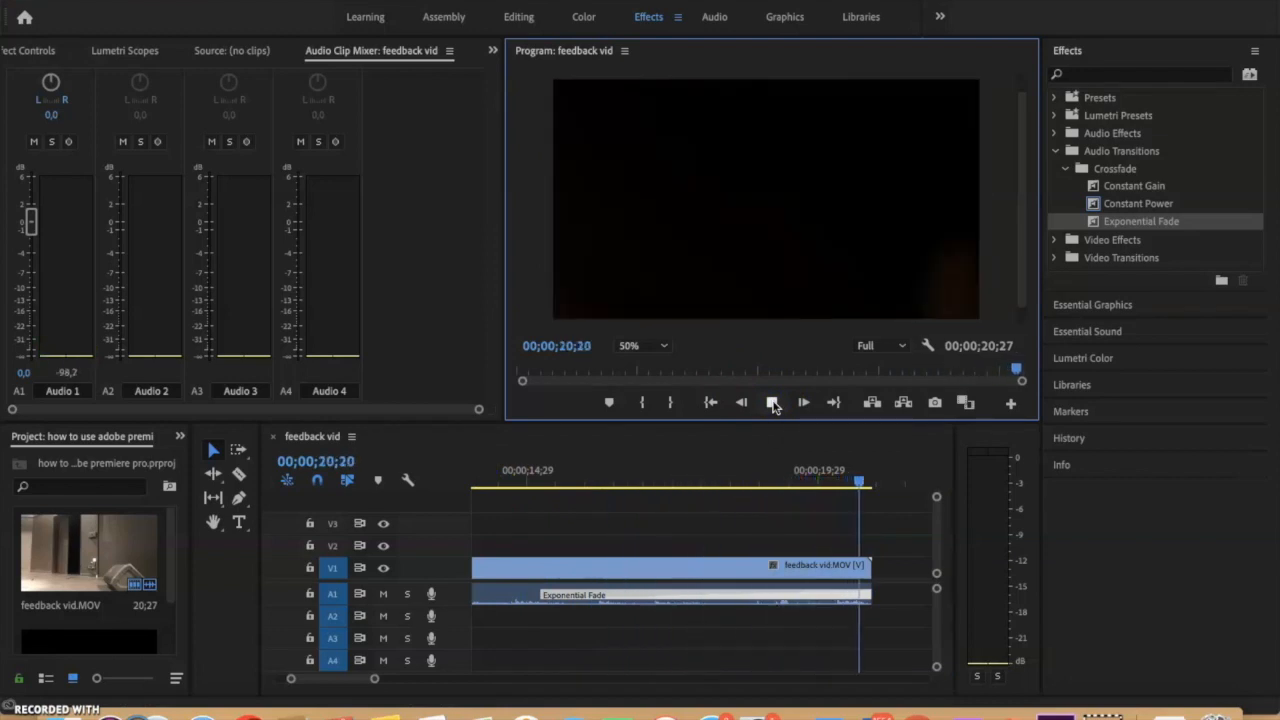
{"action": "left_click", "coordinate": [766, 534]}
{"action": "key", "text": "minus"}
{"action": "key", "text": "minus"}
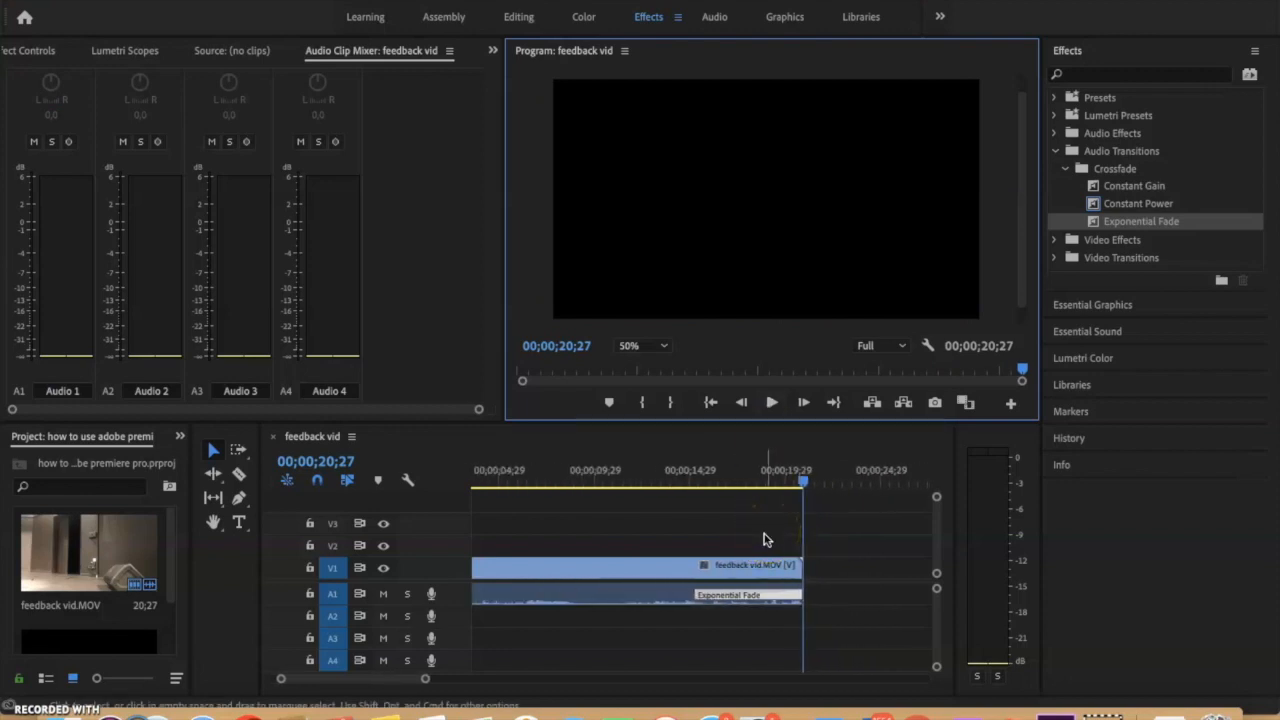
{"action": "key", "text": "minus"}
{"action": "key", "text": "minus"}
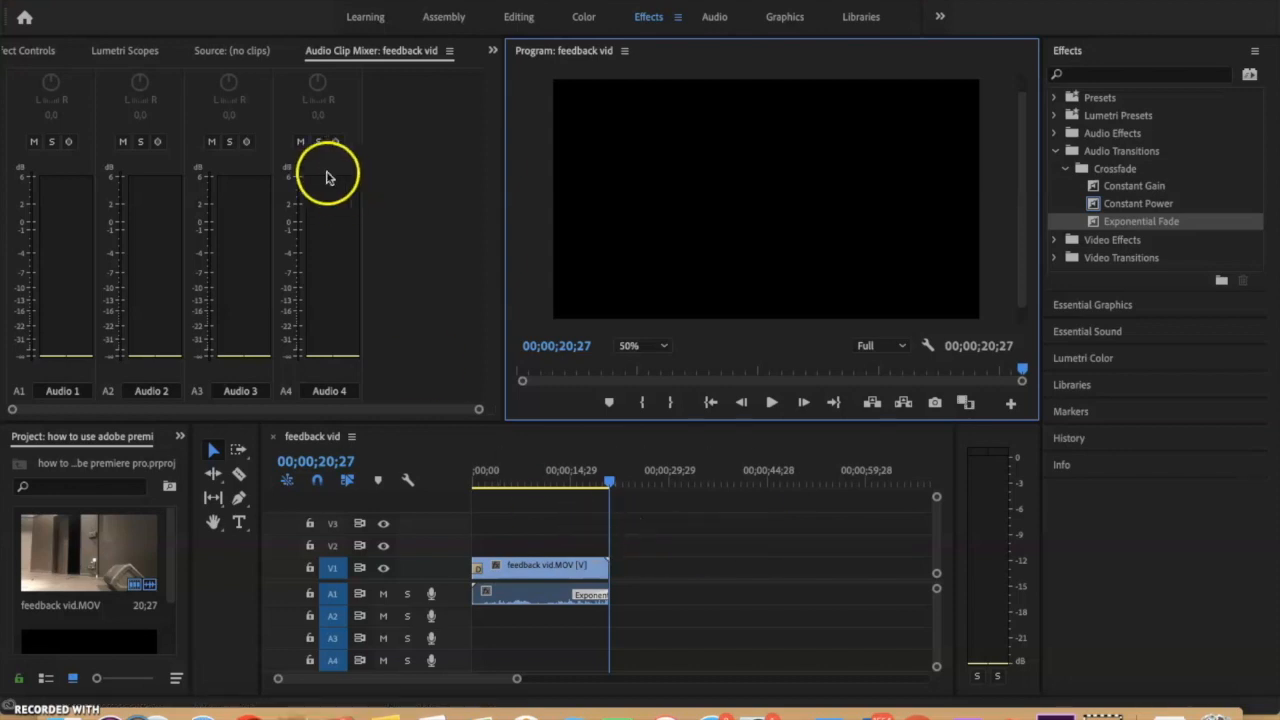
{"action": "left_click", "coordinate": [180, 2]}
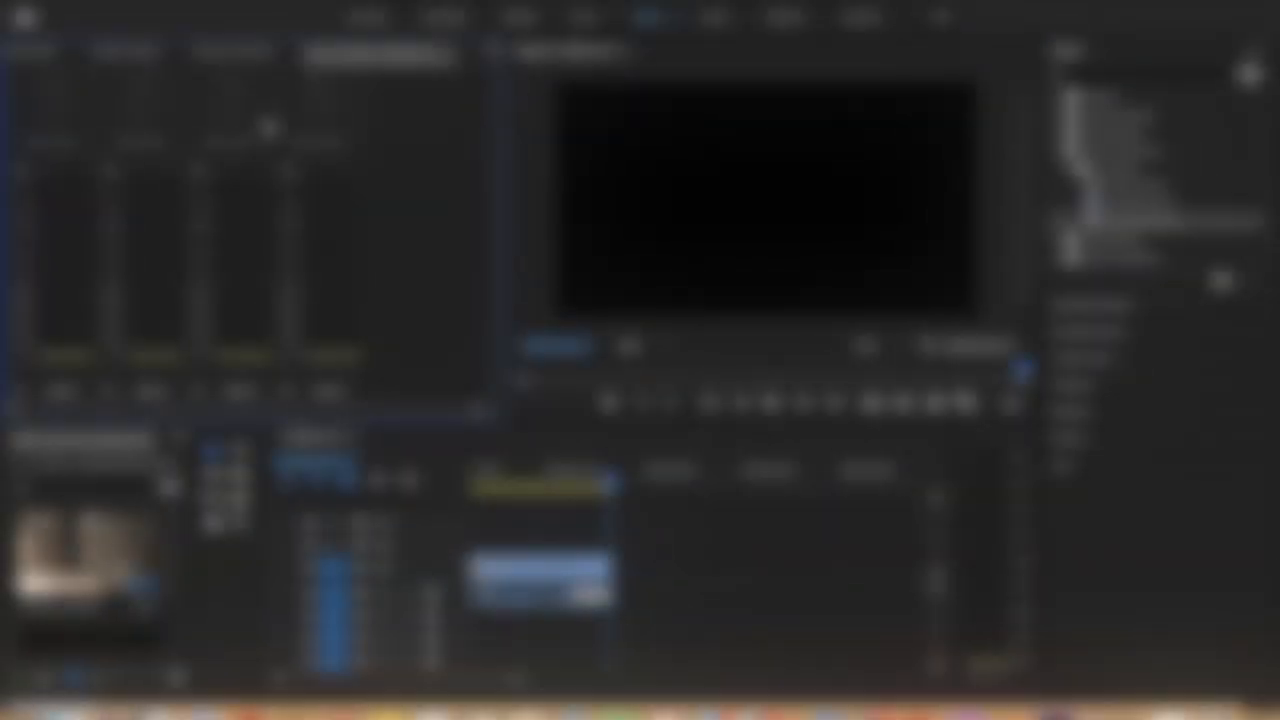
{"action": "left_click", "coordinate": [268, 126]}
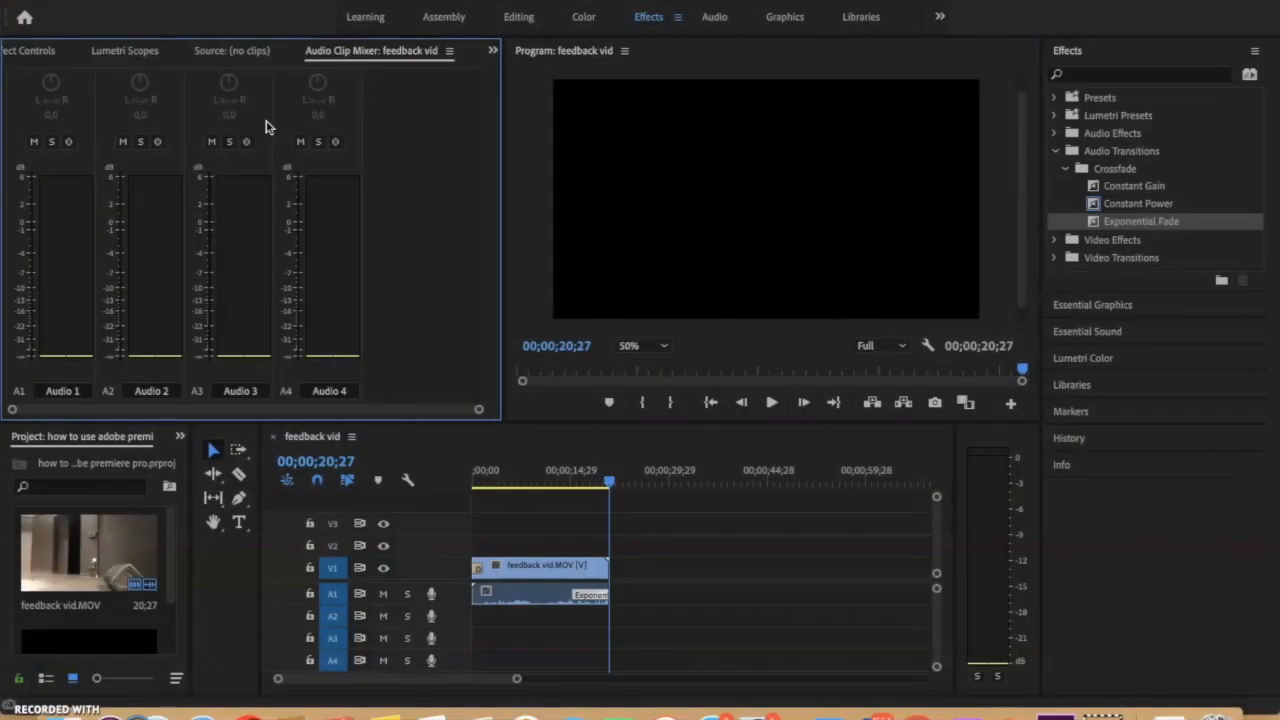
Export the sequence as feedback vid.mp4 in H.264 format with the Match Source - High bitrate preset.
{"action": "left_click", "coordinate": [178, 2]}
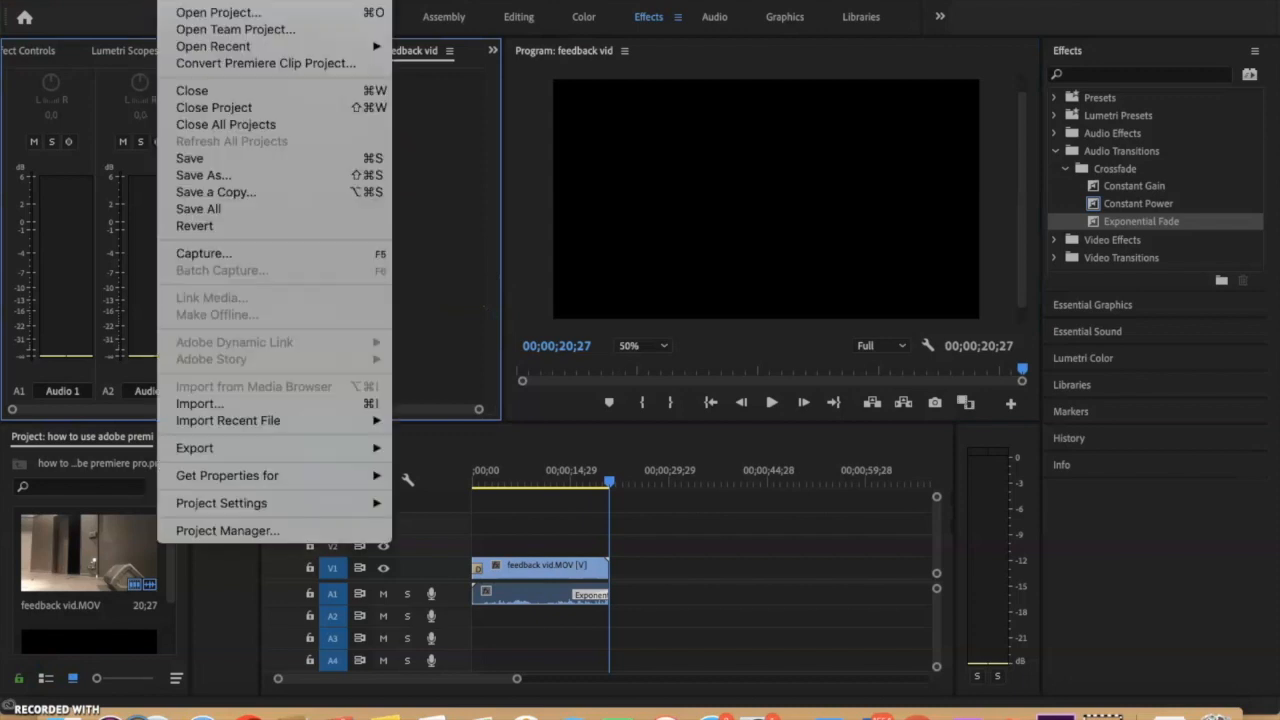
{"action": "mouse_move", "coordinate": [335, 449]}
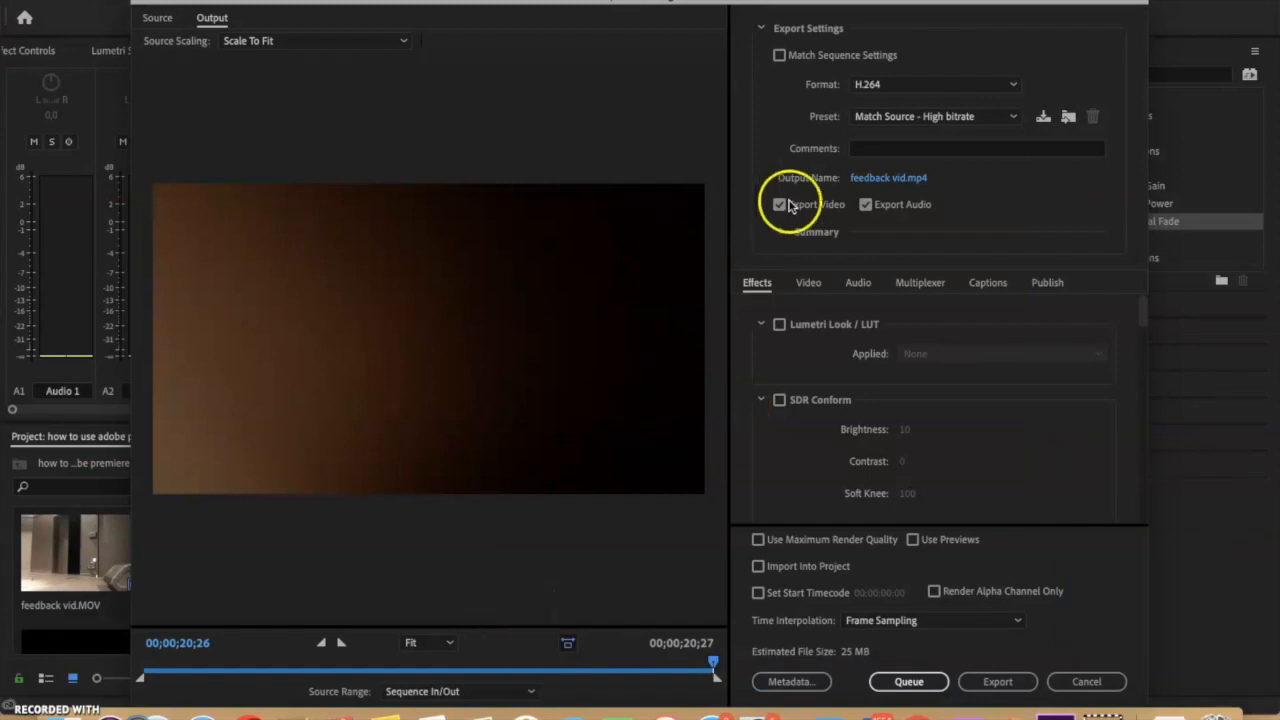
{"action": "left_click", "coordinate": [993, 90]}
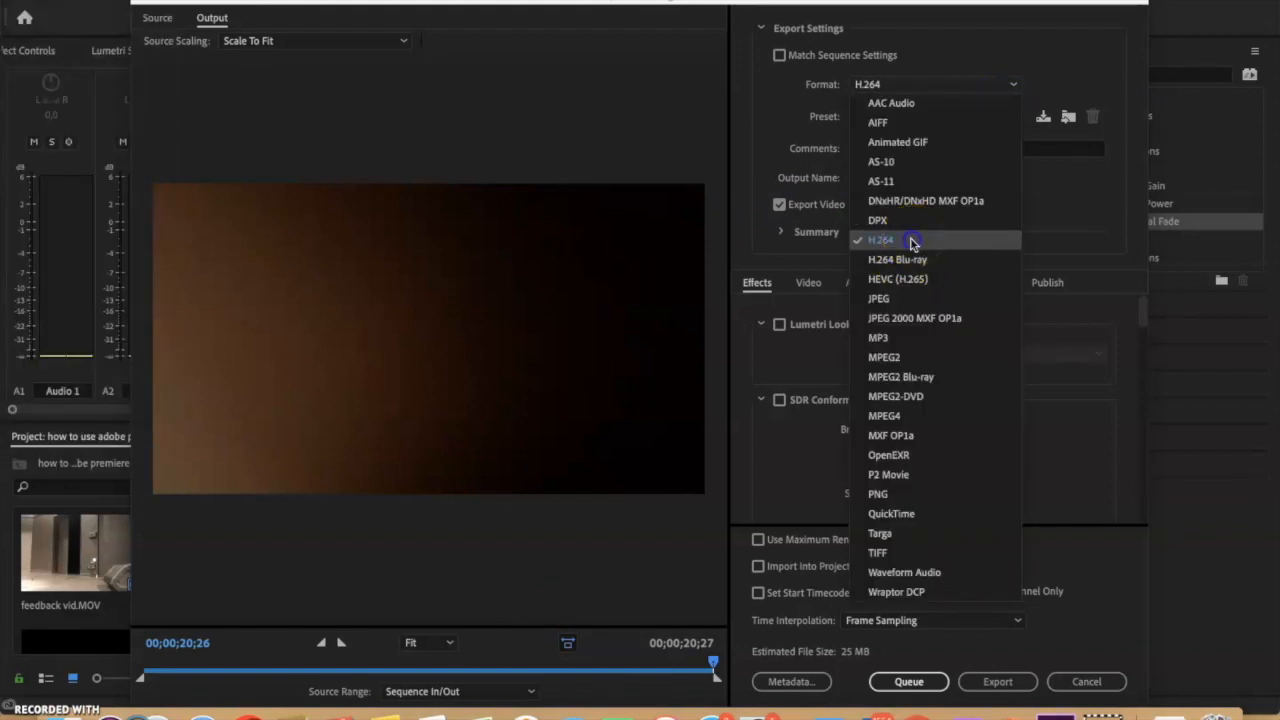
{"action": "left_click", "coordinate": [912, 241]}
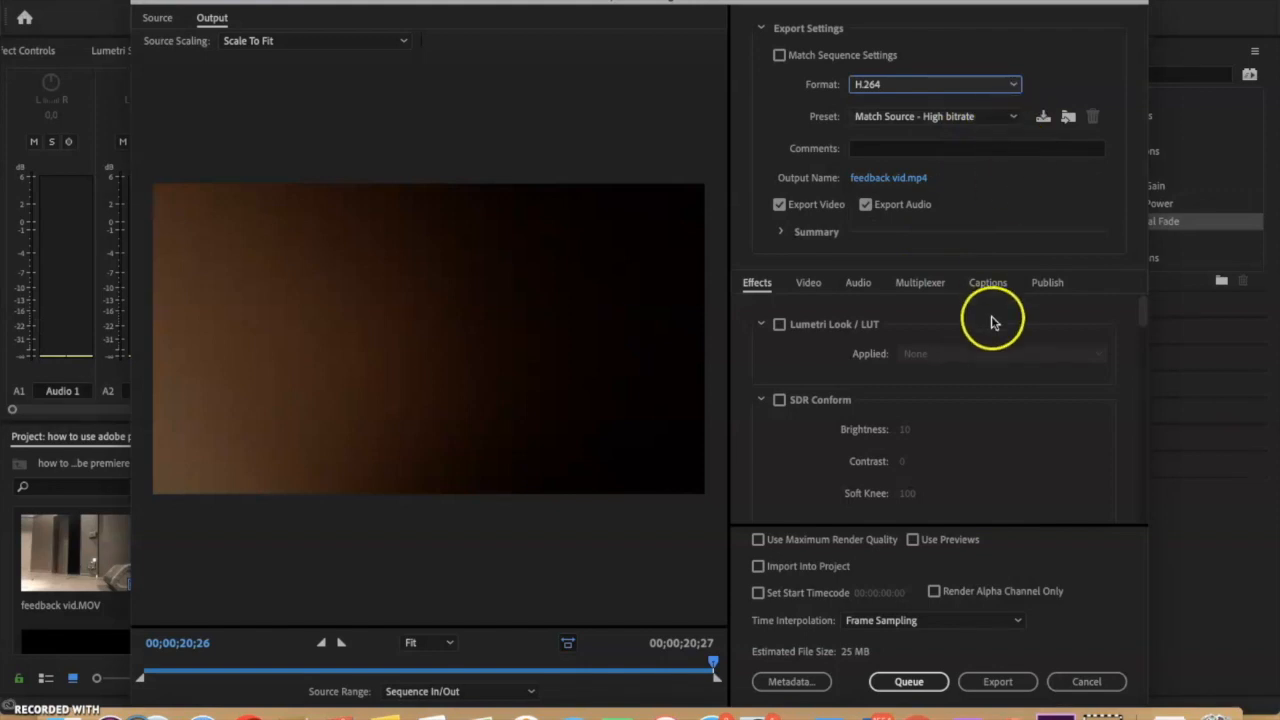
{"action": "left_click", "coordinate": [997, 681]}
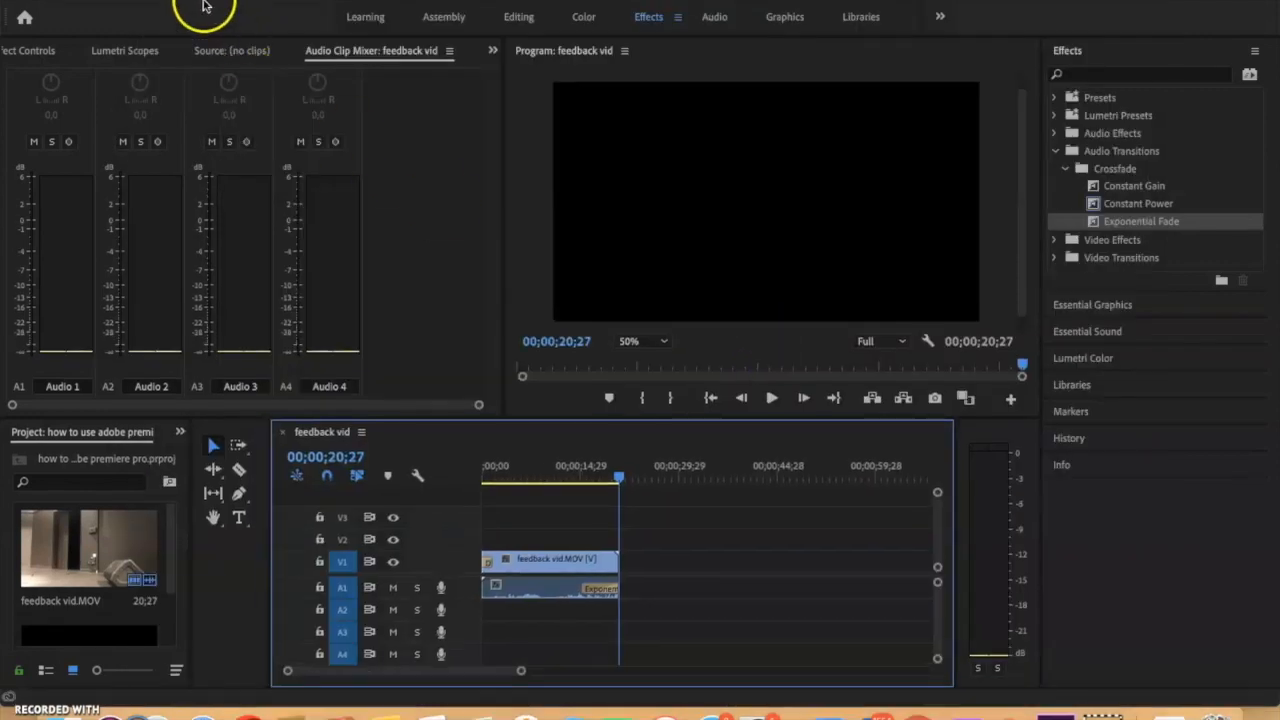
Open the media export settings for the sequence again and name the output file "adobe prem tuto".
{"action": "left_click", "coordinate": [205, 3]}
{"action": "mouse_move", "coordinate": [307, 475]}
{"action": "mouse_move", "coordinate": [335, 449]}
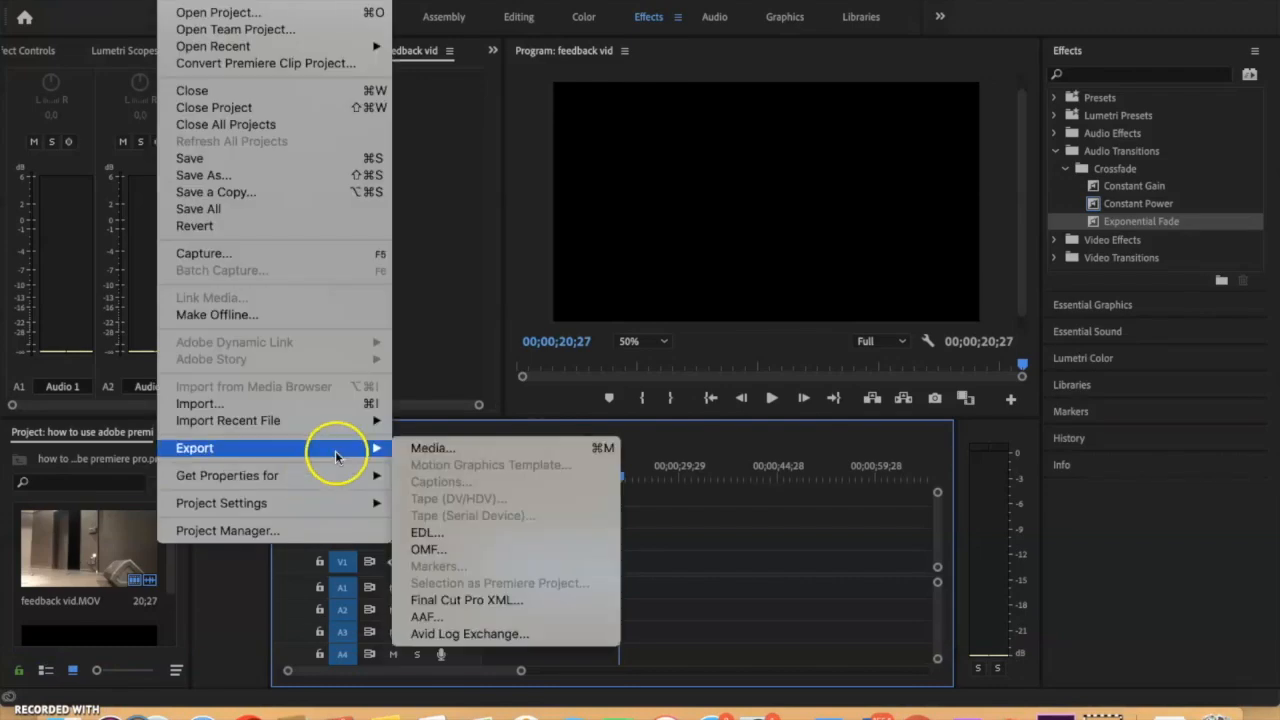
{"action": "left_click", "coordinate": [456, 452]}
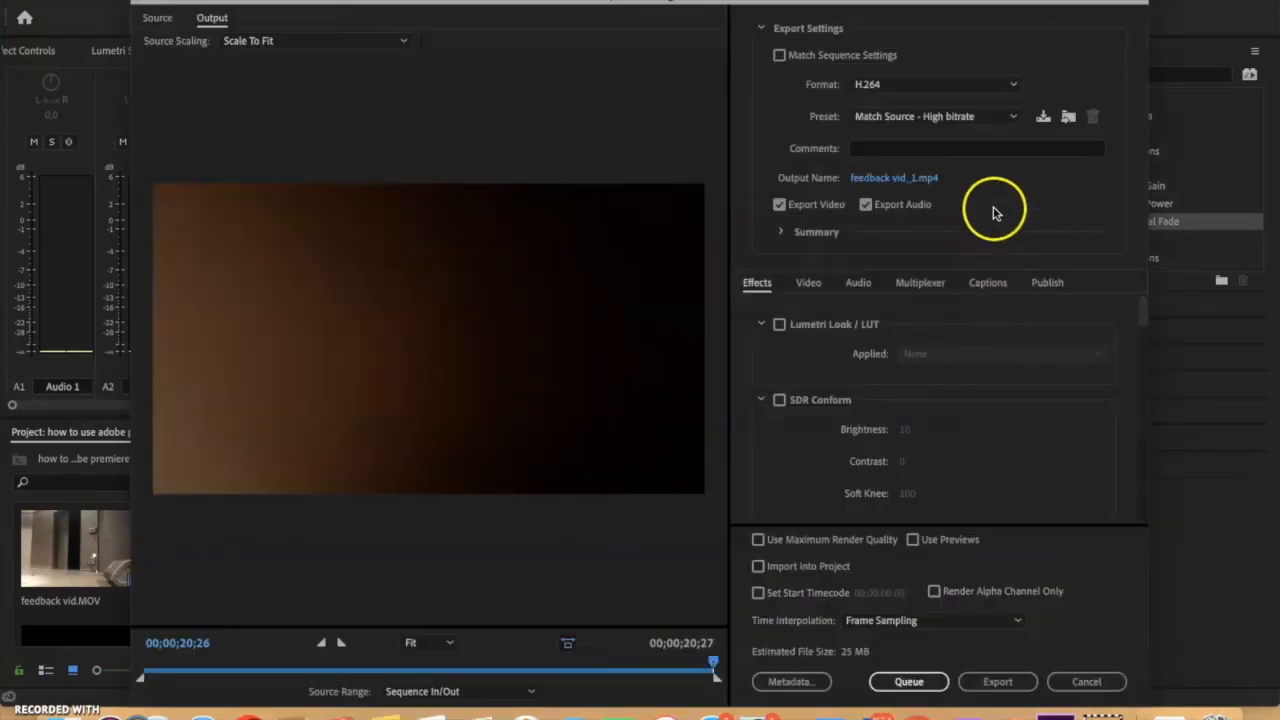
{"action": "left_click", "coordinate": [913, 182]}
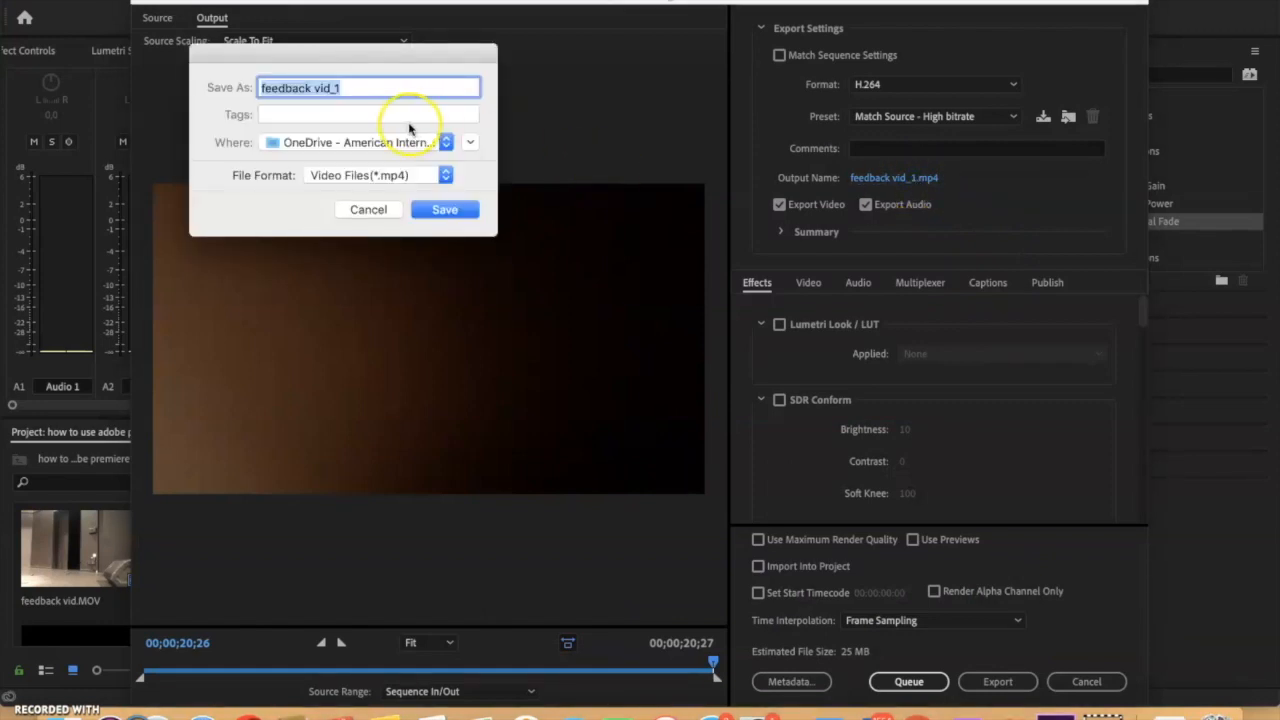
{"action": "key", "text": "BackSpace"}
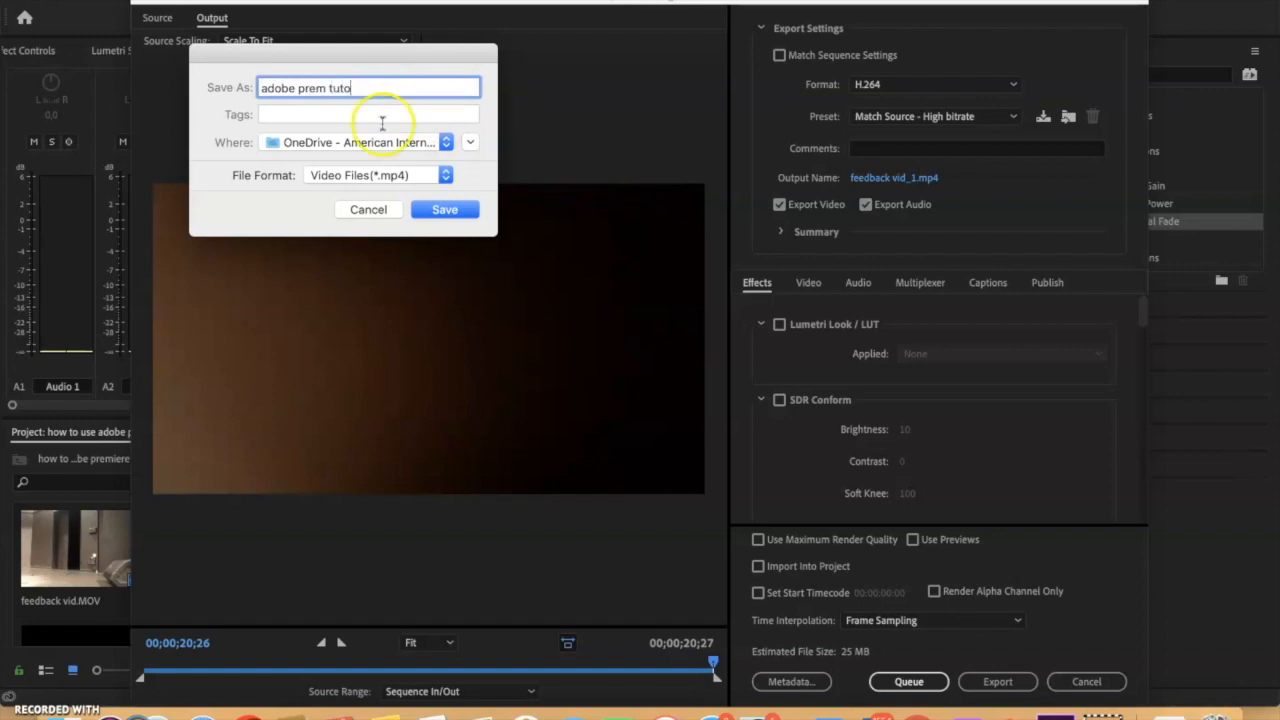
Save the output to the Desktop as an MP4 video file and export the sequence.
{"action": "left_click", "coordinate": [444, 147]}
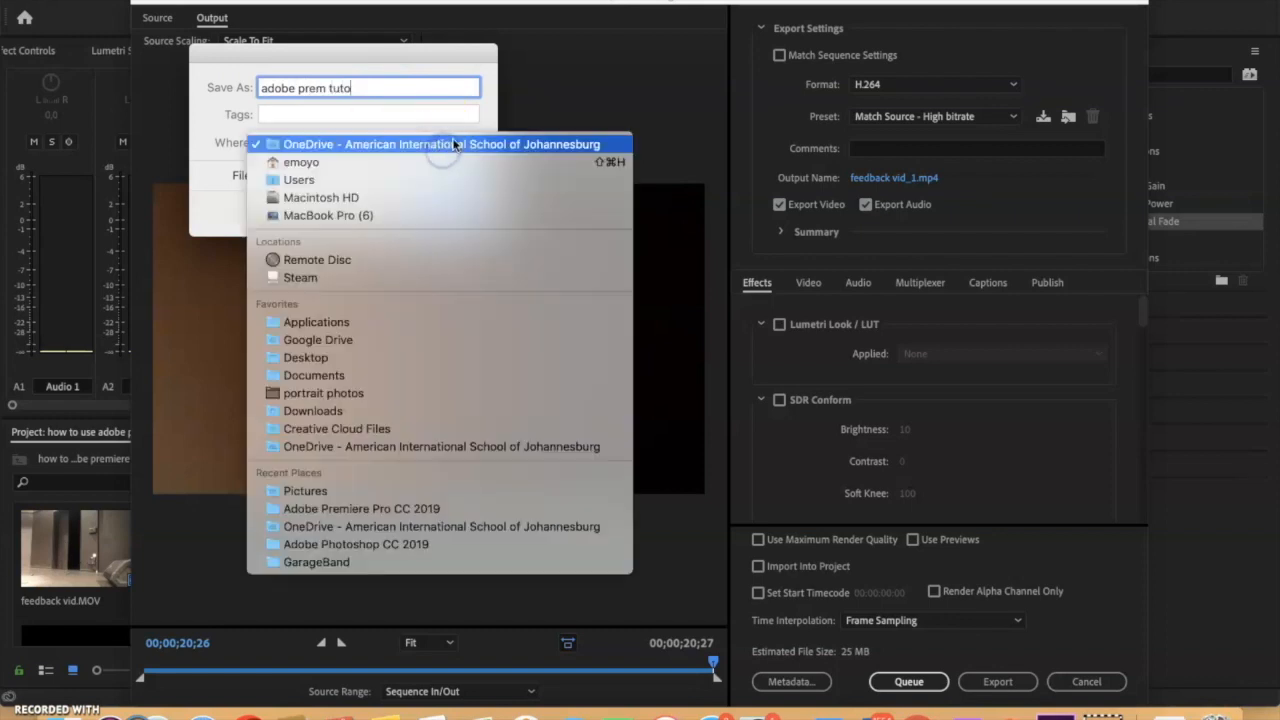
{"action": "left_click_drag", "start_coordinate": [452, 145], "coordinate": [343, 366]}
{"action": "left_click", "coordinate": [432, 184]}
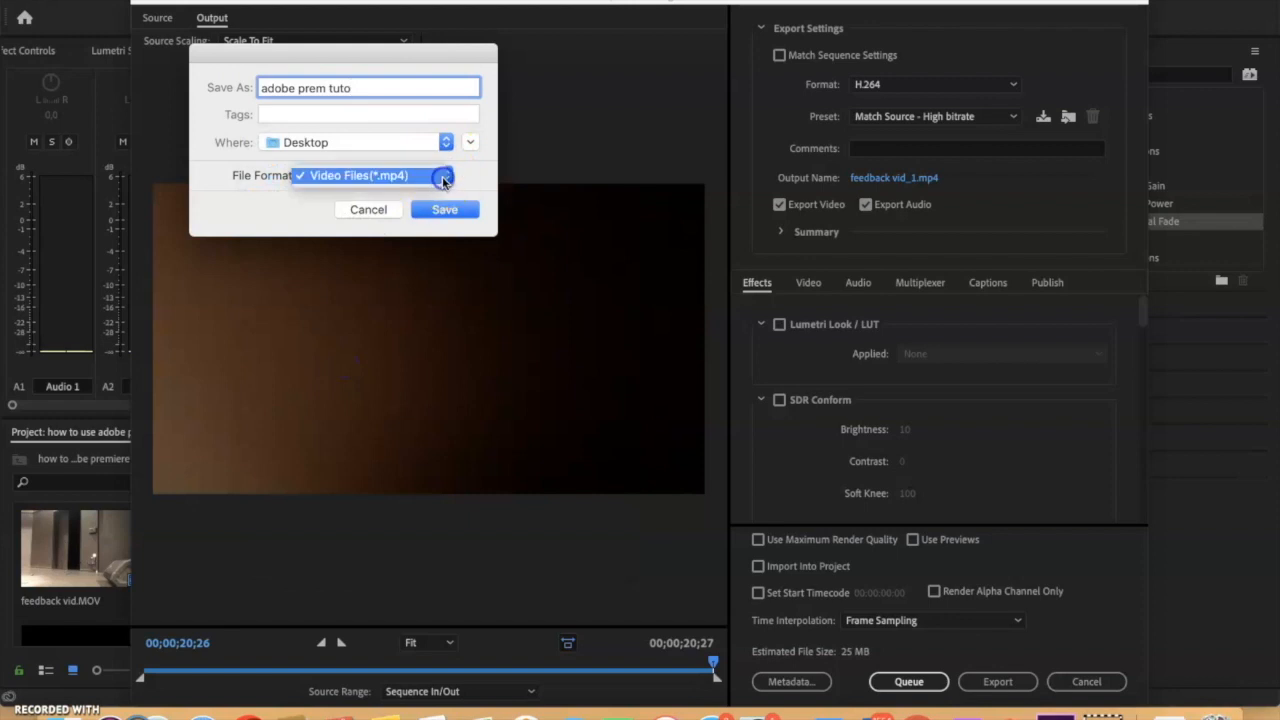
{"action": "left_click", "coordinate": [446, 178]}
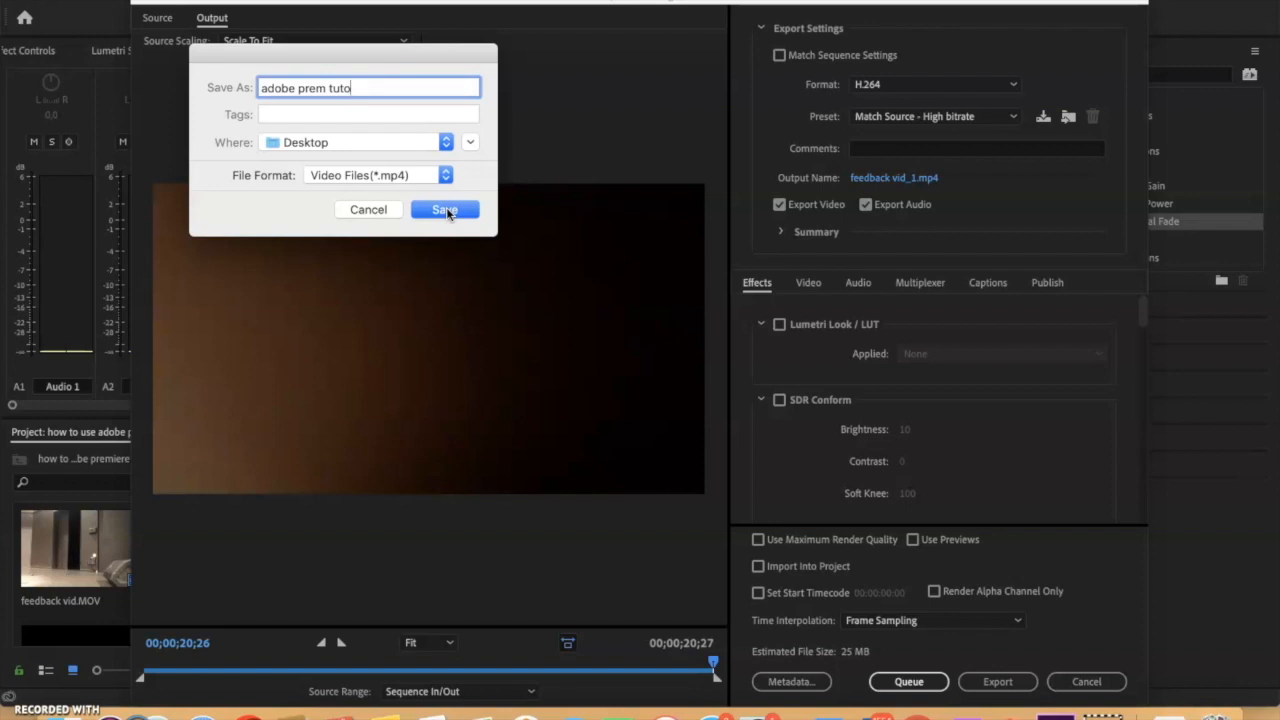
{"action": "left_click", "coordinate": [446, 209]}
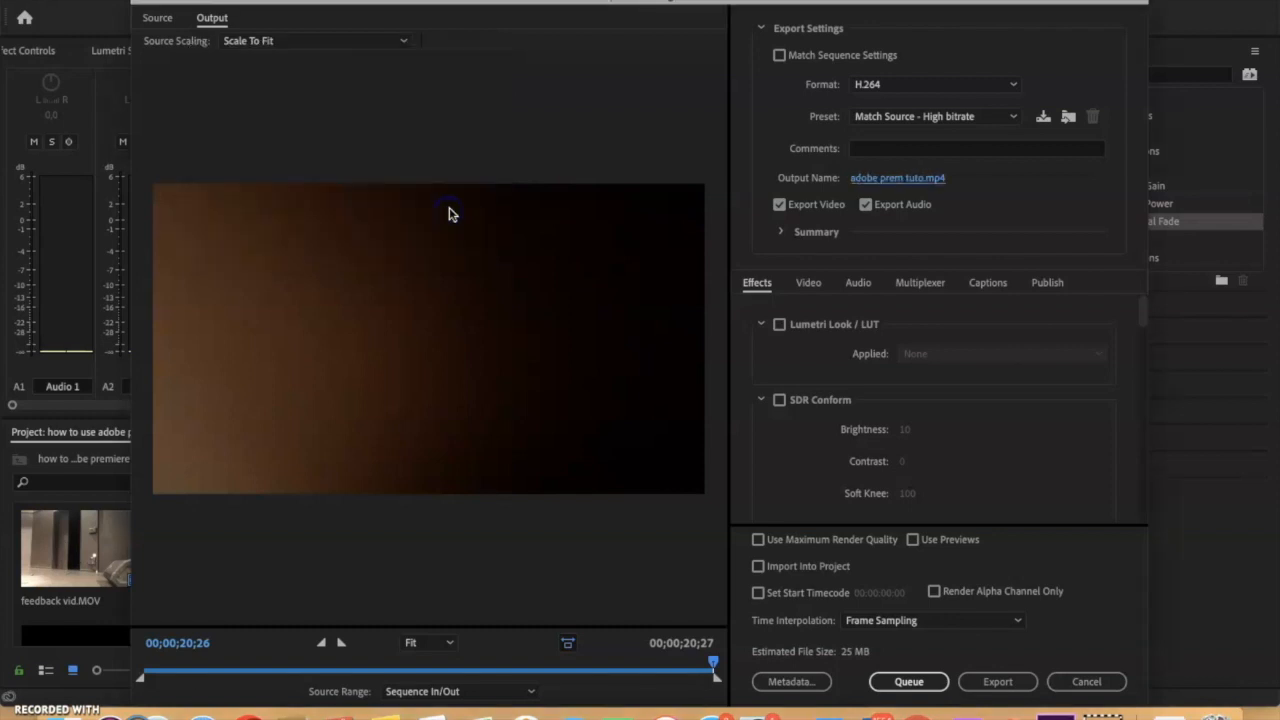
{"action": "left_click", "coordinate": [997, 682]}
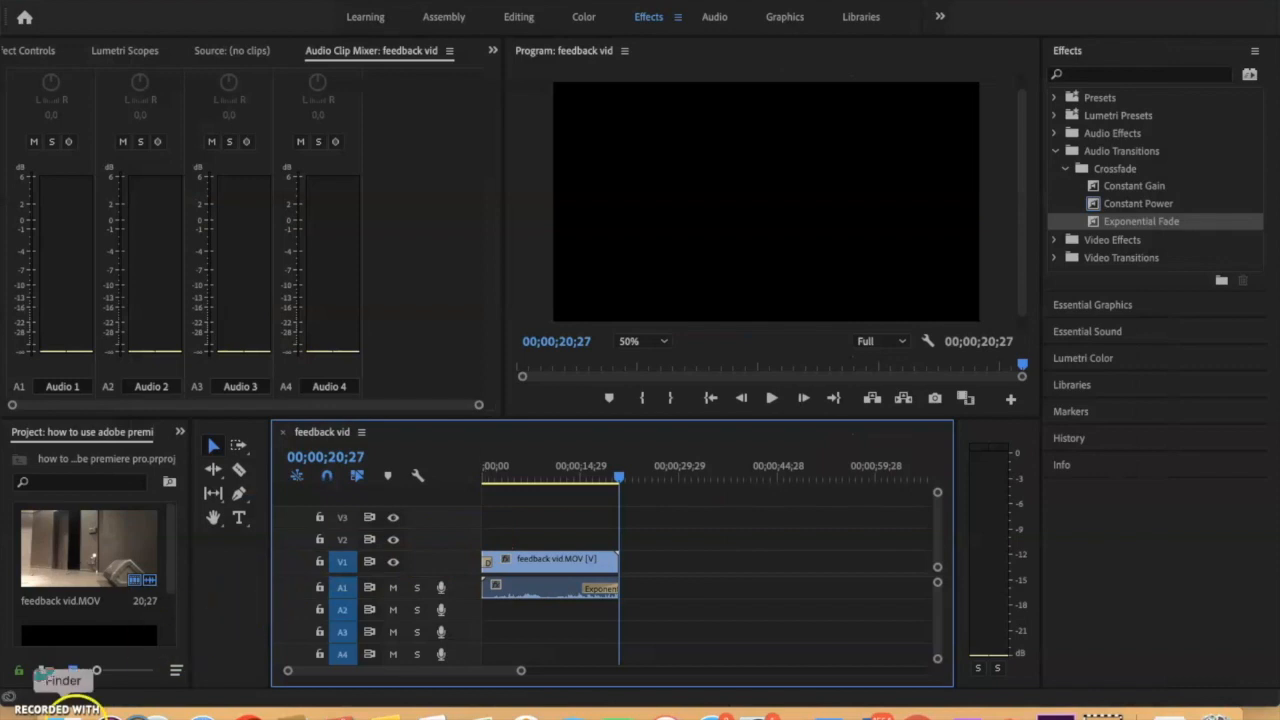
Search the computer for "adobe prem" with Spotlight and select the exported film adobe prem tuto.mp4.
{"action": "key", "text": "super+space"}
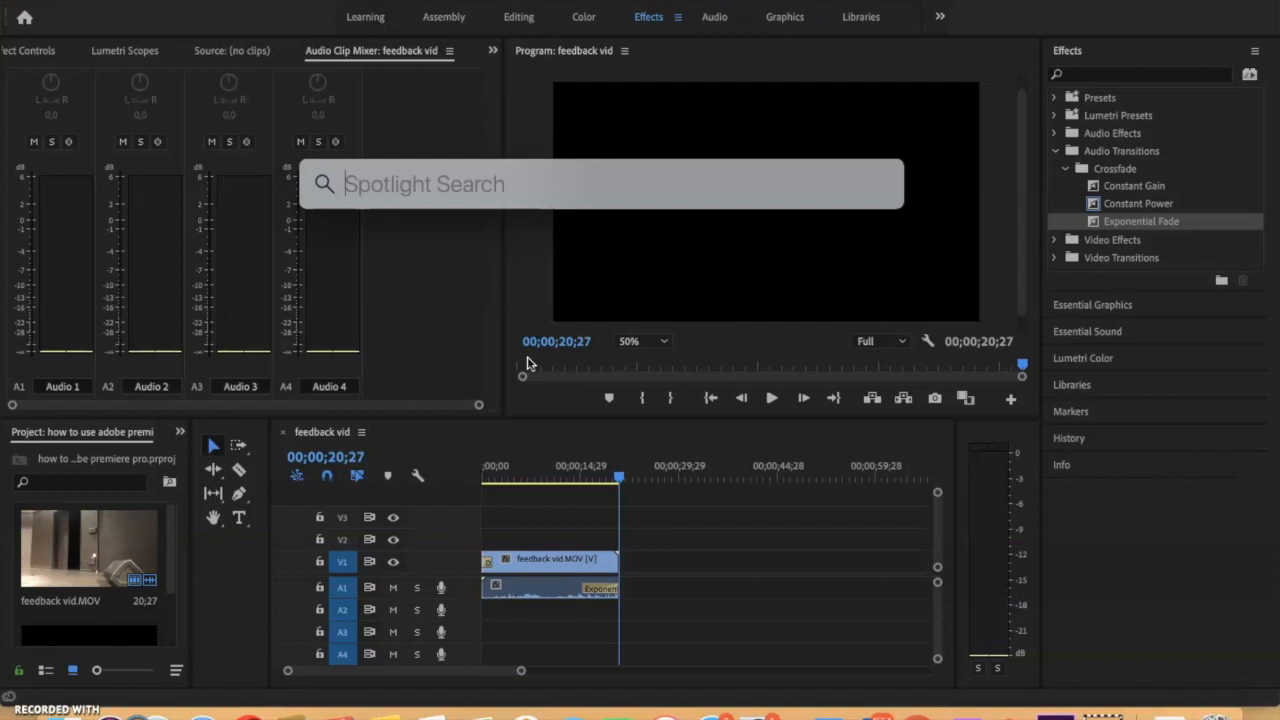
{"action": "type", "text": "adobe prem"}
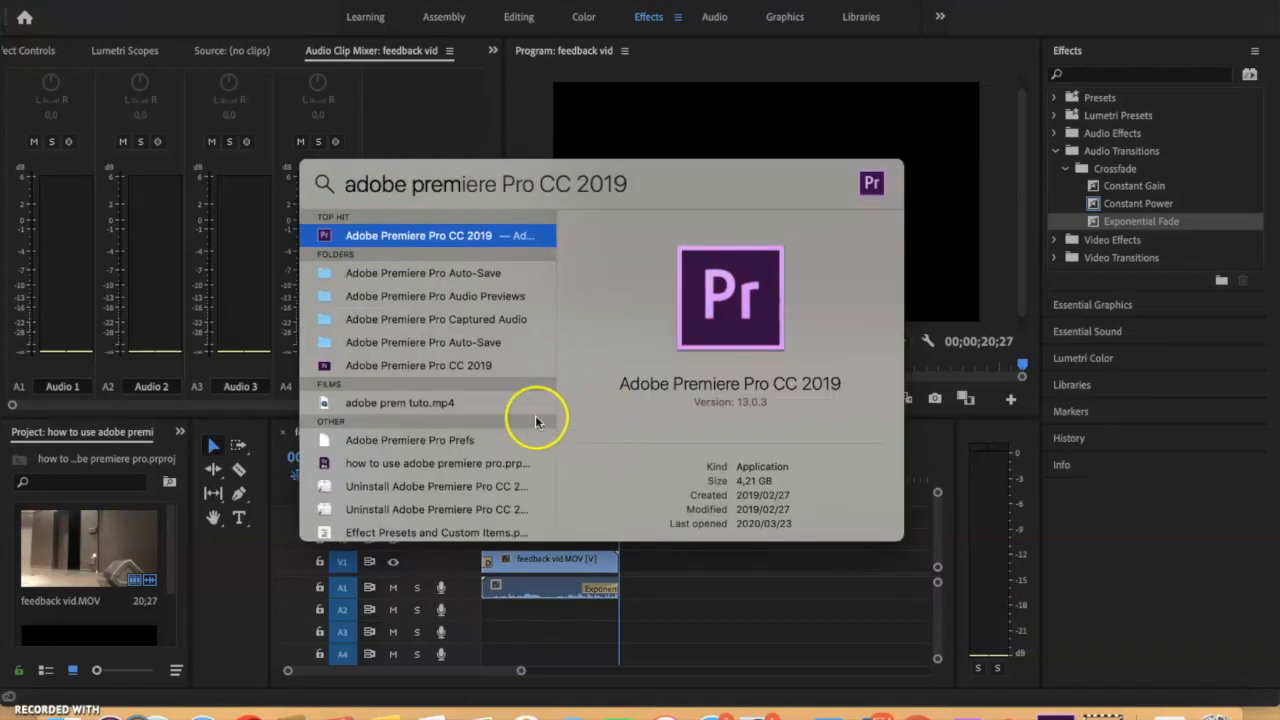
{"action": "left_click", "coordinate": [514, 405]}
{"action": "left_click", "coordinate": [495, 406]}
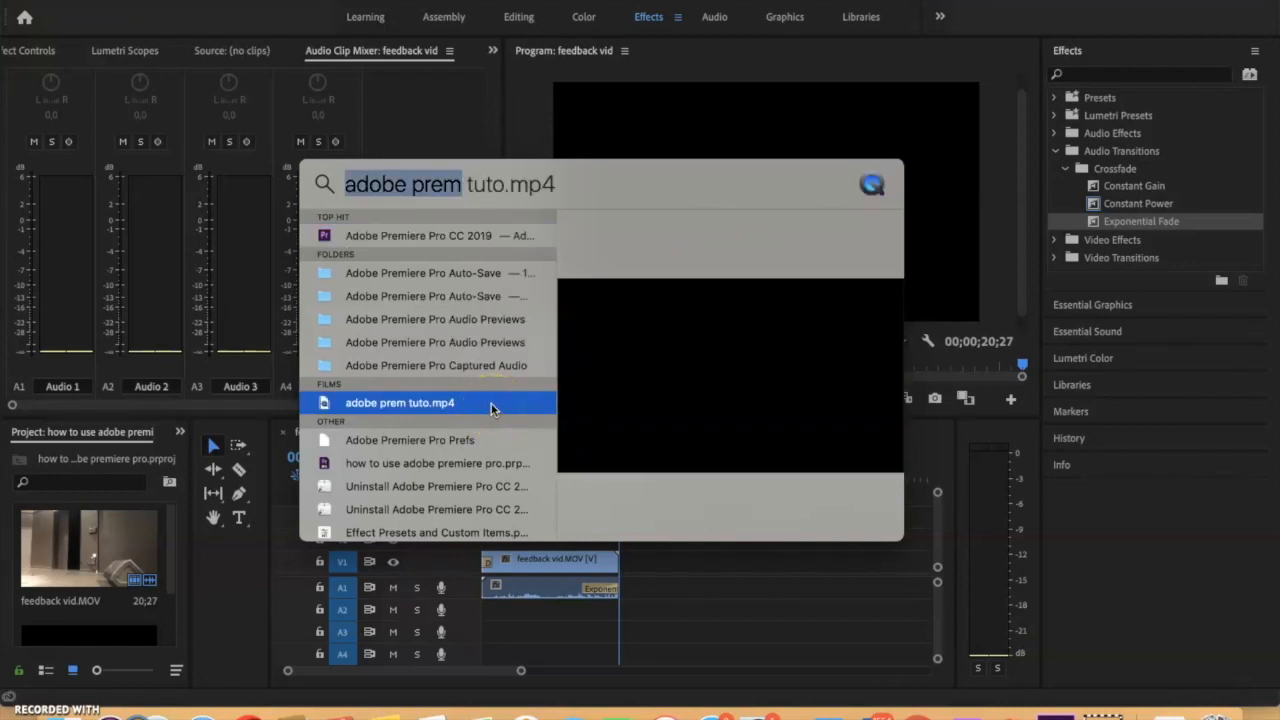
Open adobe prem tuto.mp4 in QuickTime Player, play its beginning and ending to check the transitions, and close the video.
{"action": "double_click", "coordinate": [481, 405]}
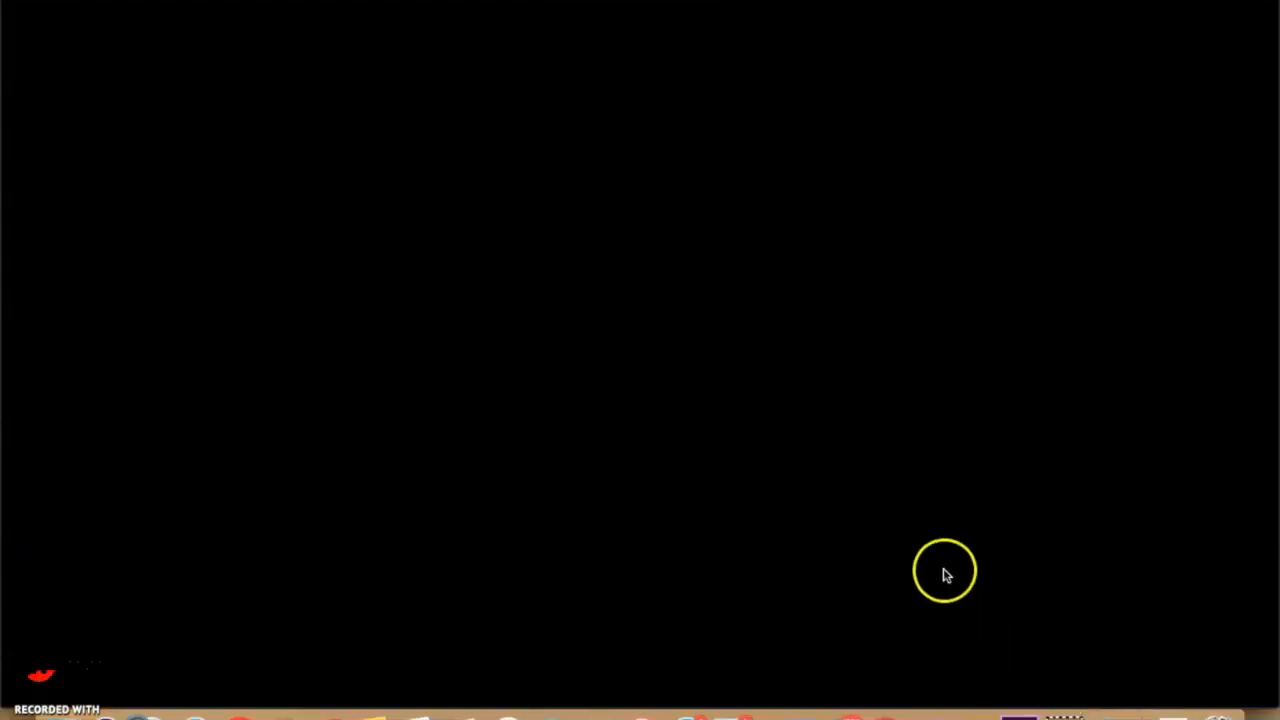
{"action": "left_click", "coordinate": [638, 548]}
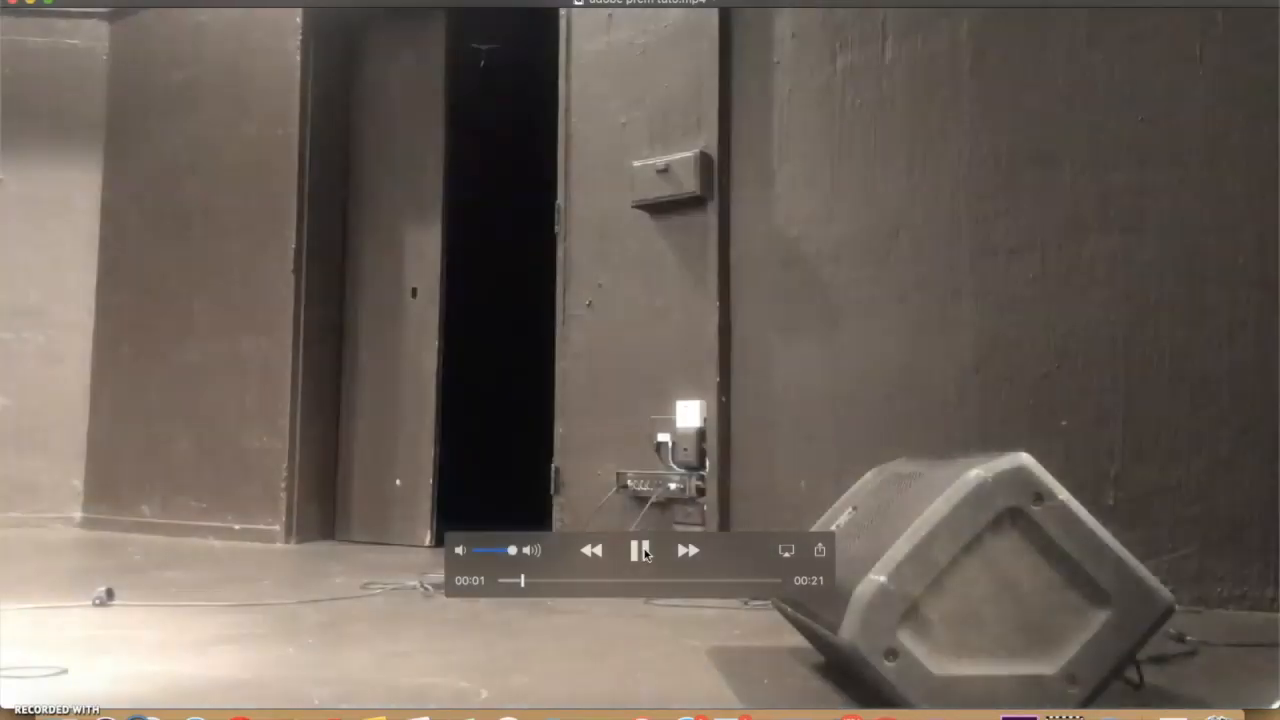
{"action": "left_click_drag", "start_coordinate": [541, 585], "coordinate": [743, 589]}
{"action": "left_click", "coordinate": [641, 549]}
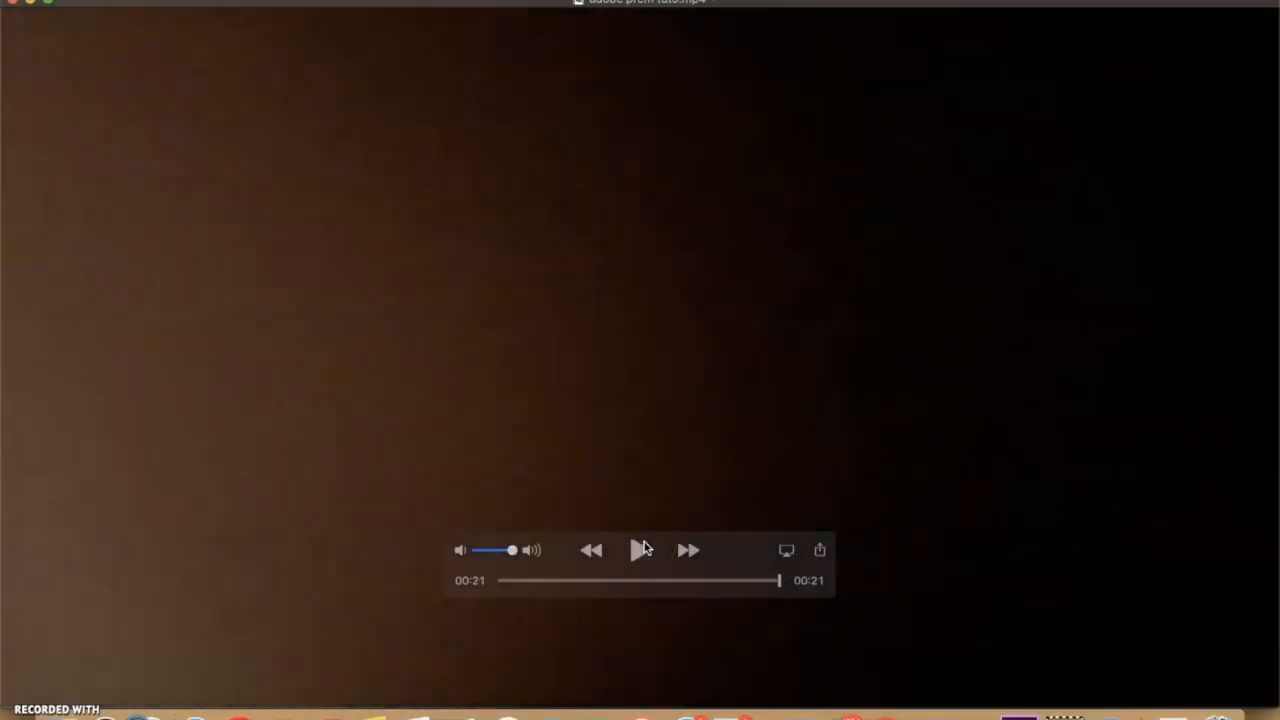
{"action": "left_click_drag", "start_coordinate": [782, 582], "coordinate": [714, 581]}
{"action": "left_click", "coordinate": [659, 557]}
{"action": "left_click", "coordinate": [641, 551]}
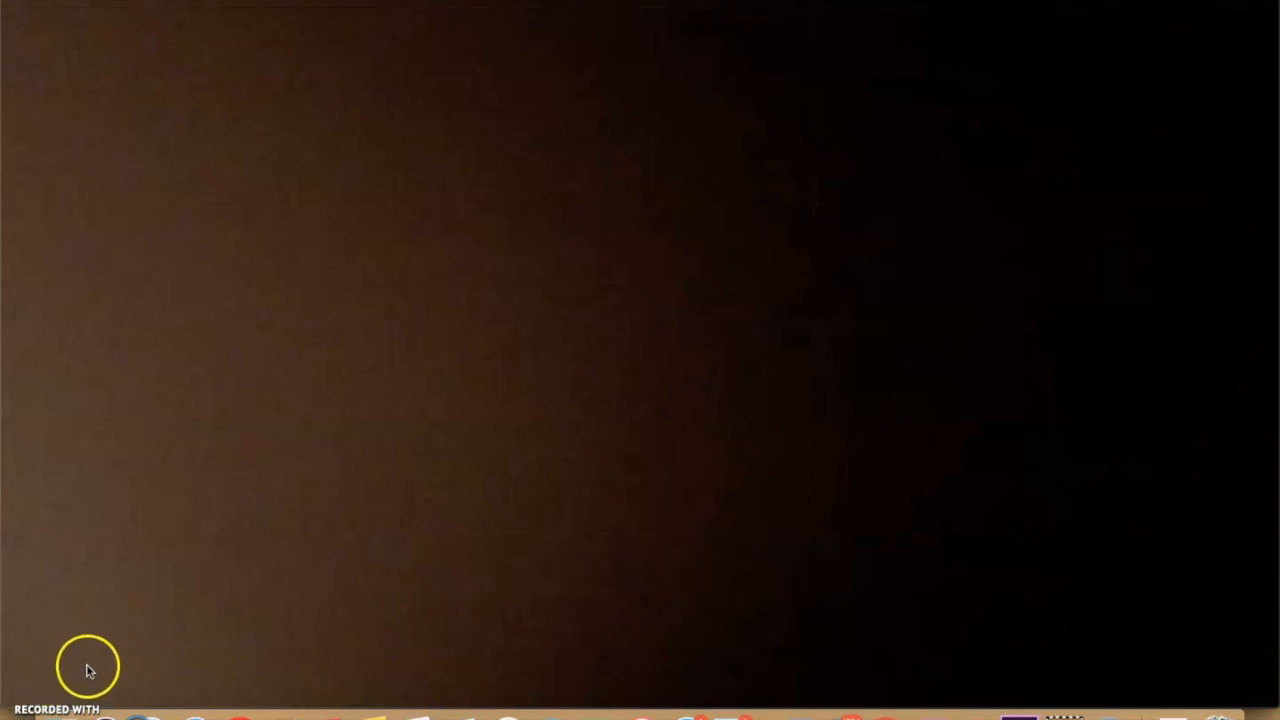
{"action": "left_click", "coordinate": [12, 4]}
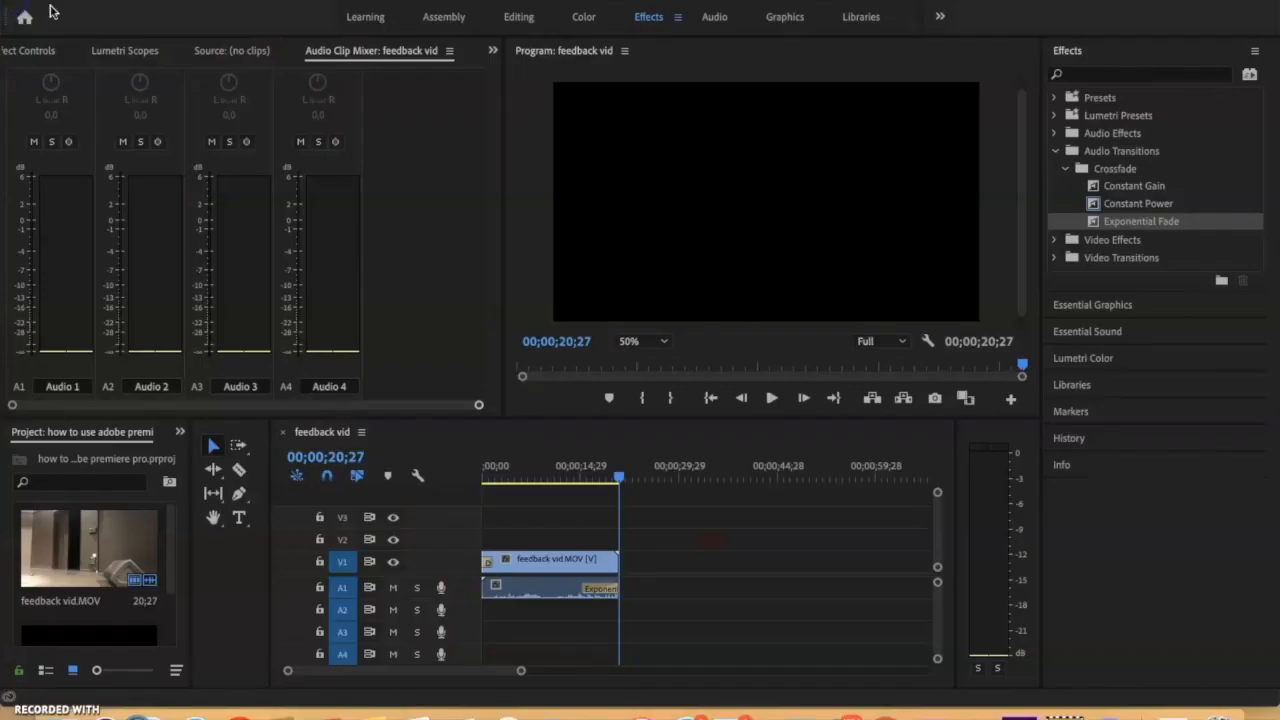
Switch the Premiere Pro workspace to Editing.
{"action": "left_click", "coordinate": [710, 533]}
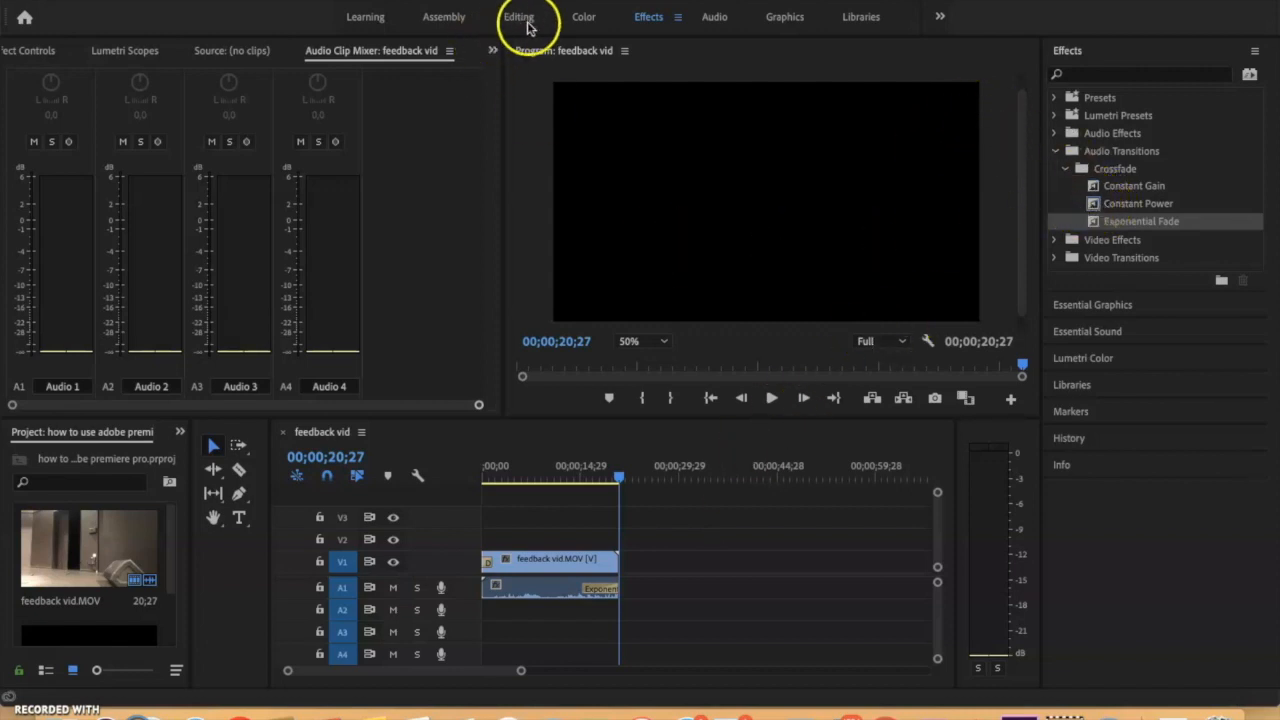
{"action": "left_click", "coordinate": [527, 22]}
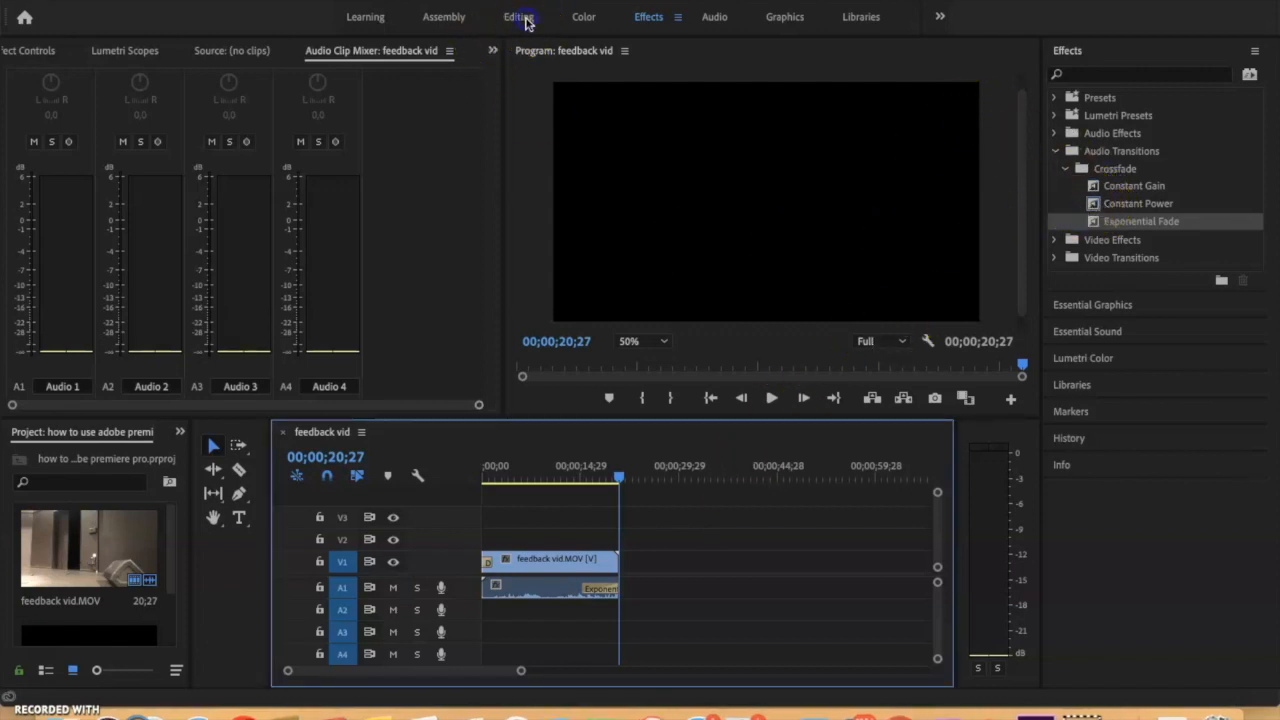
{"action": "left_click", "coordinate": [602, 22]}
{"action": "left_click", "coordinate": [523, 19]}
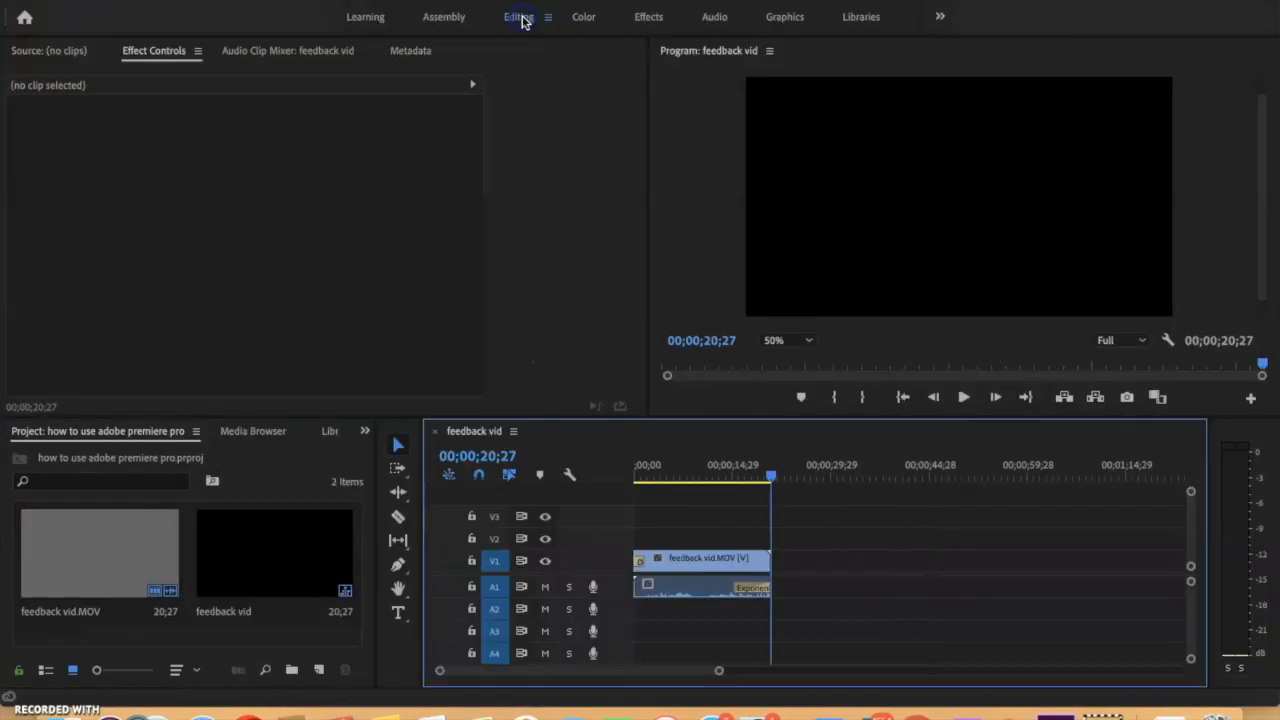